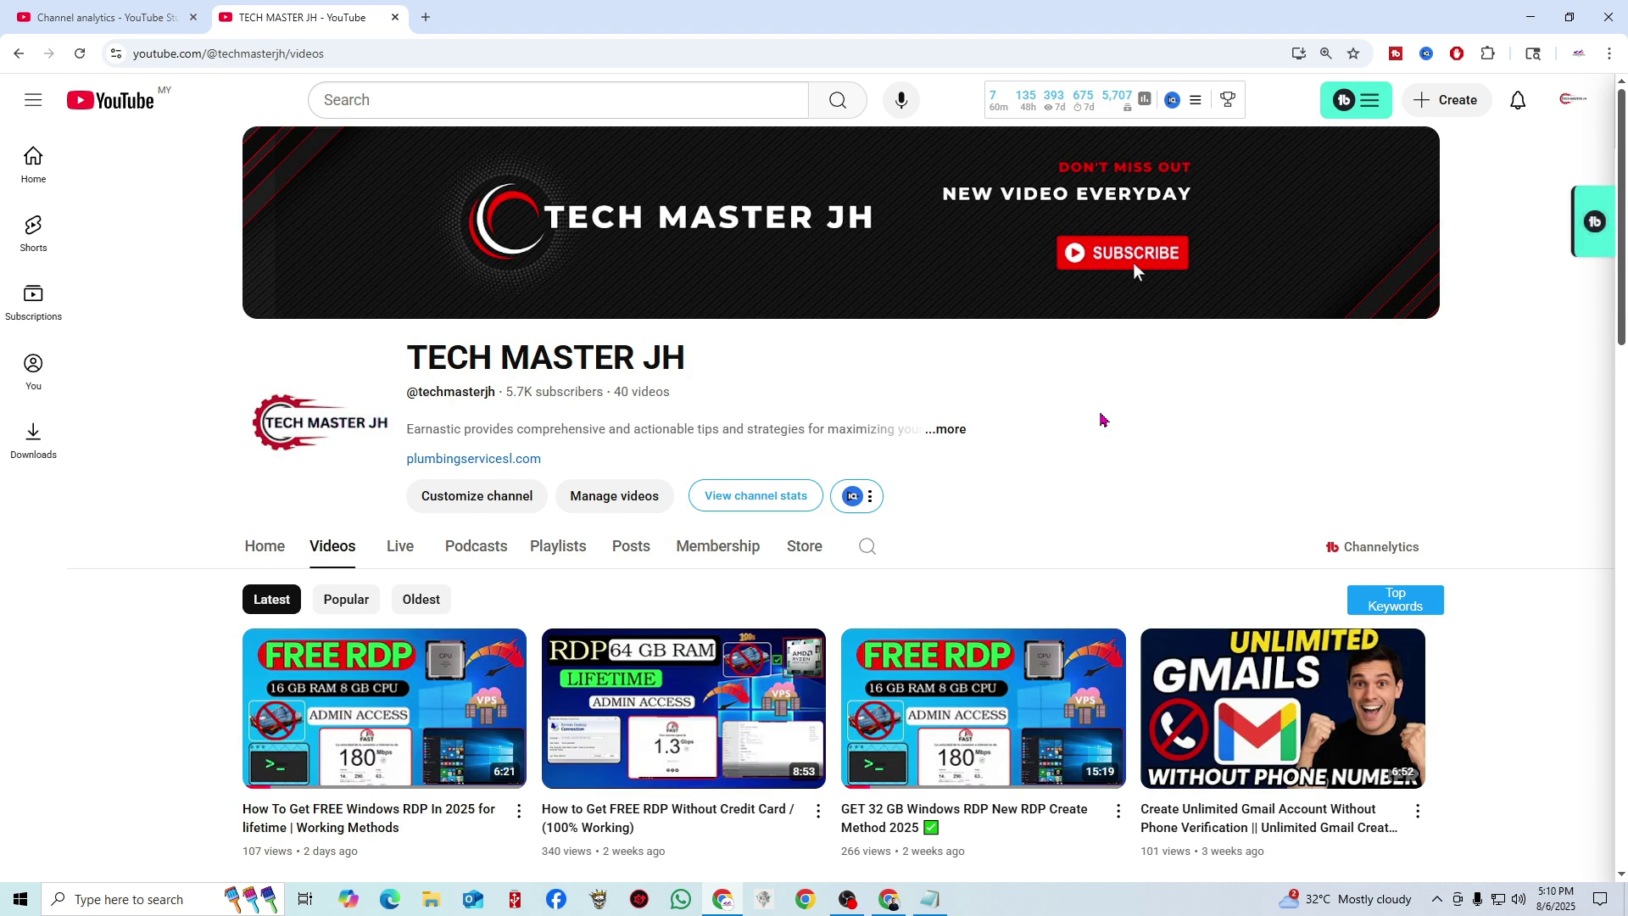
drag(1623, 162, 1626, 251)
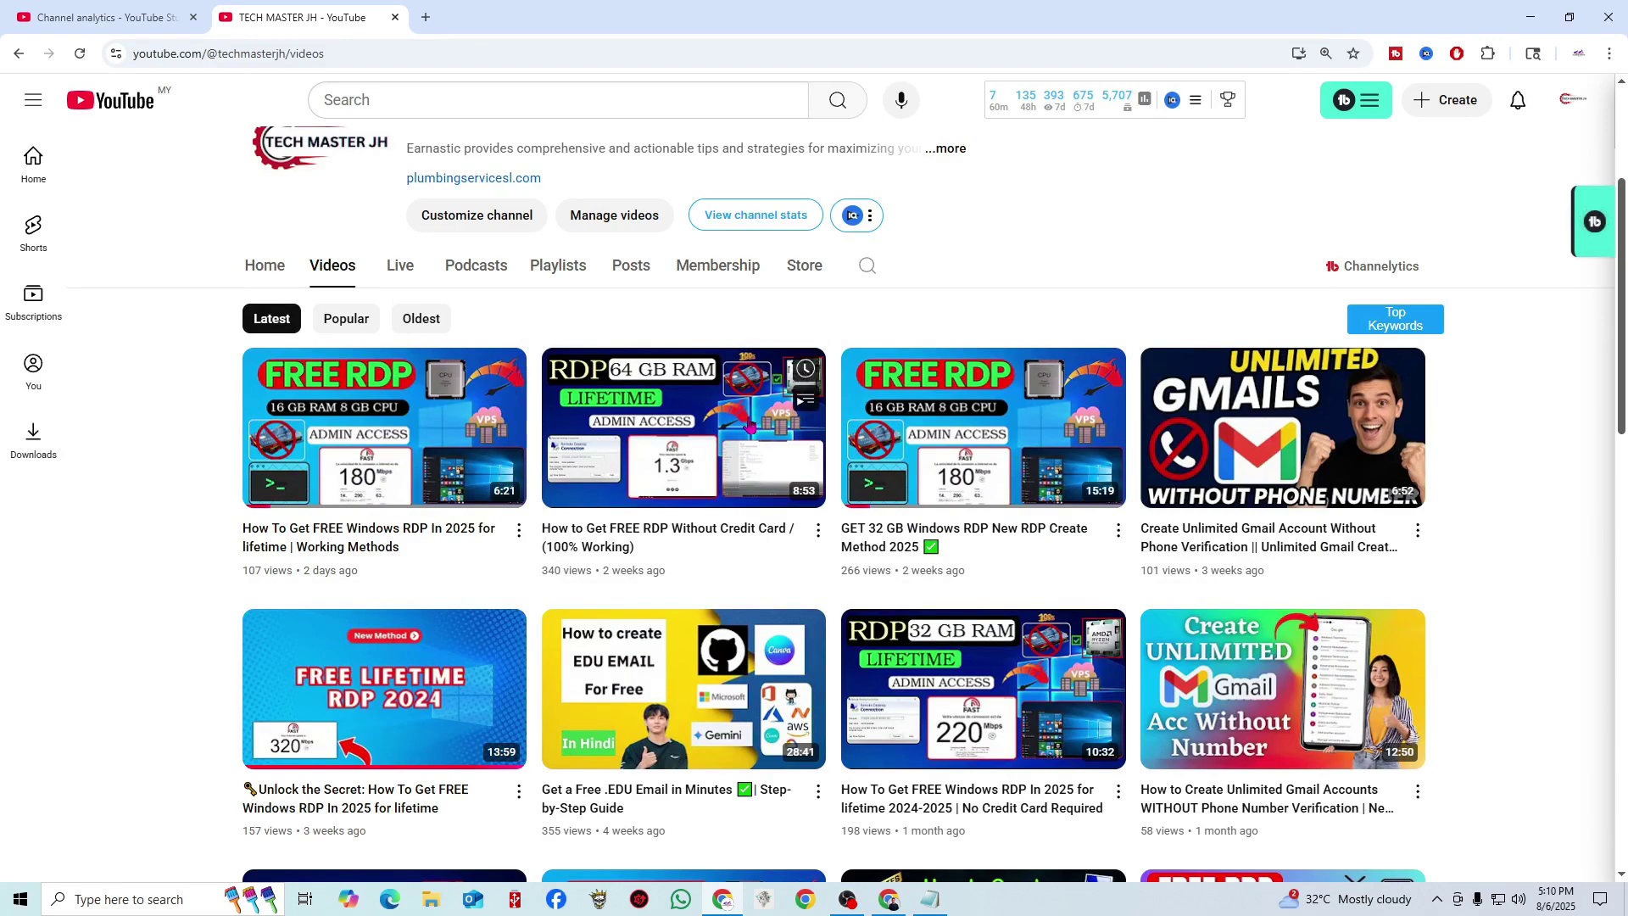
scroll(1623, 366, down, 2)
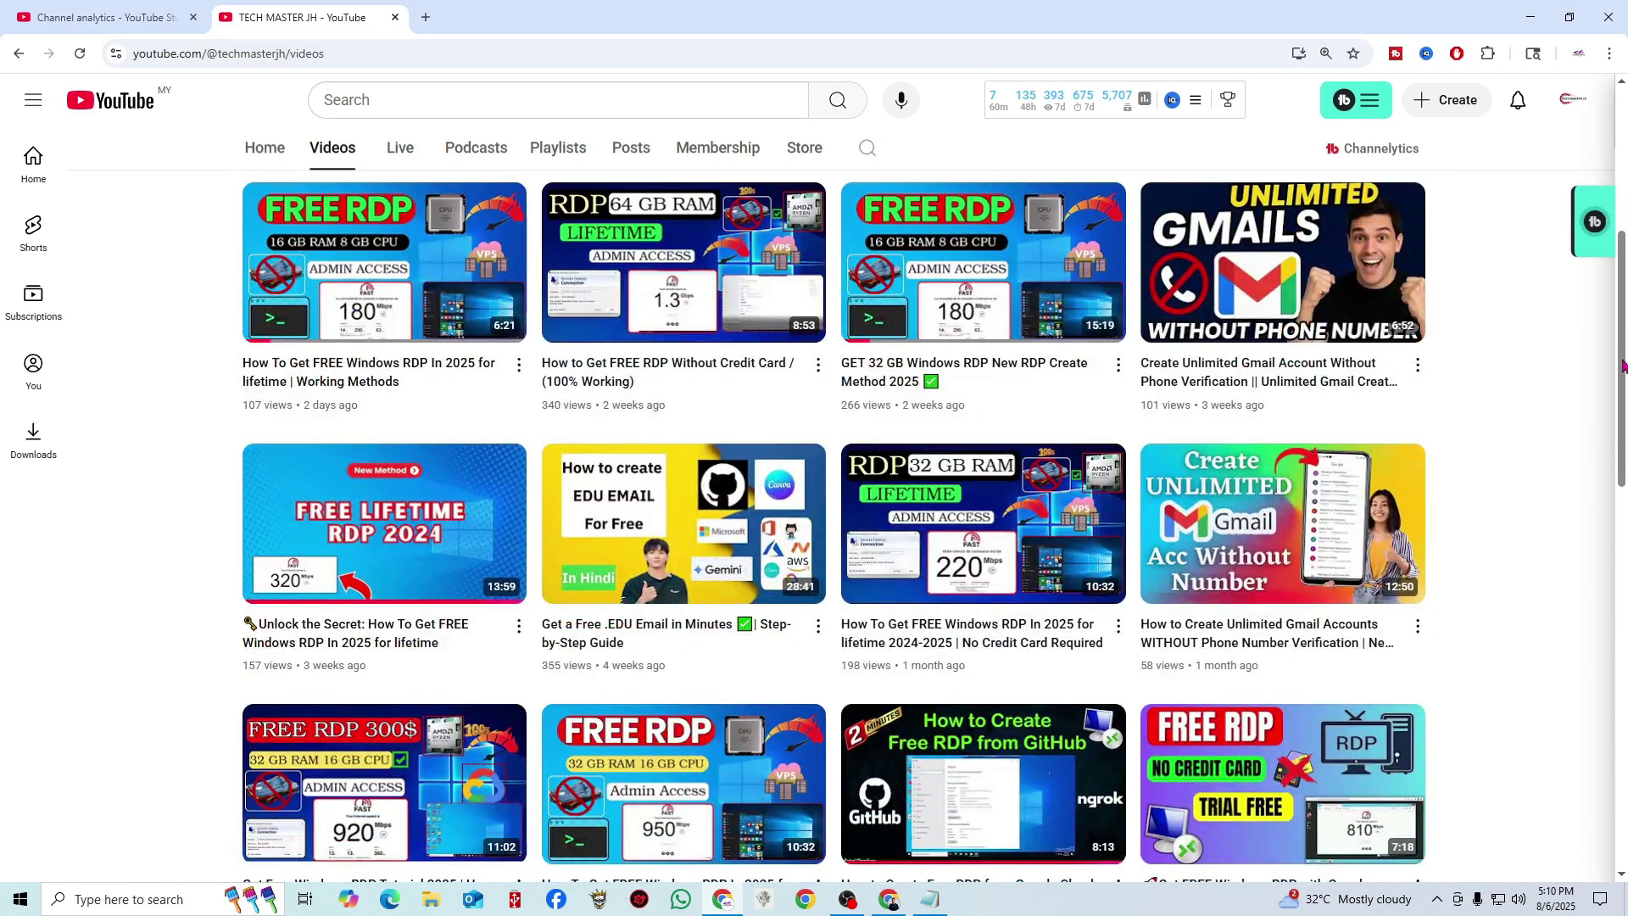
drag(1624, 367, 1617, 293)
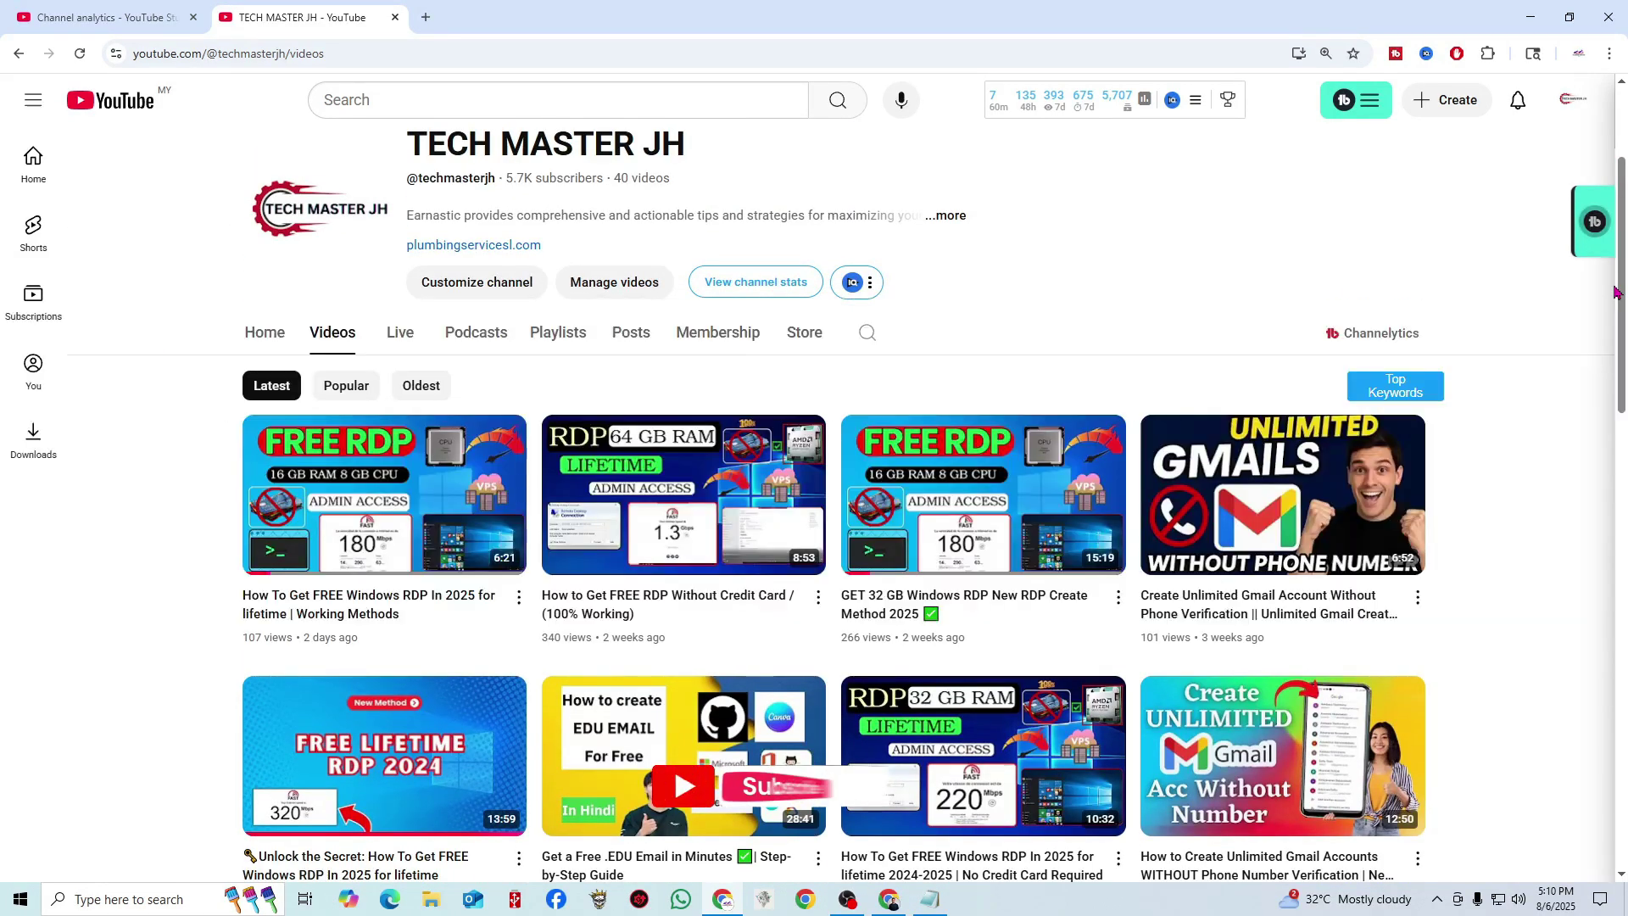
drag(1617, 292, 1620, 220)
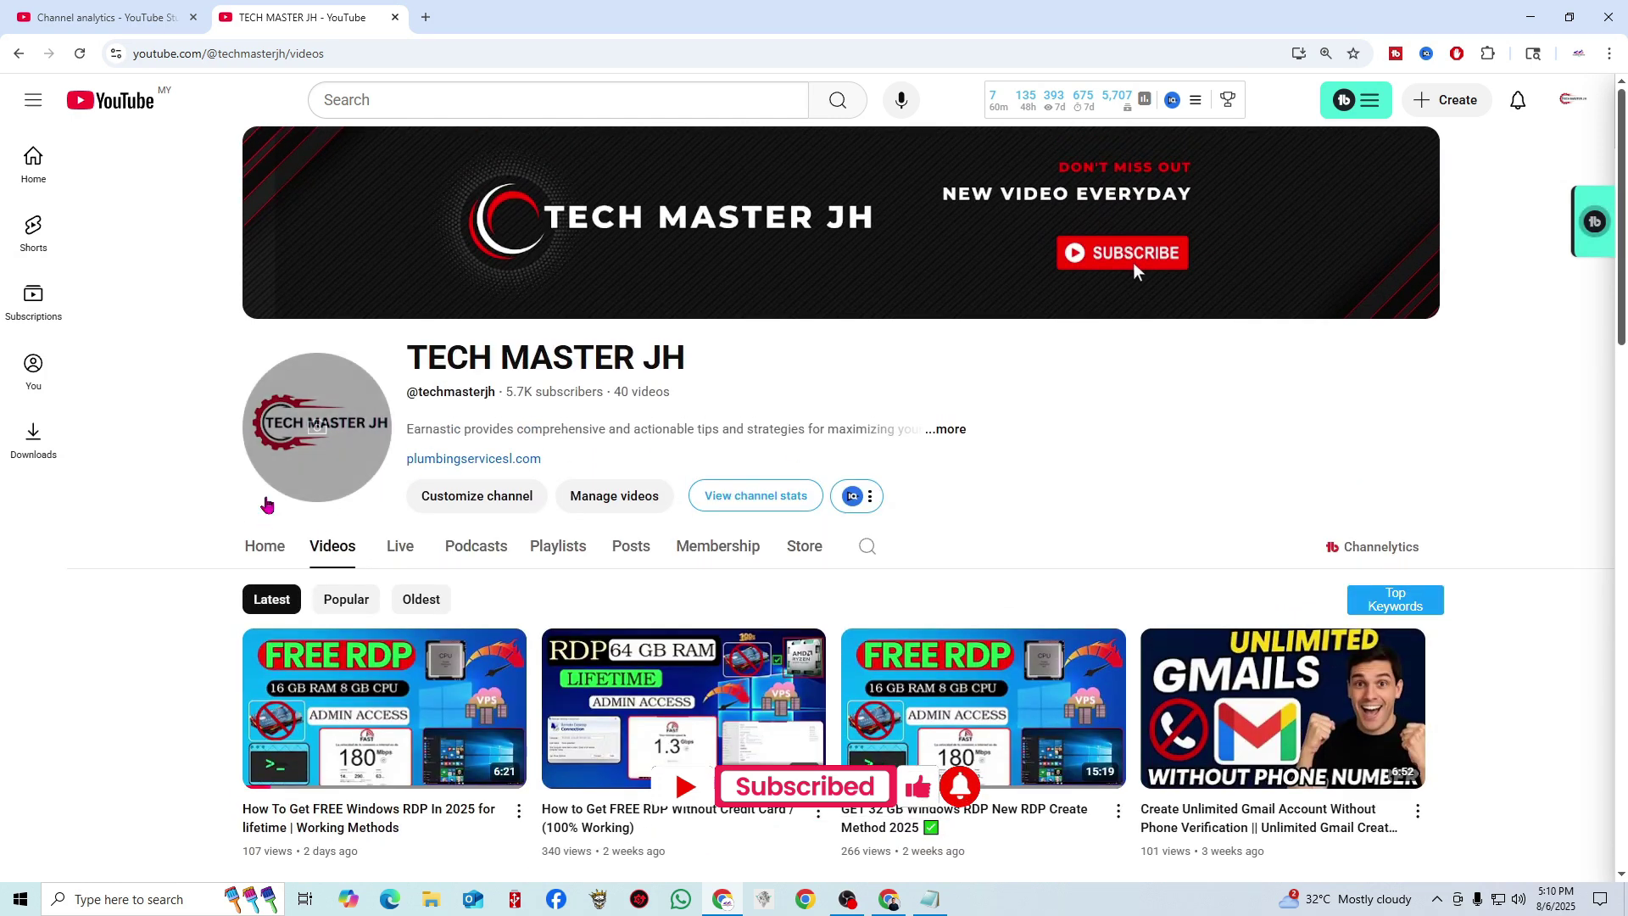
click(1555, 899)
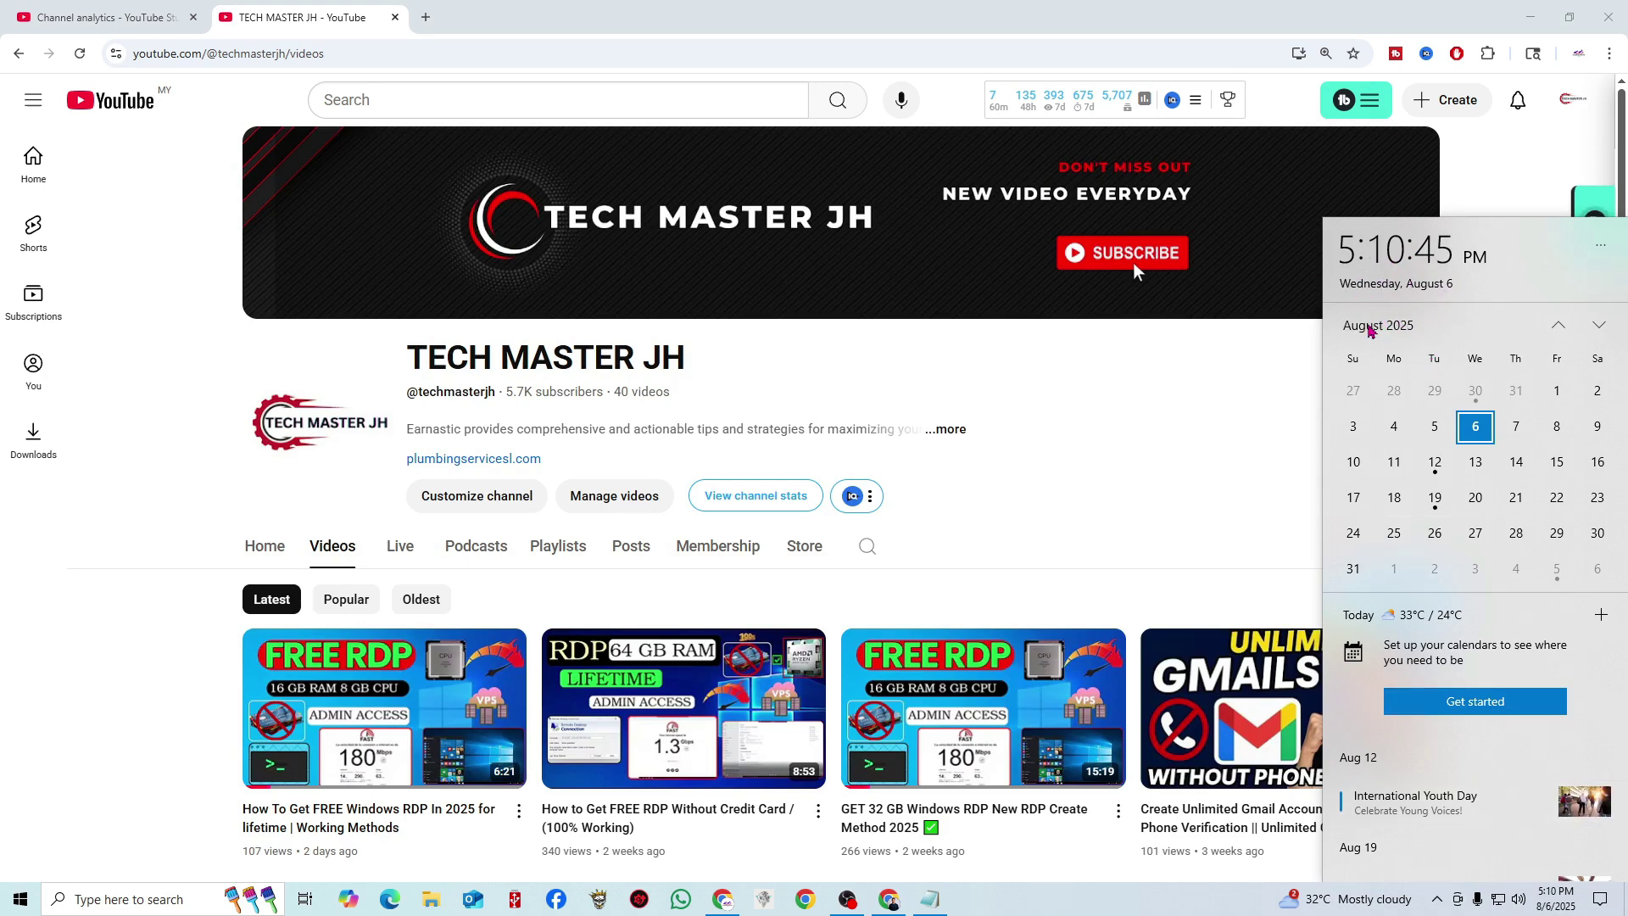
click(1235, 464)
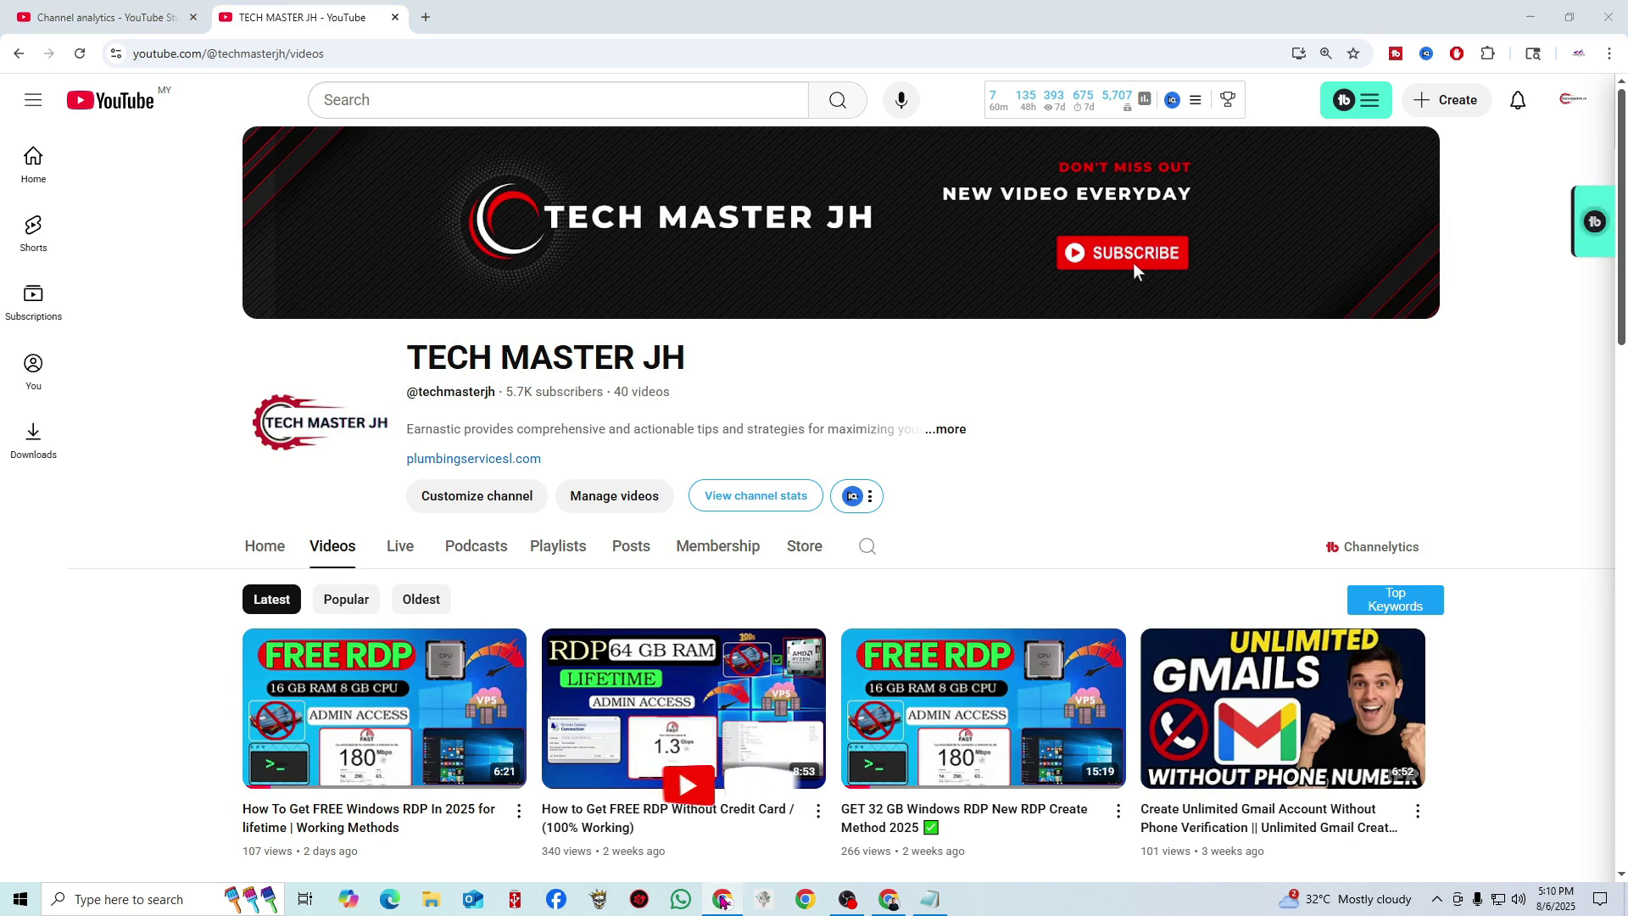
Switch to the GitHub browser window and start a new repository named "free rdp".
click(722, 899)
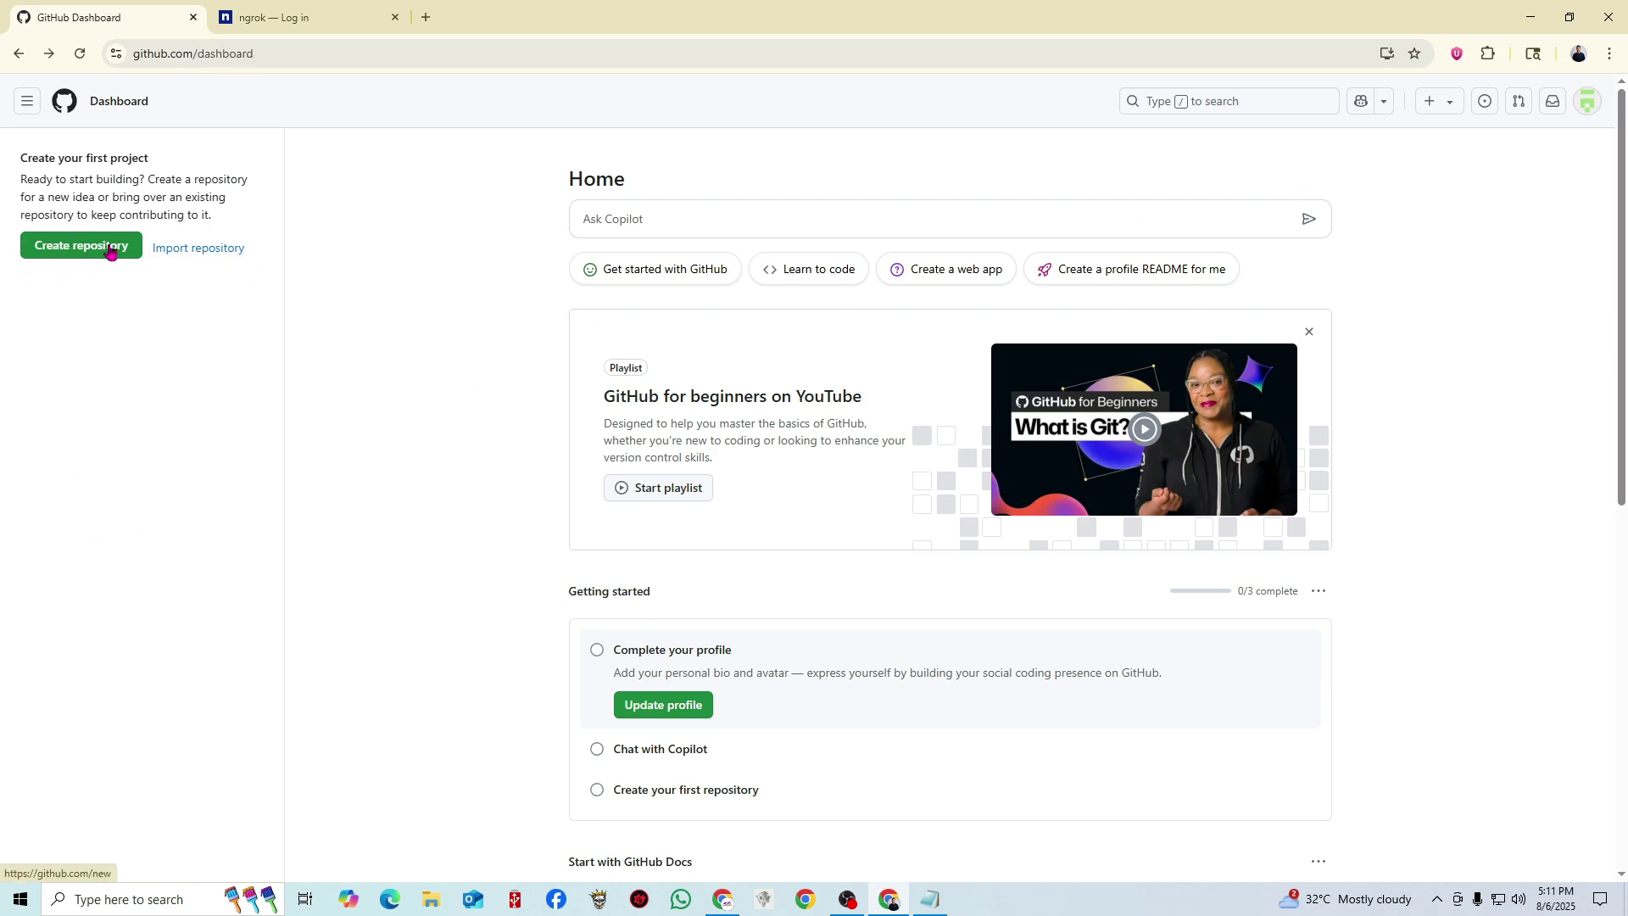
click(73, 247)
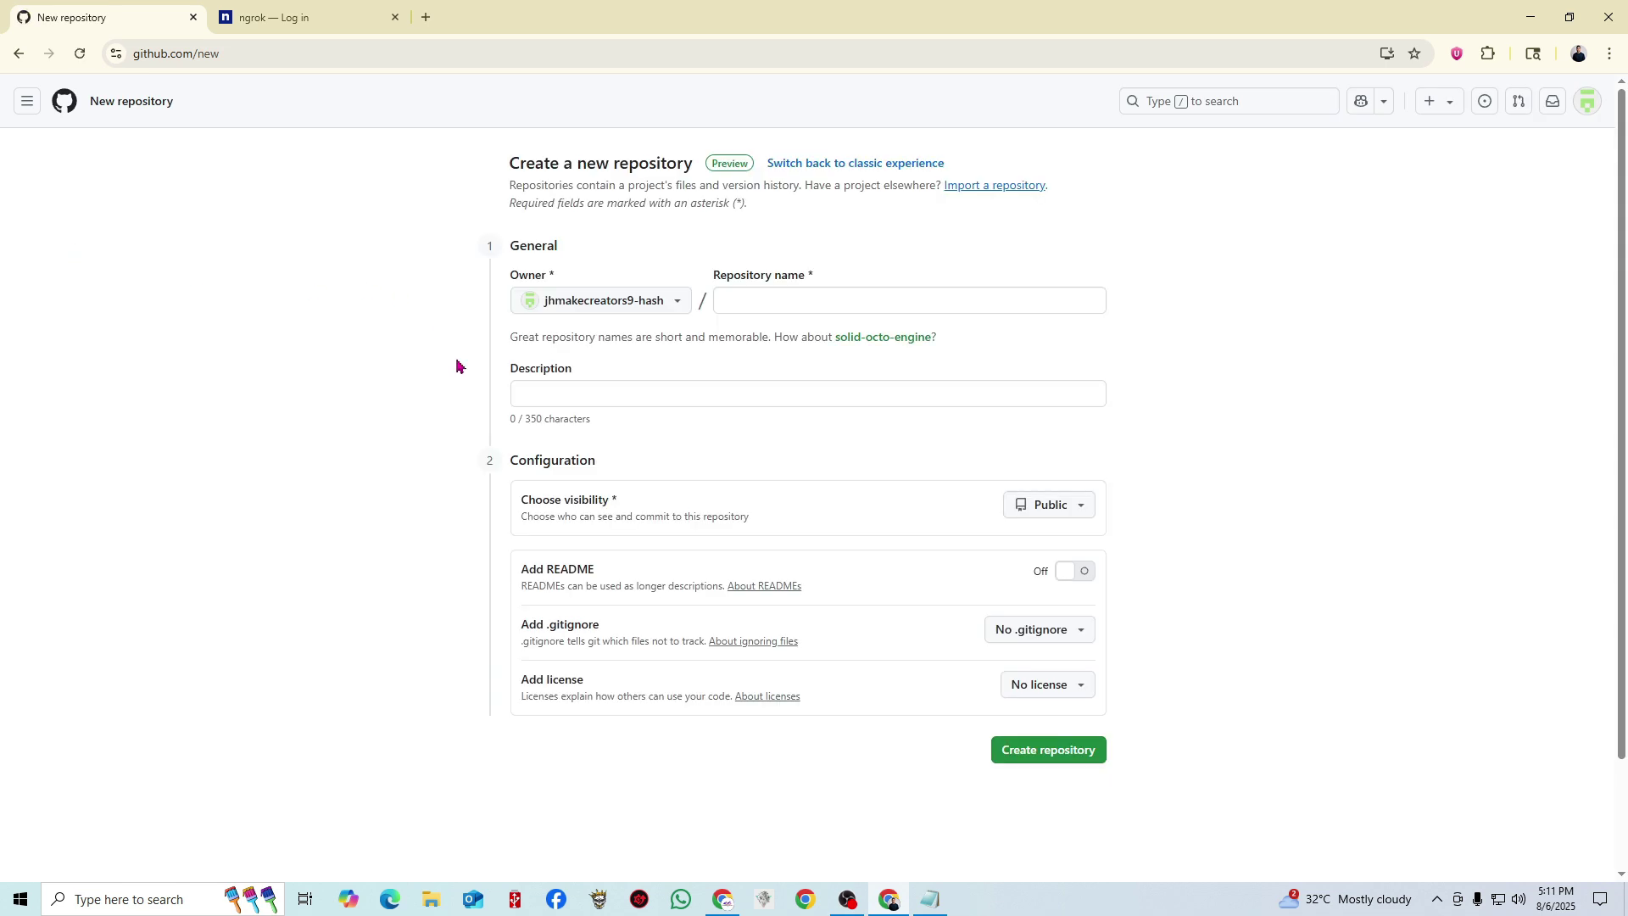
click(789, 297)
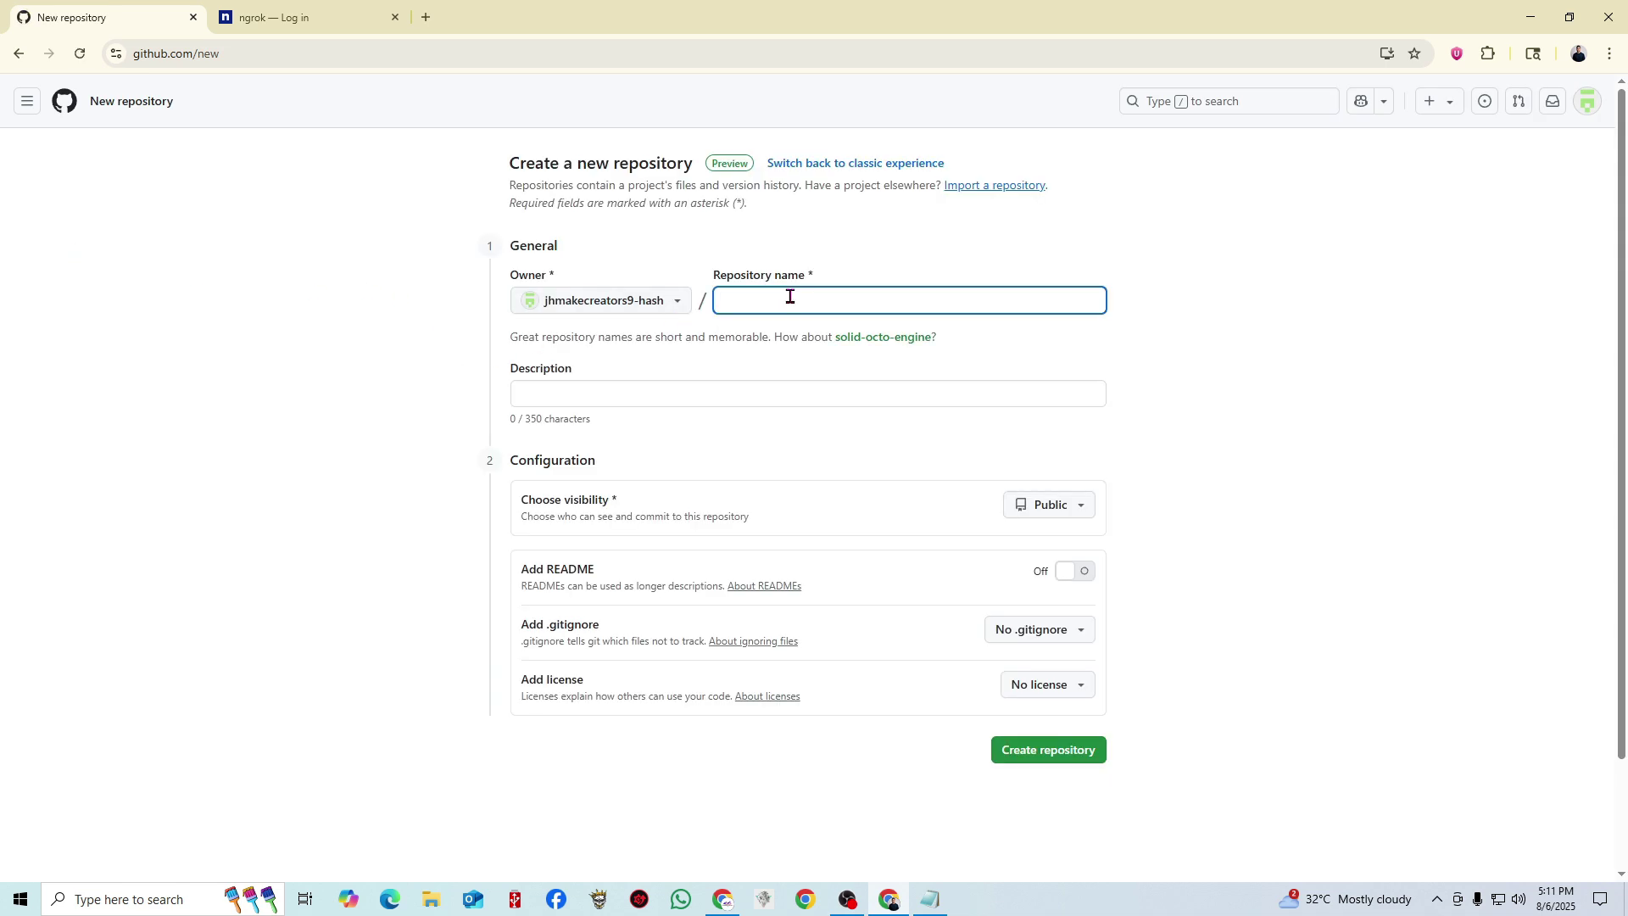
text(free)
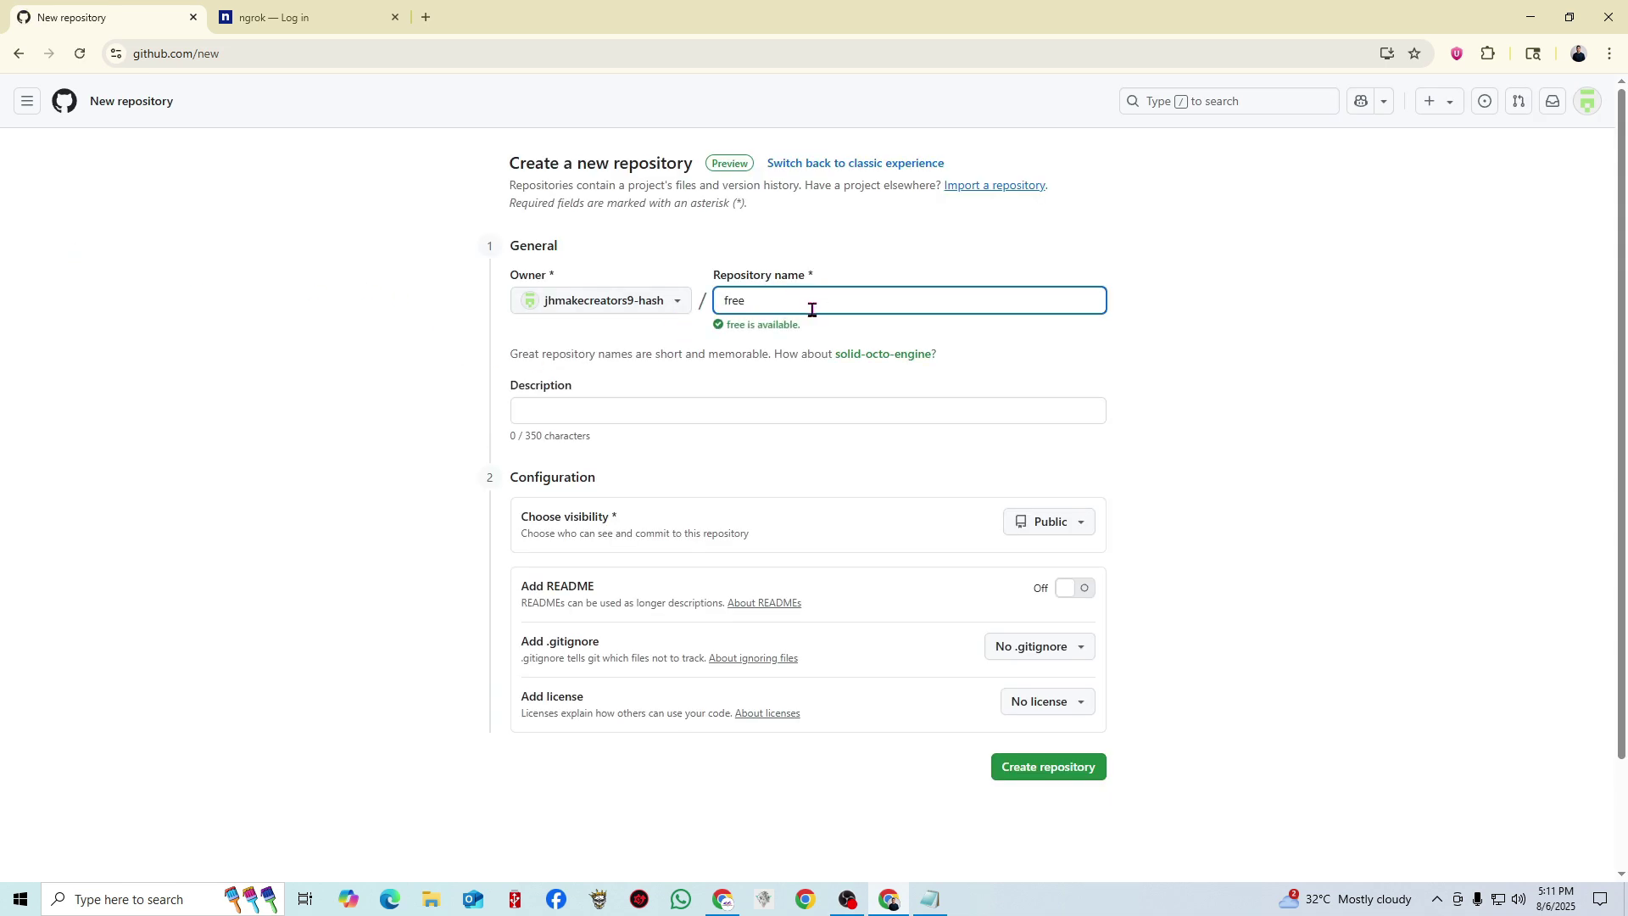
text( r)
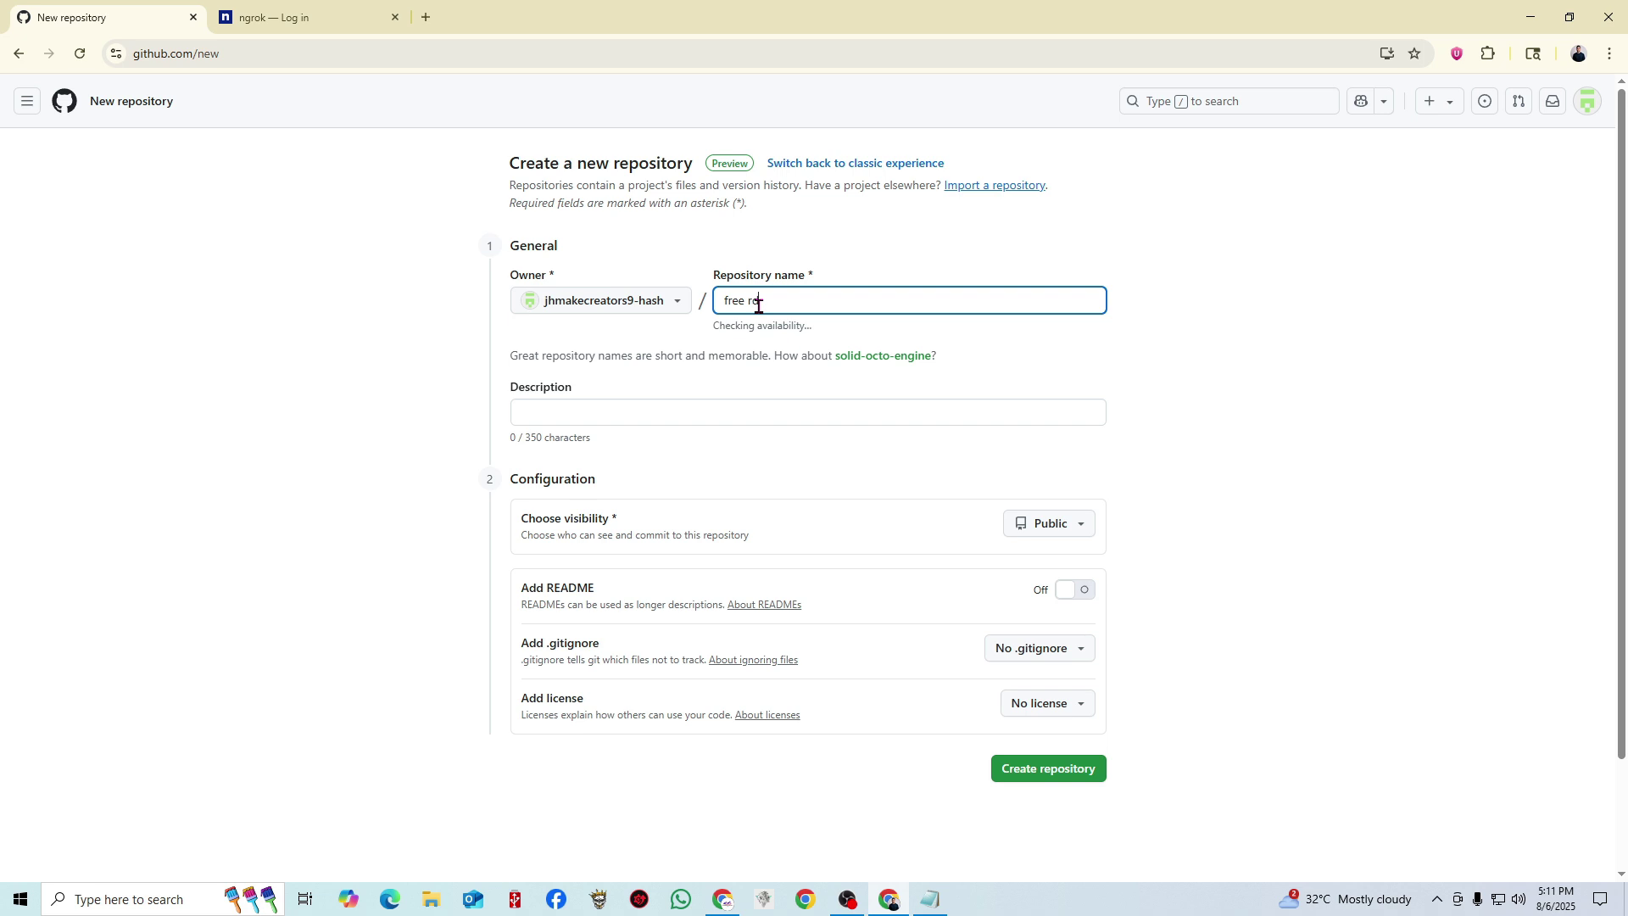
text(dp)
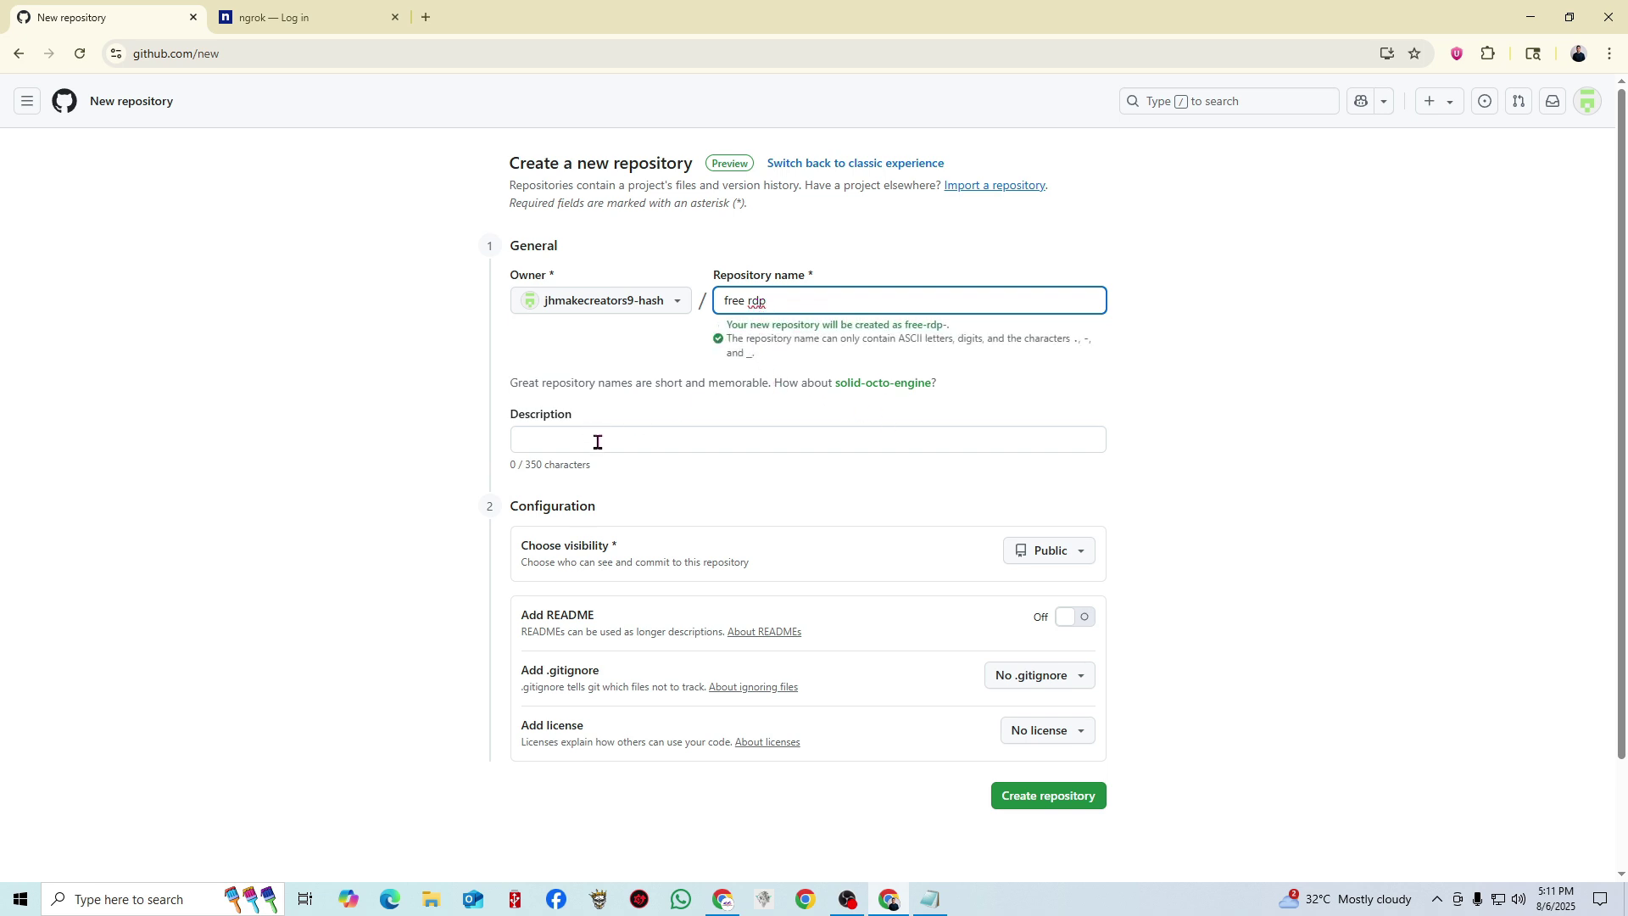
Set the new repository's visibility to Private and create it without a description.
click(597, 442)
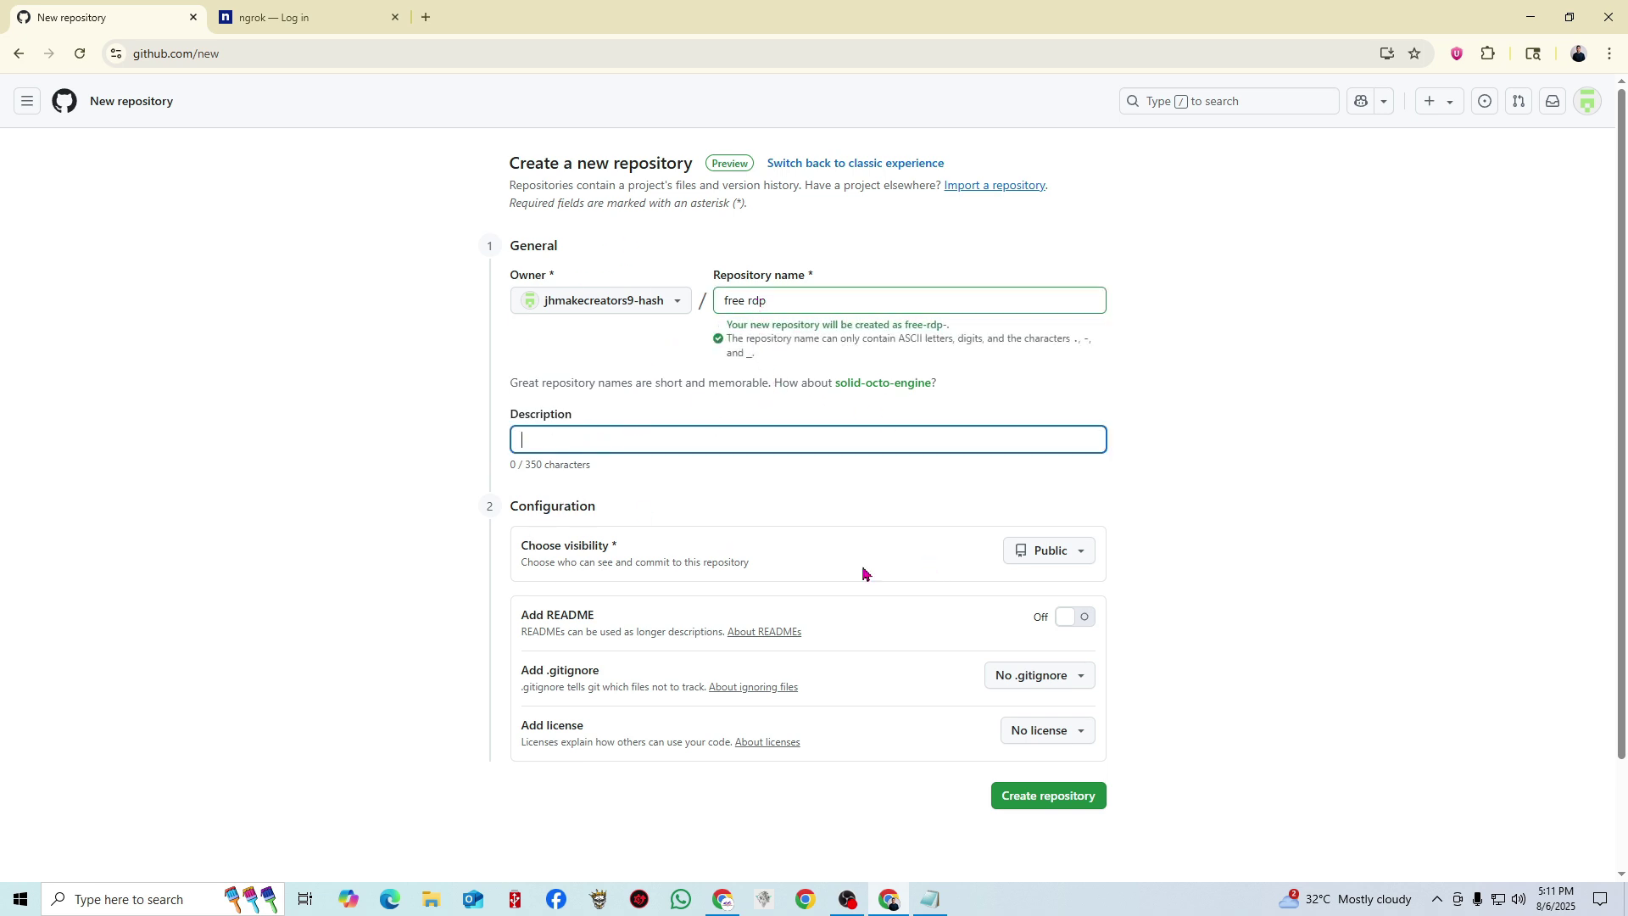
click(1078, 552)
click(1058, 660)
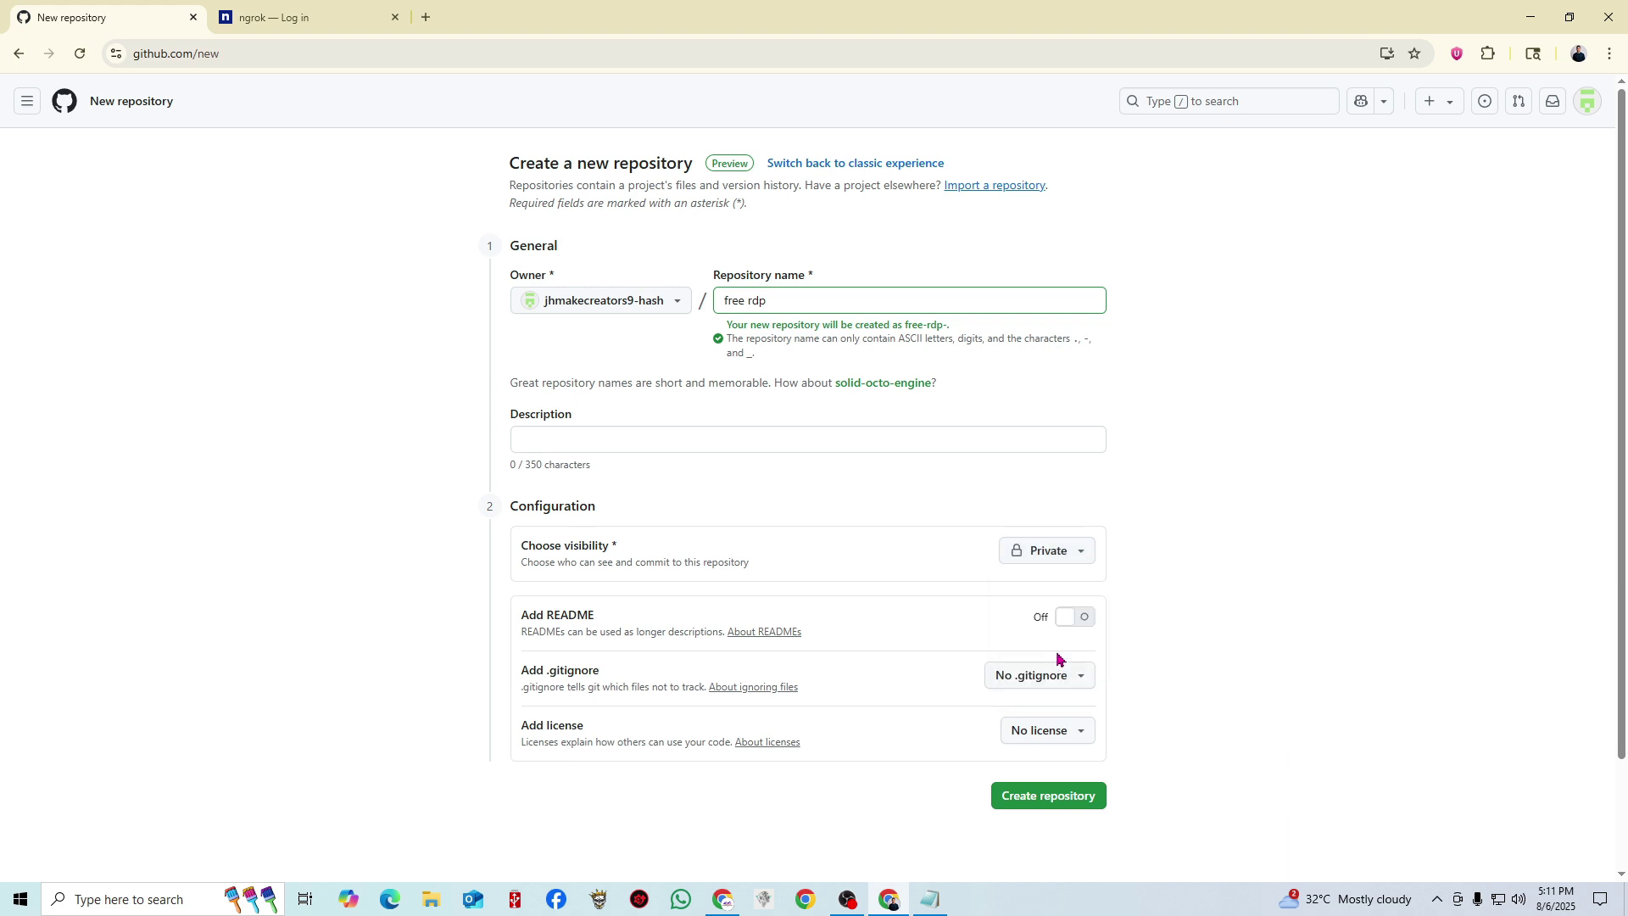
click(1056, 797)
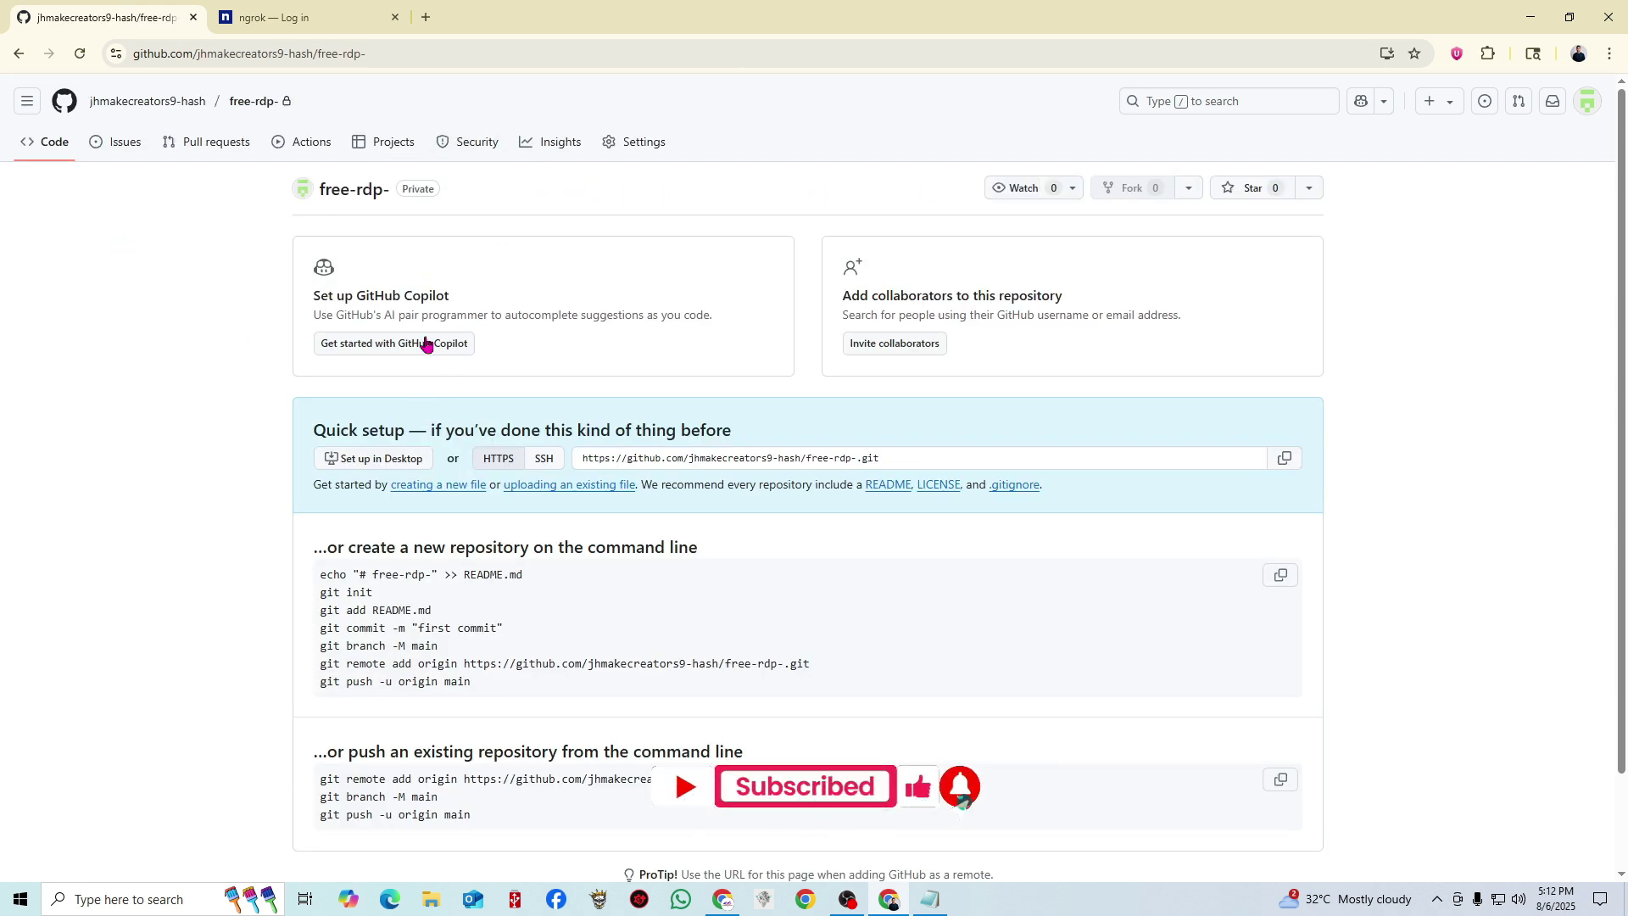
Start a new repository secret for Actions in the free-rdp- repository's settings.
click(631, 145)
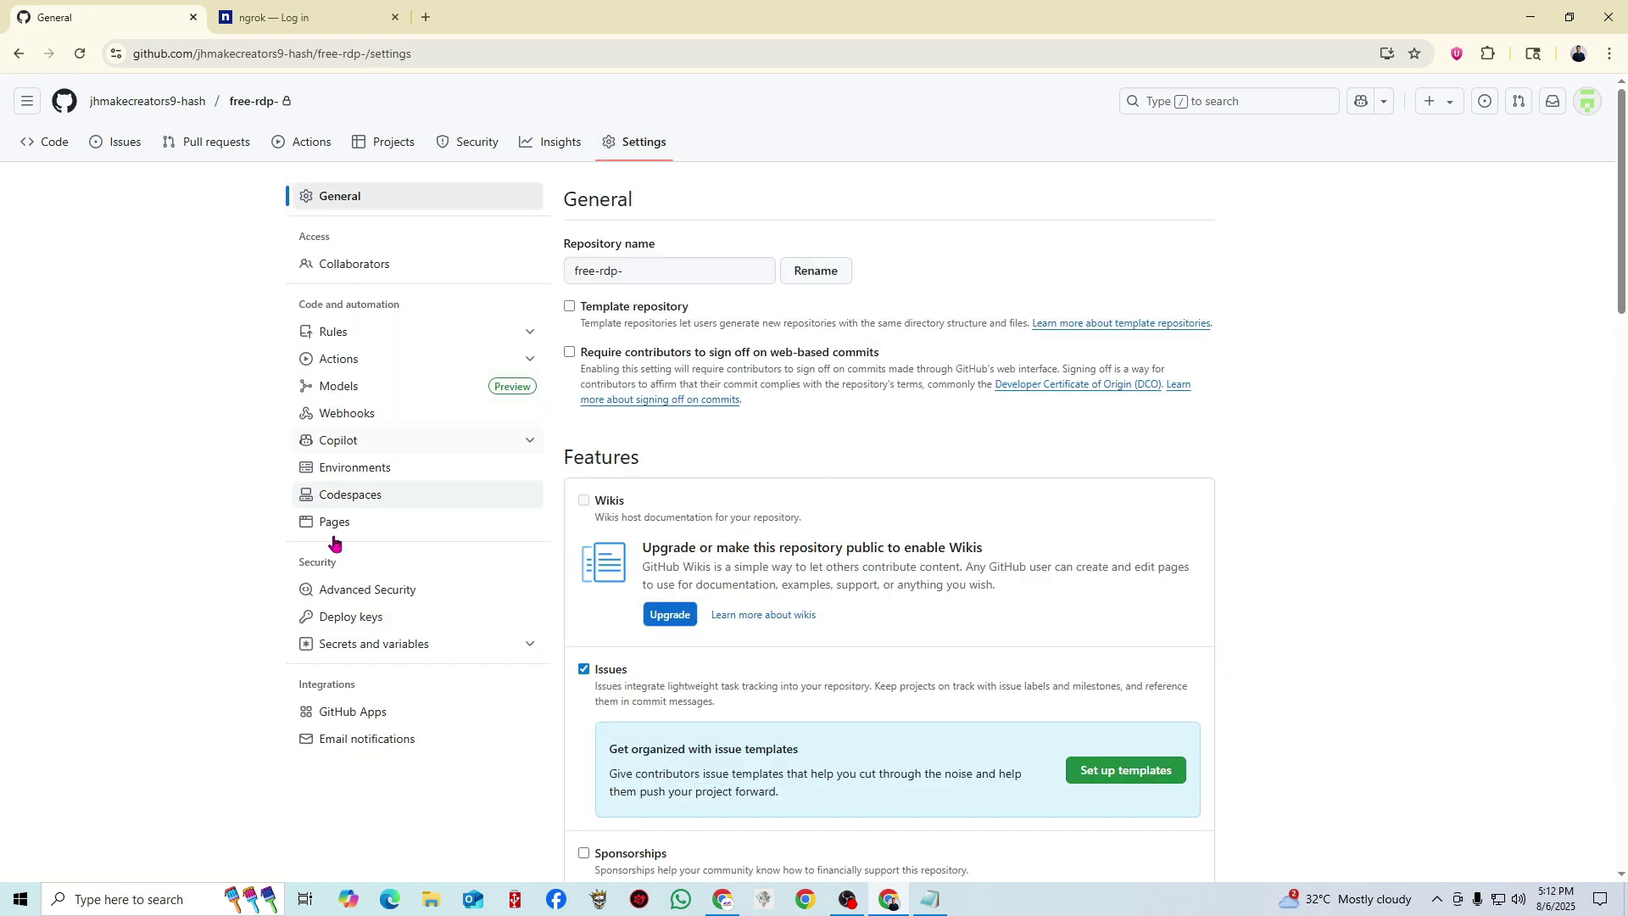
click(530, 644)
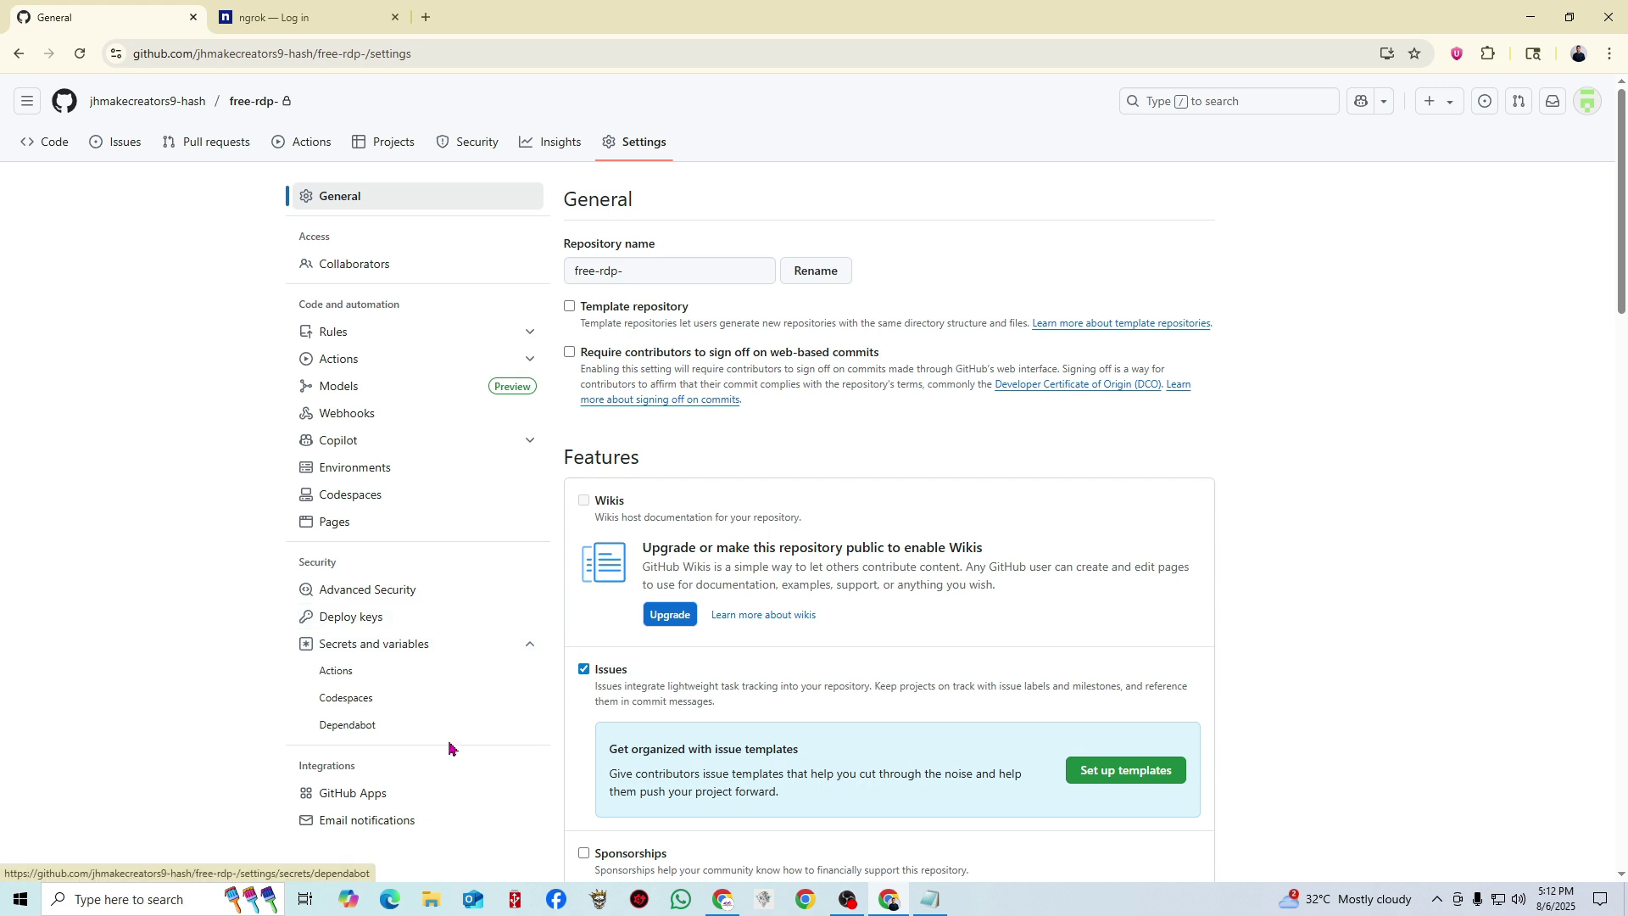
click(356, 678)
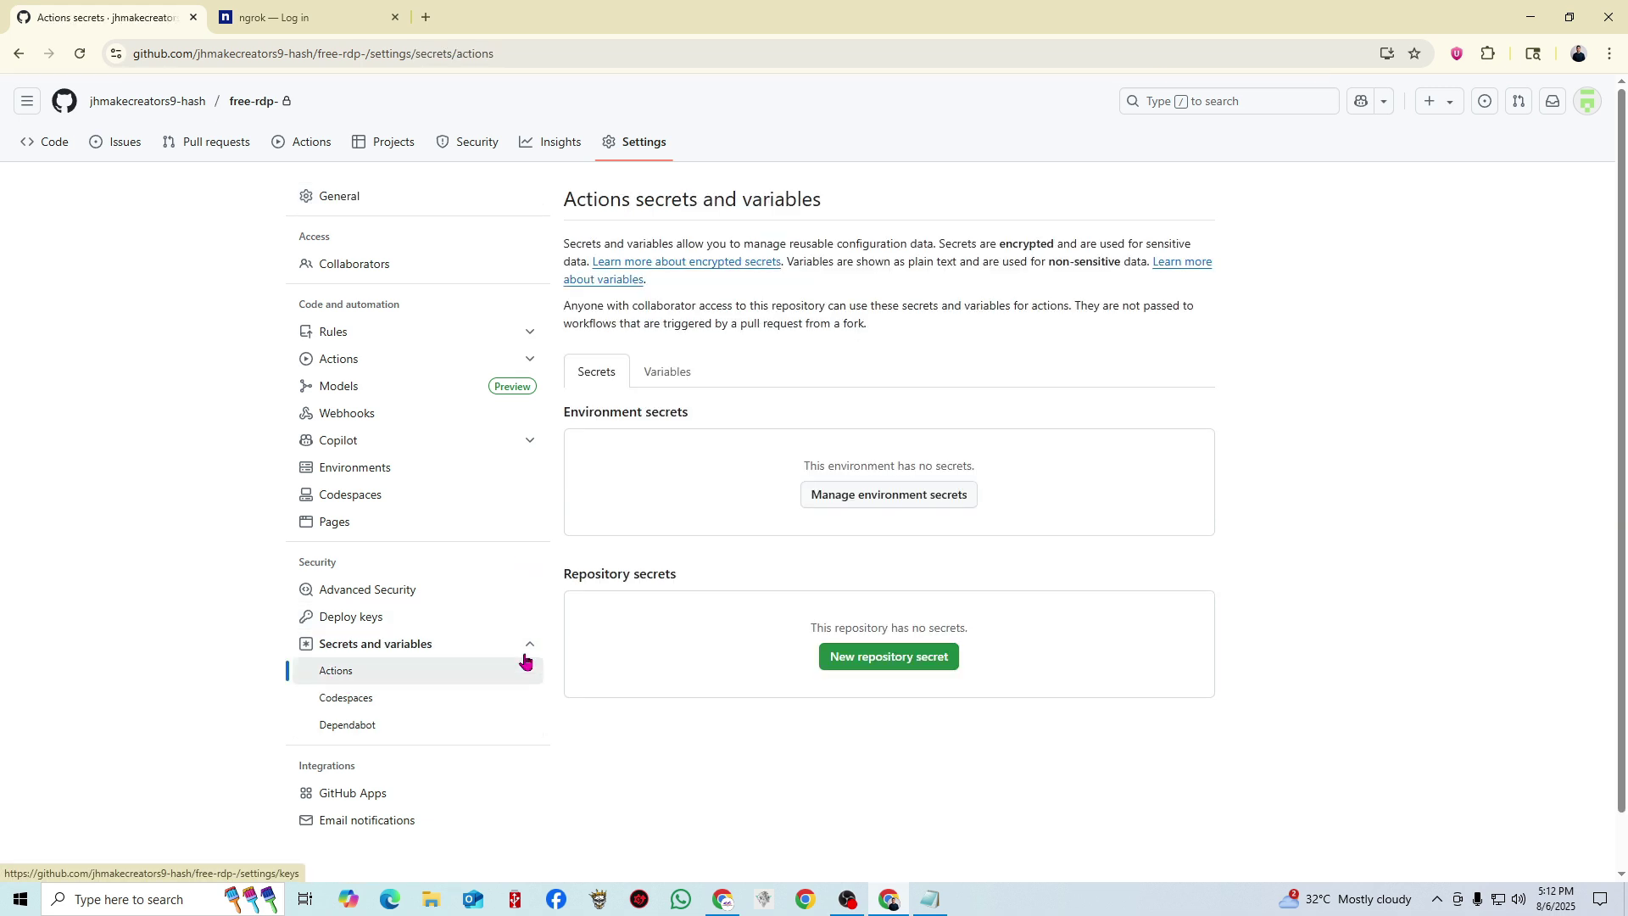
click(901, 662)
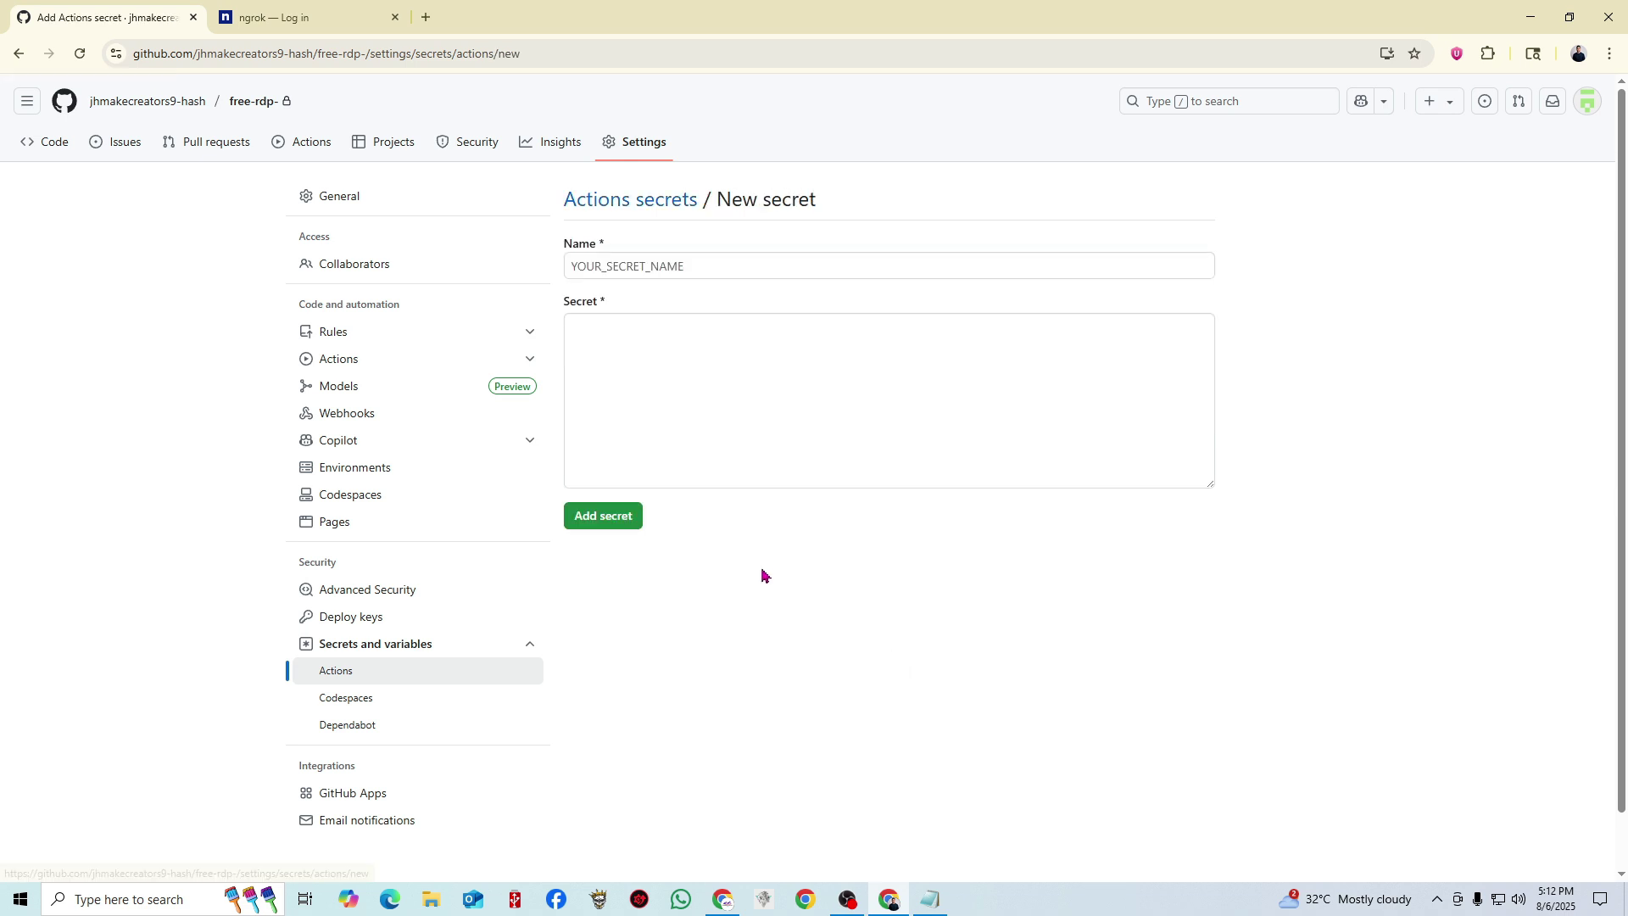
click(663, 261)
click(674, 343)
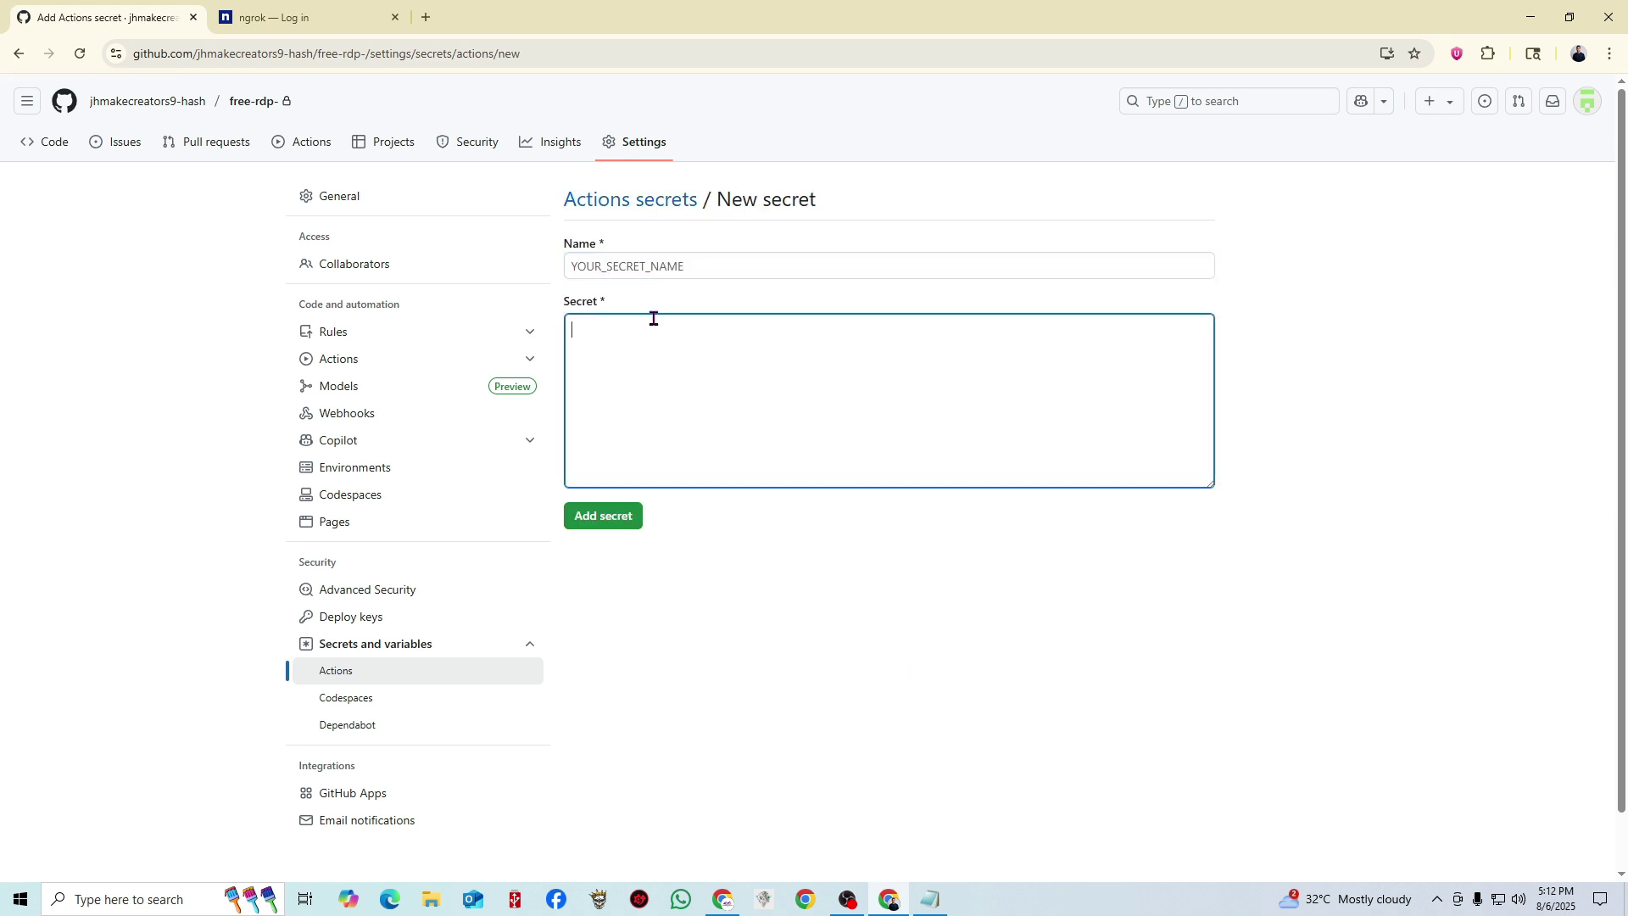
click(640, 257)
click(676, 342)
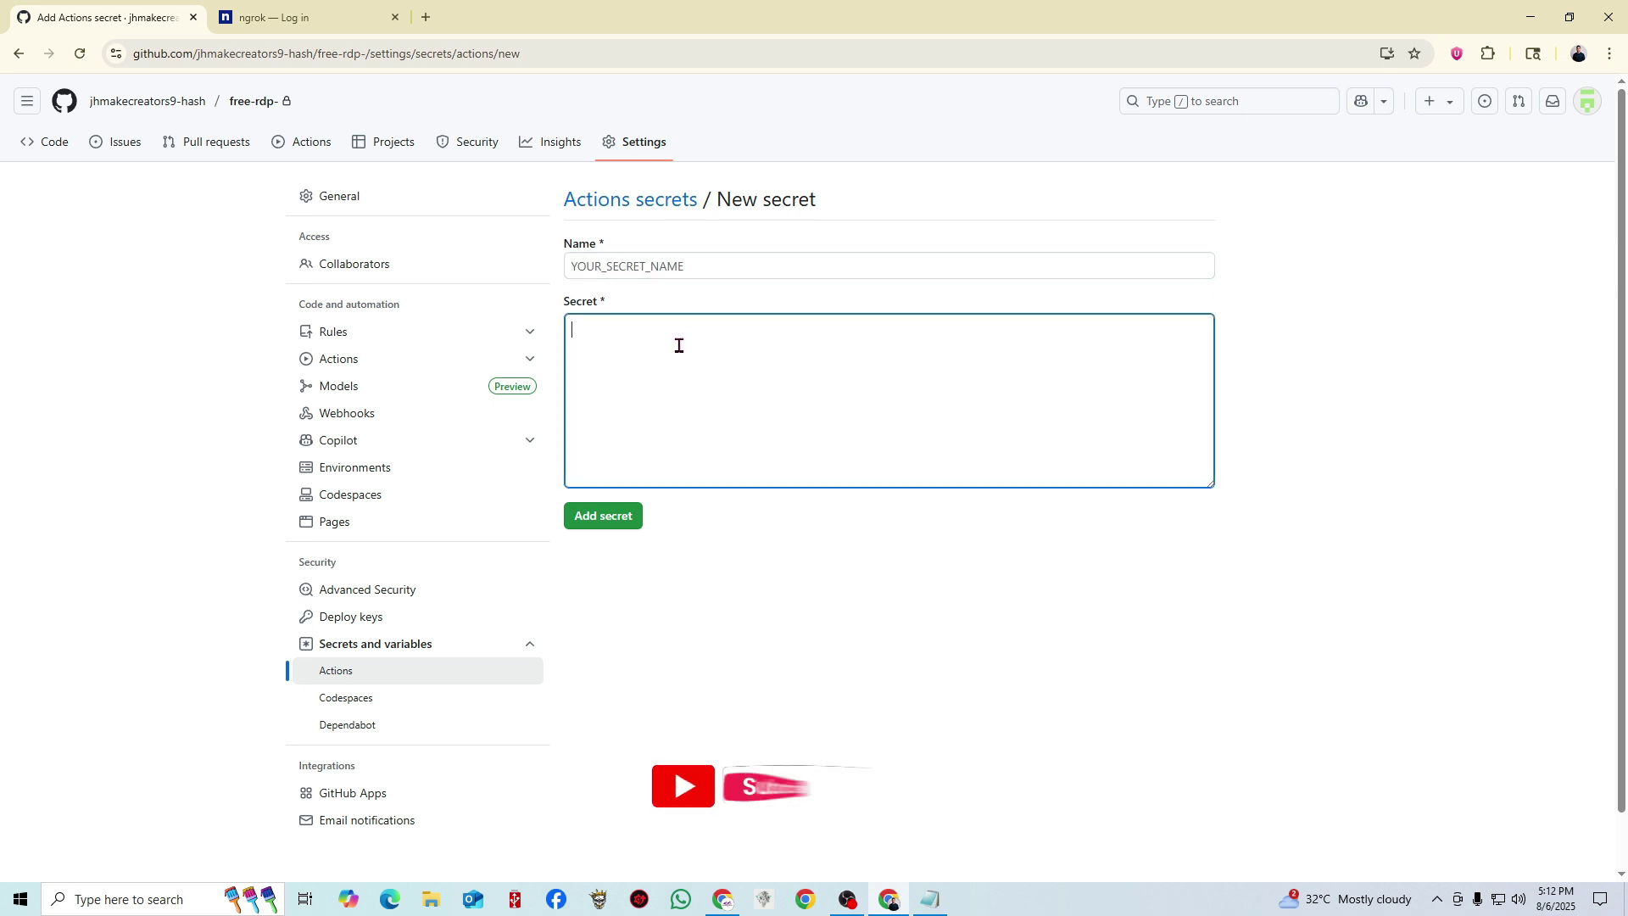
click(653, 260)
click(645, 340)
click(640, 263)
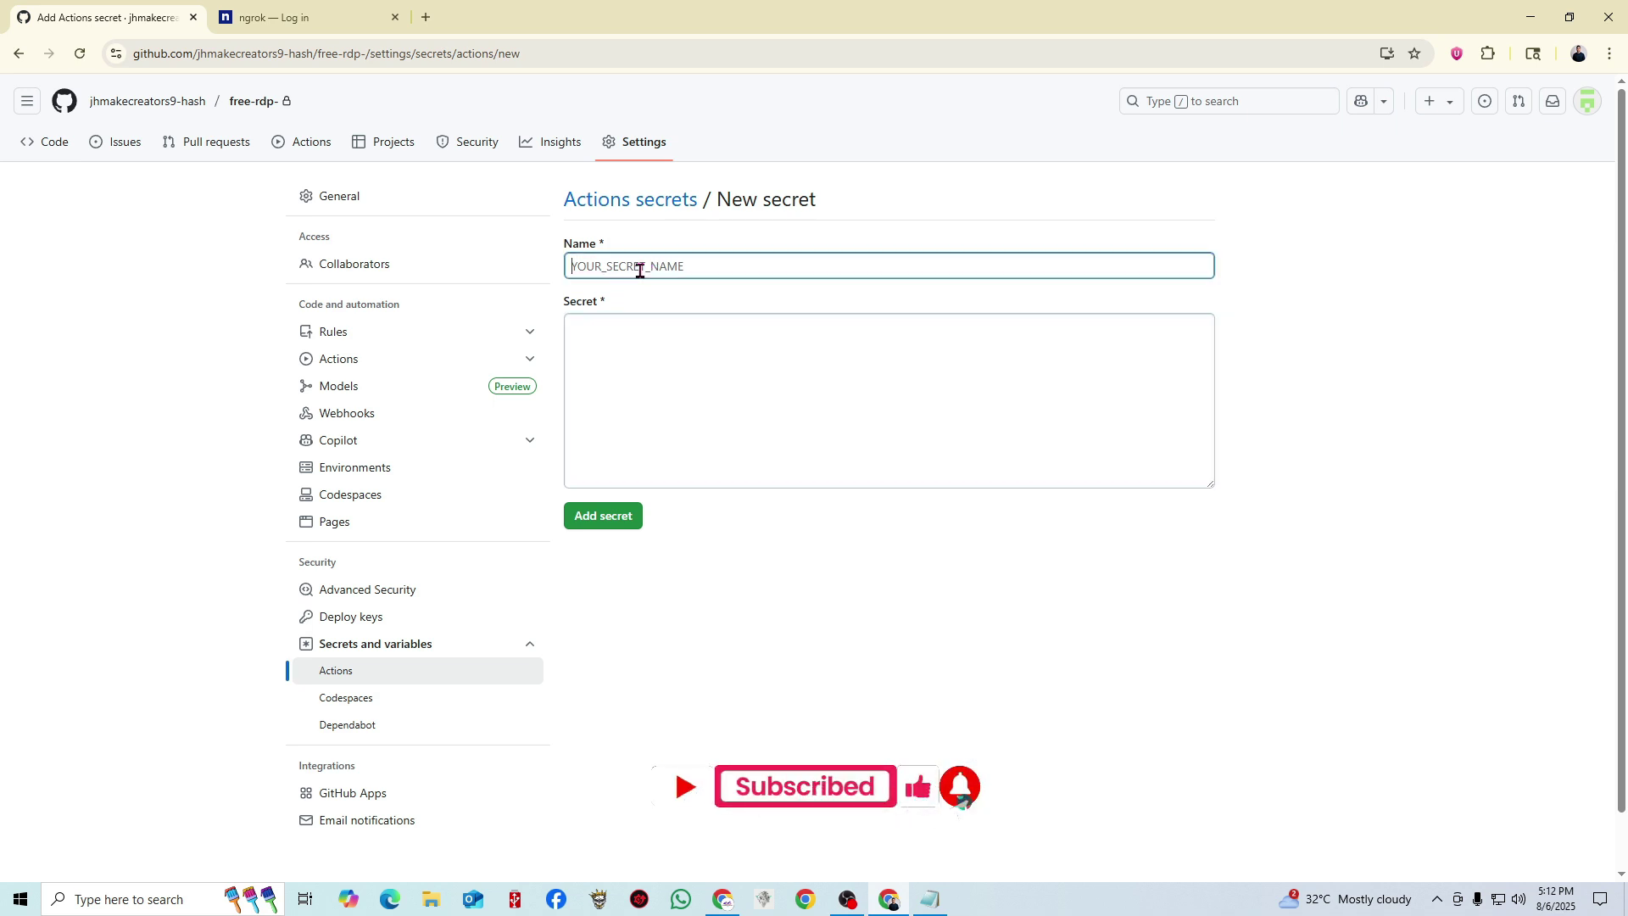
click(594, 329)
Close the existing ngrok page and reopen the ngrok dashboard login page in a new browser tab.
click(222, 26)
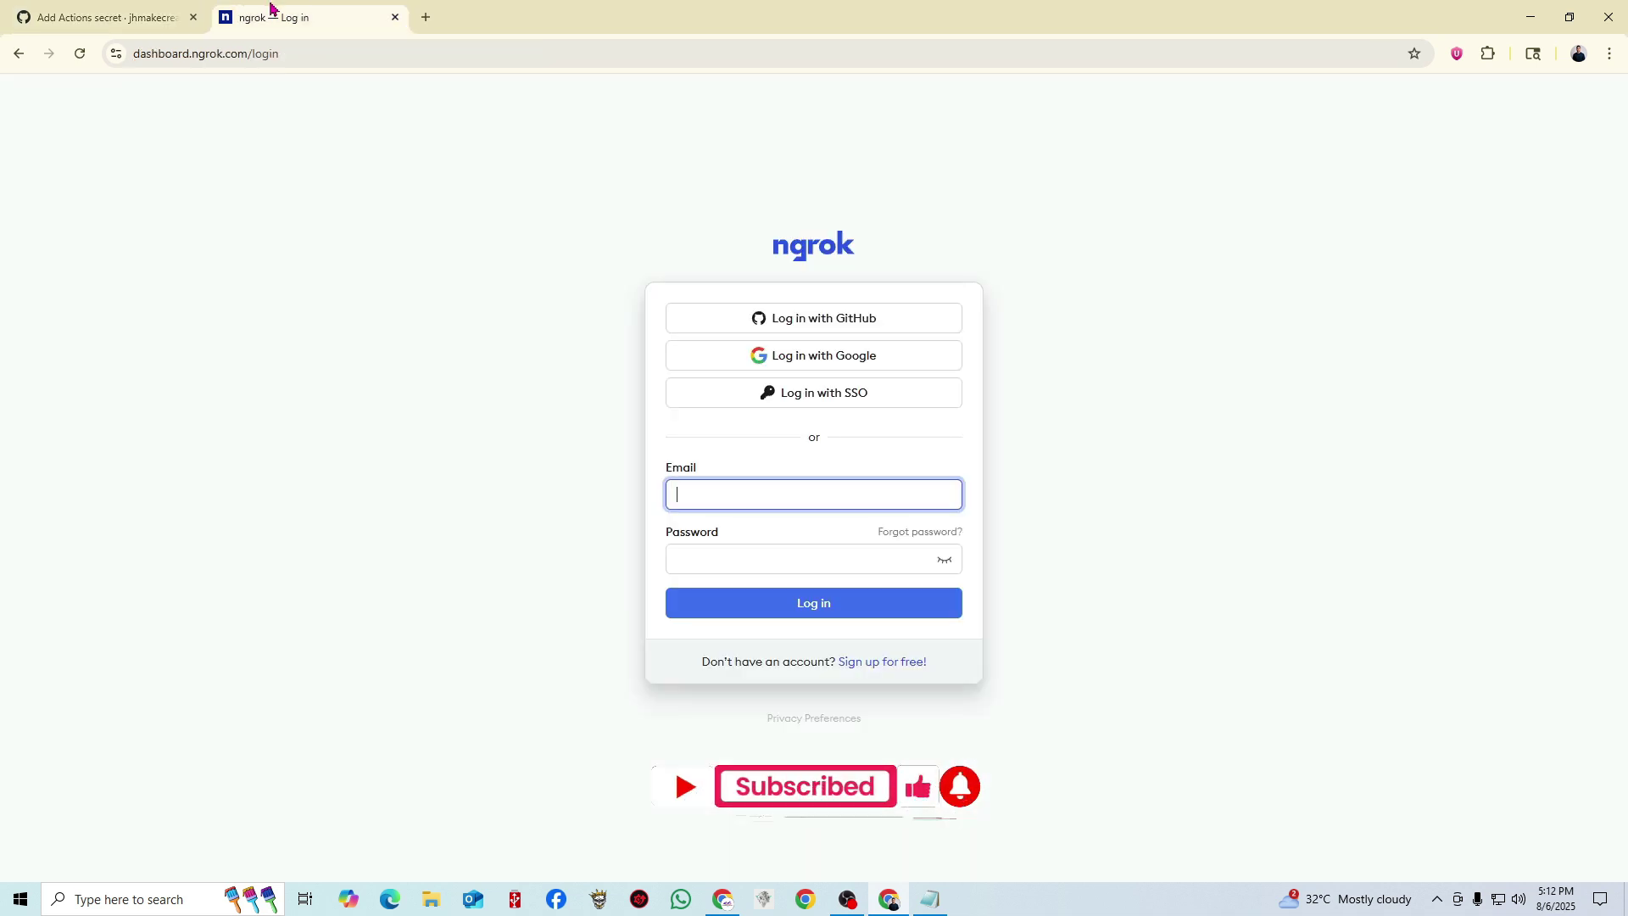
click(395, 17)
click(222, 17)
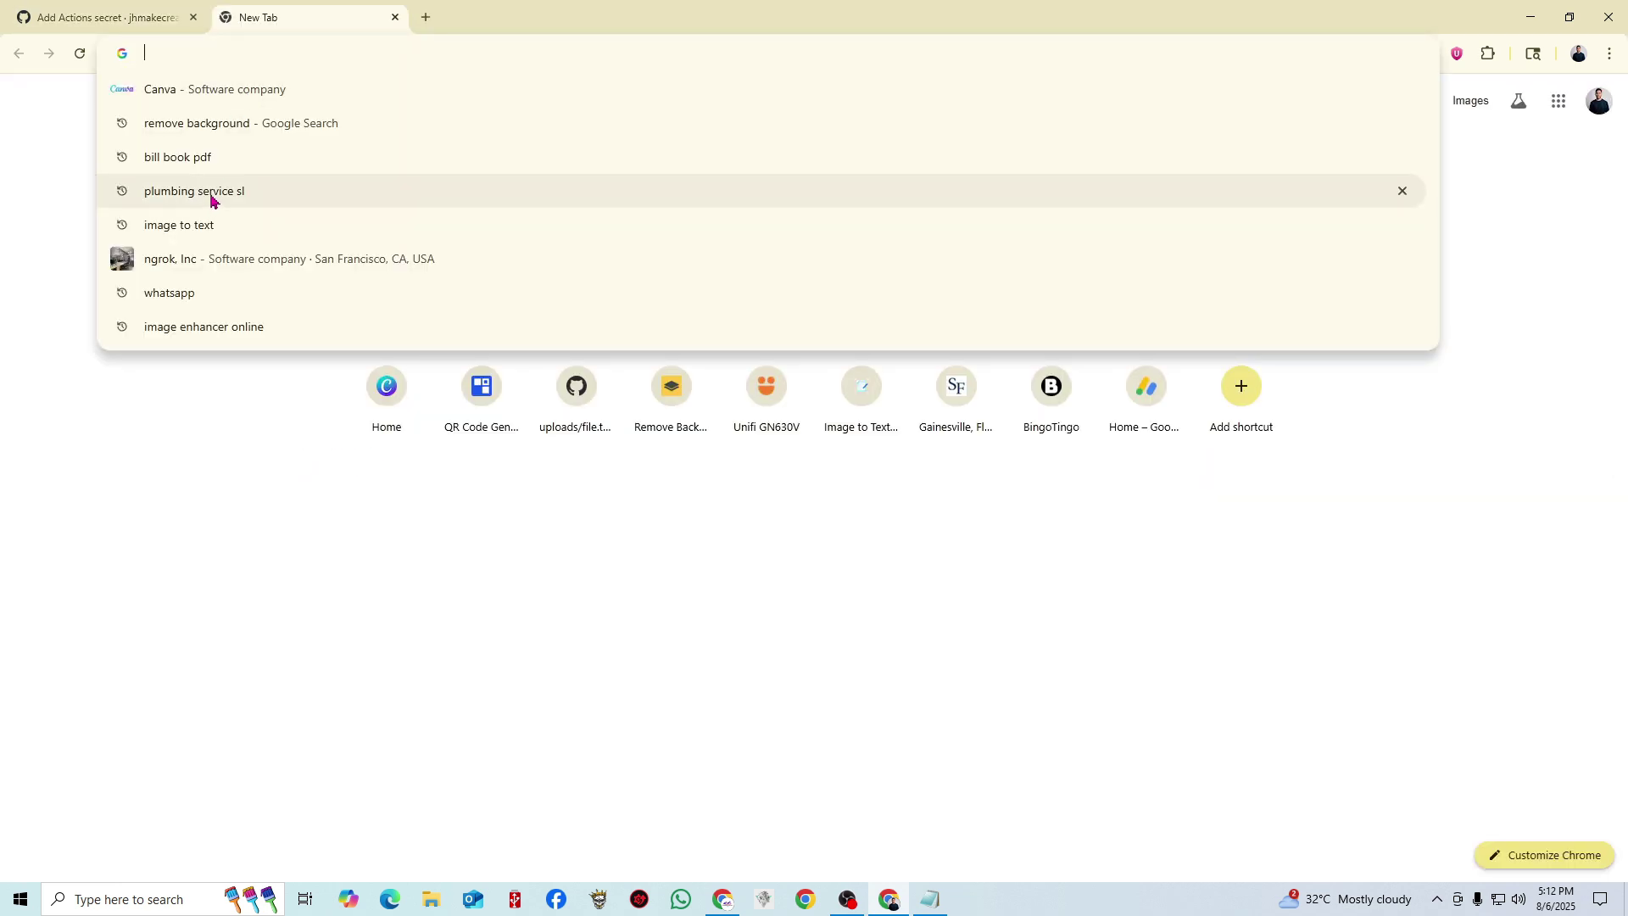
text(ng)
click(197, 256)
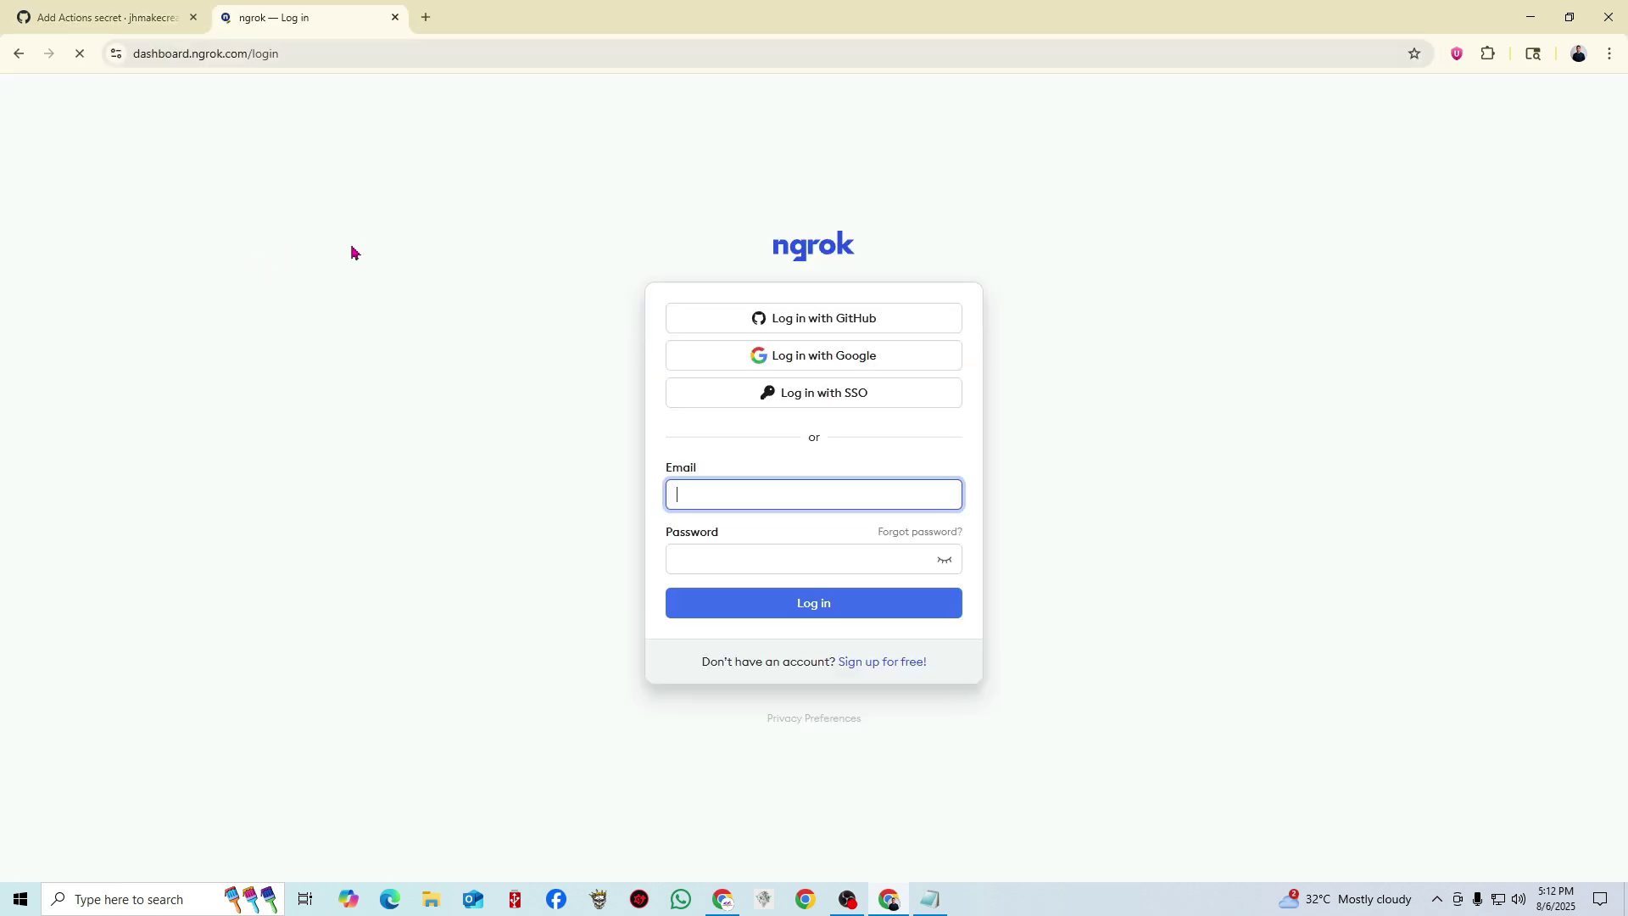
click(119, 17)
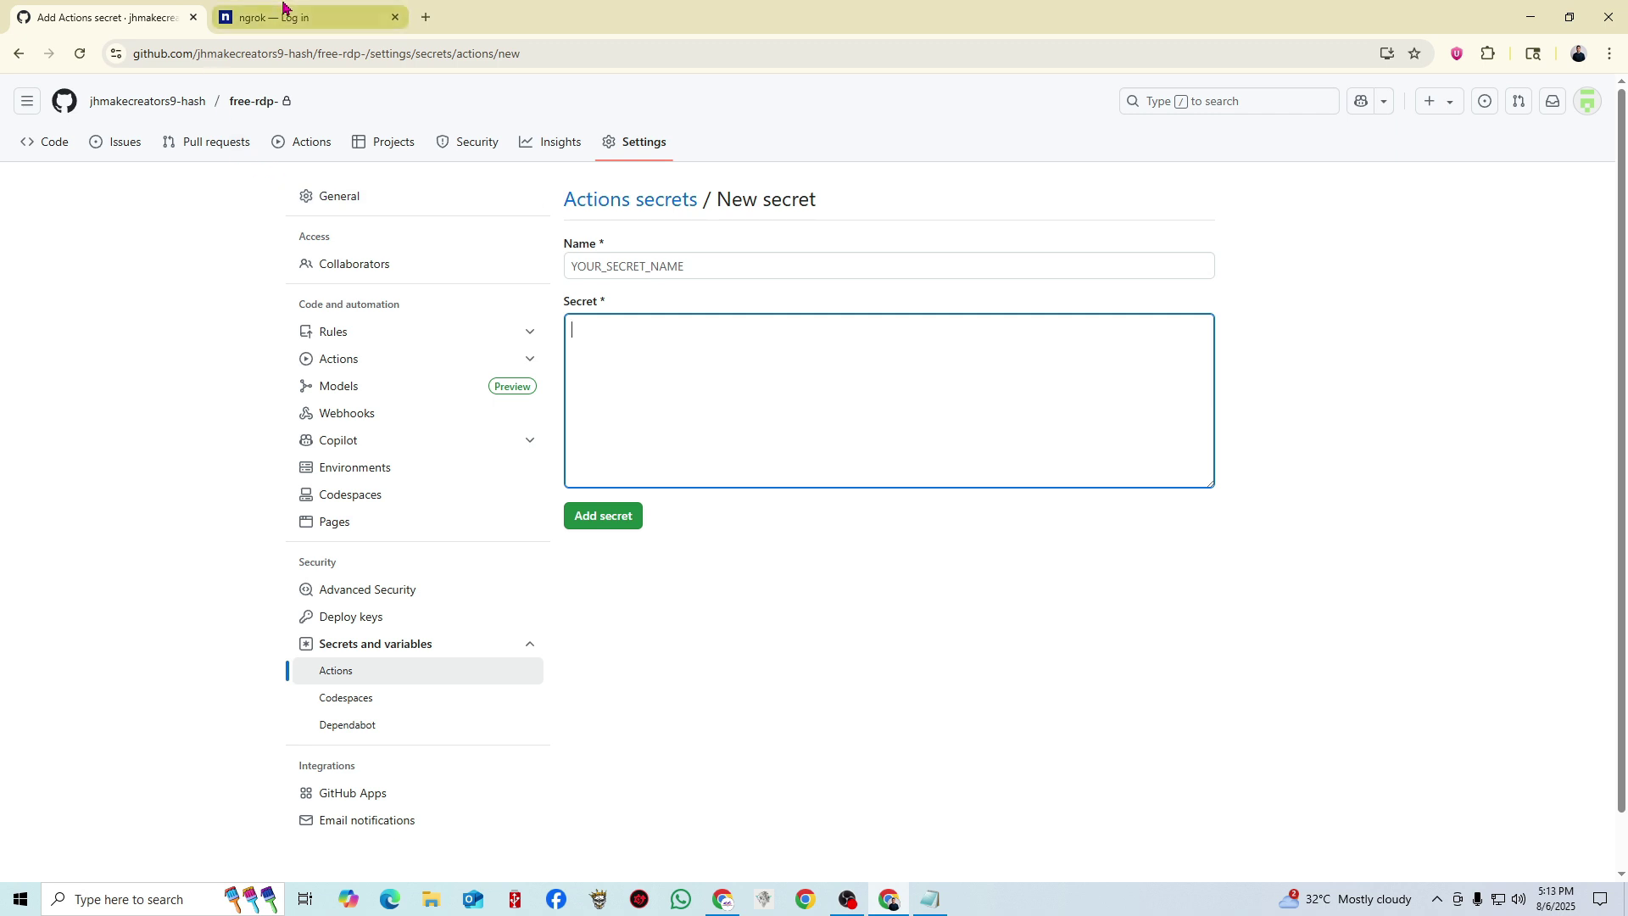
click(284, 10)
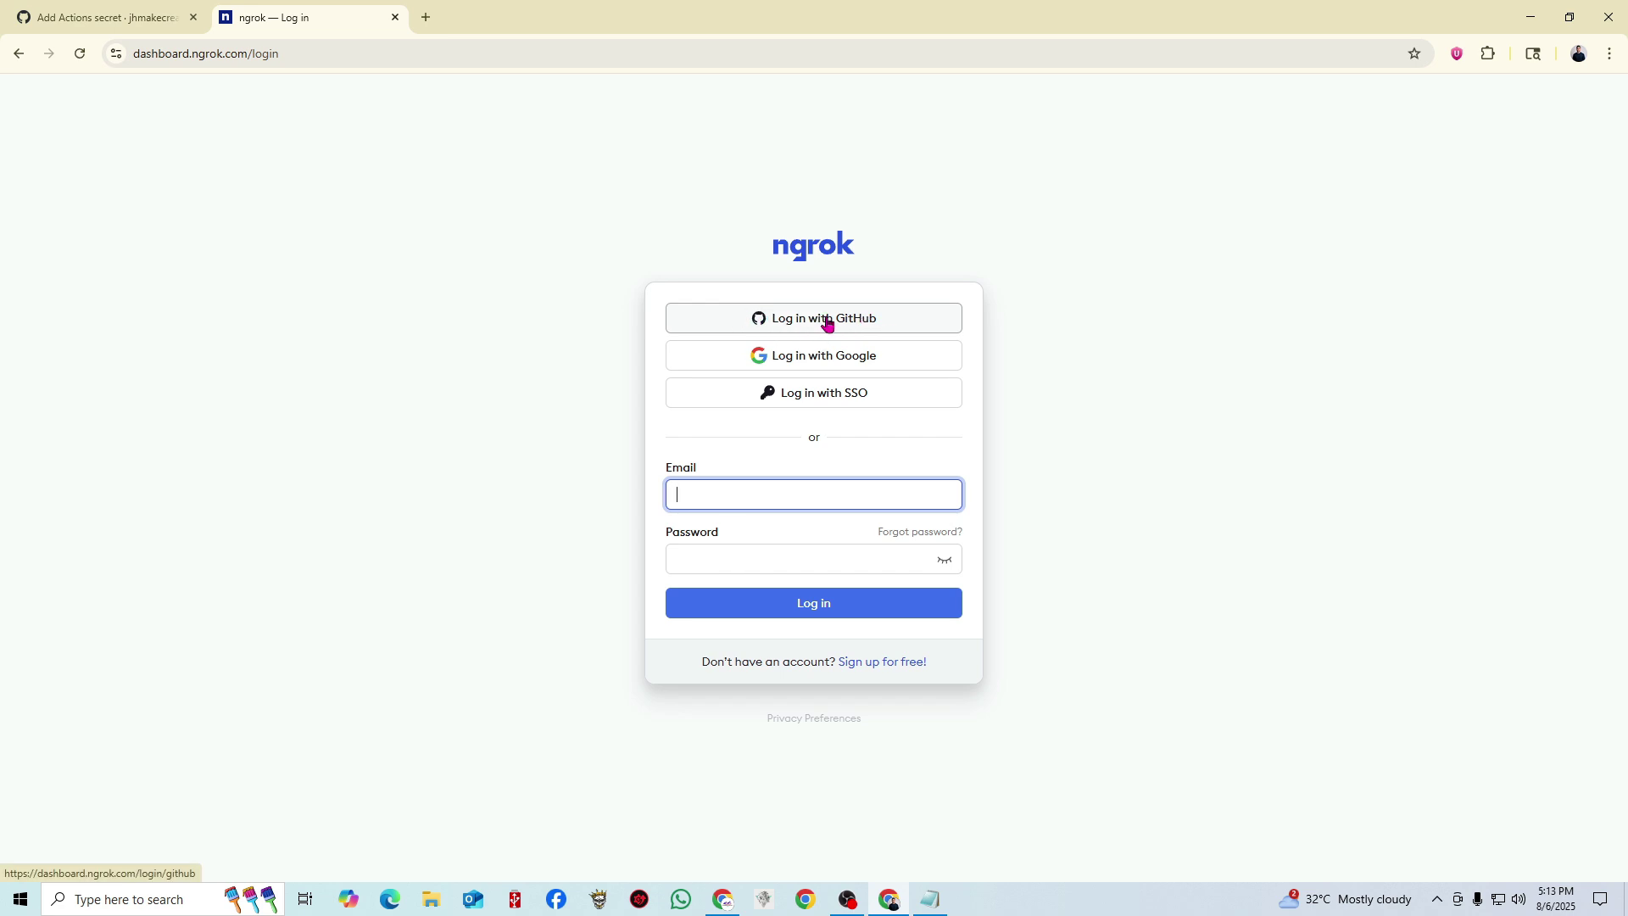
Sign up for ngrok through GitHub, authorizing ngrok.com, accepting the terms of service and creating the account.
click(827, 320)
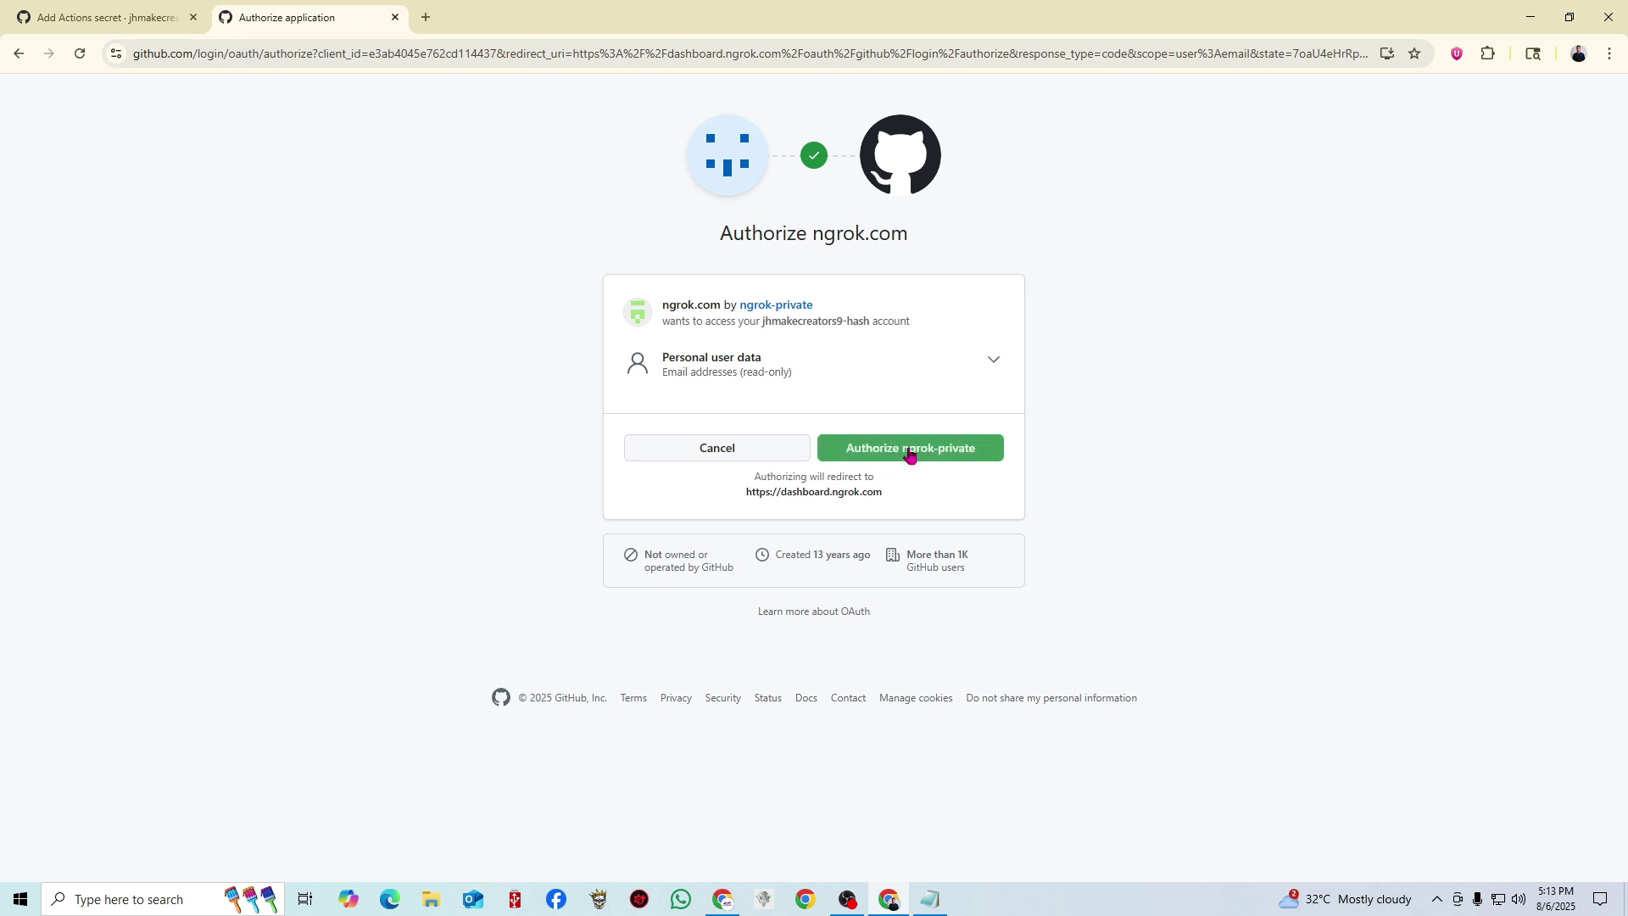
click(907, 450)
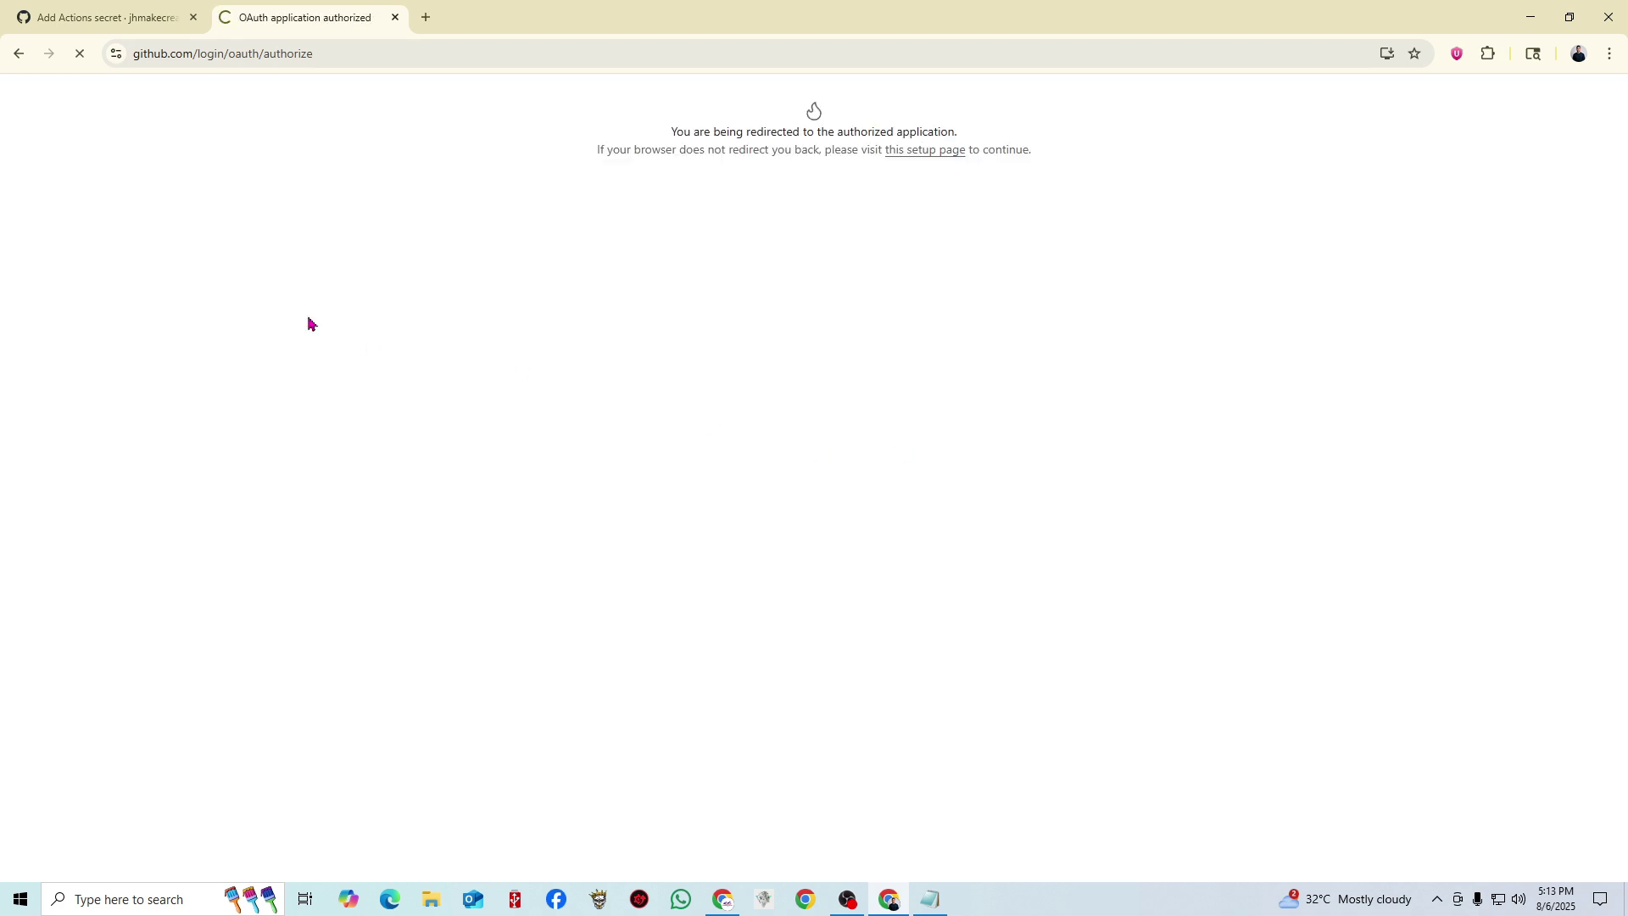
click(697, 335)
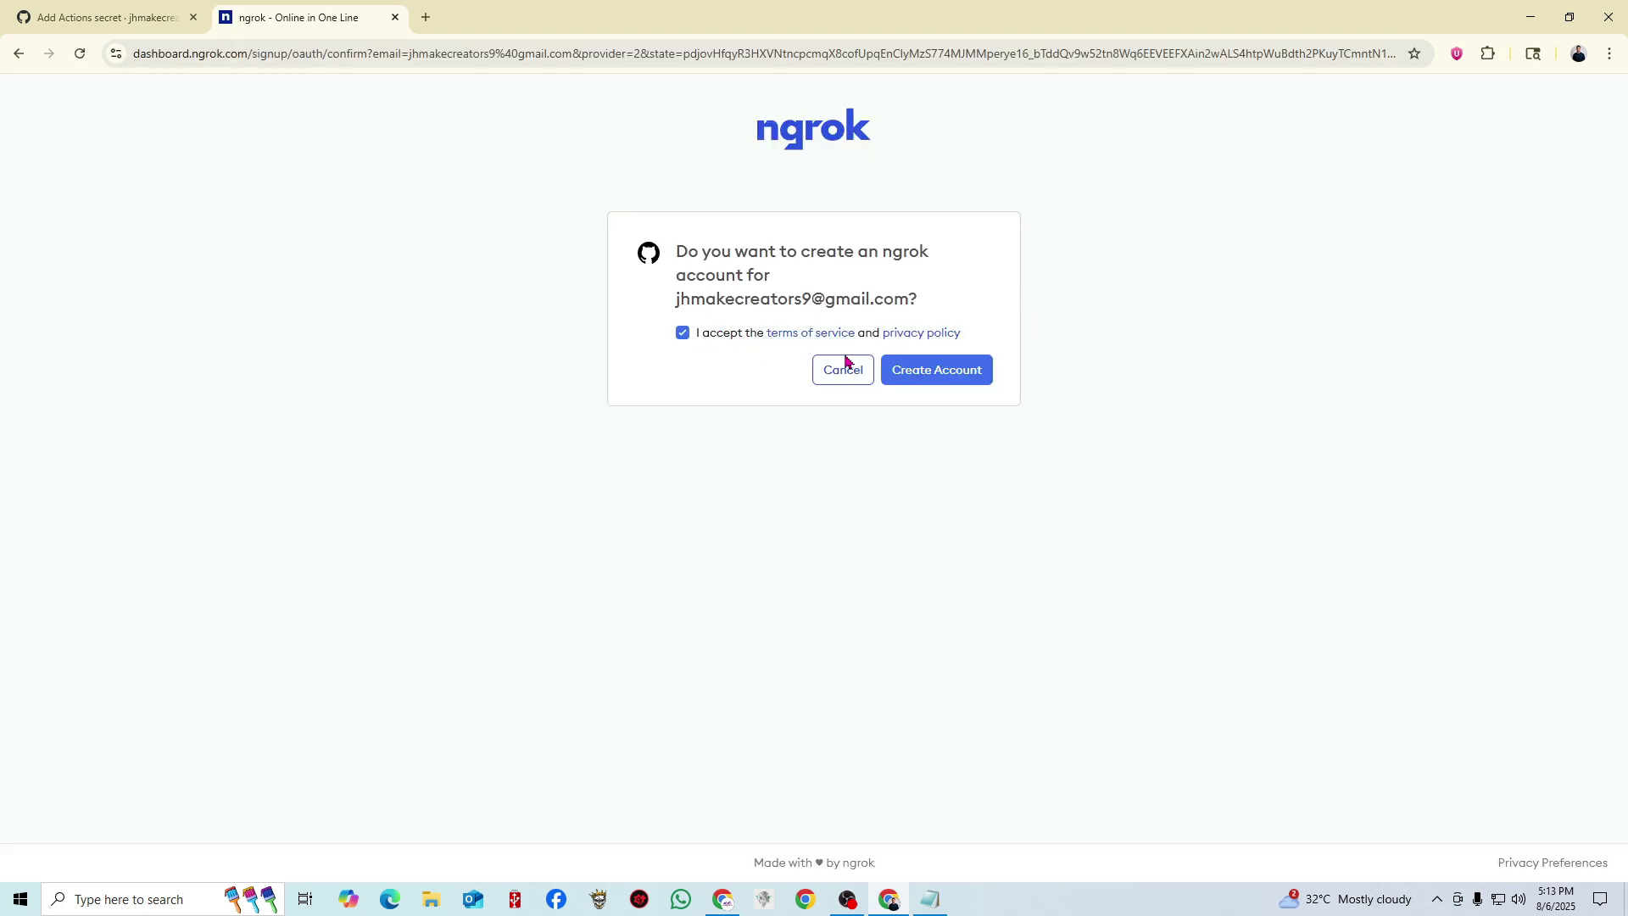
click(941, 370)
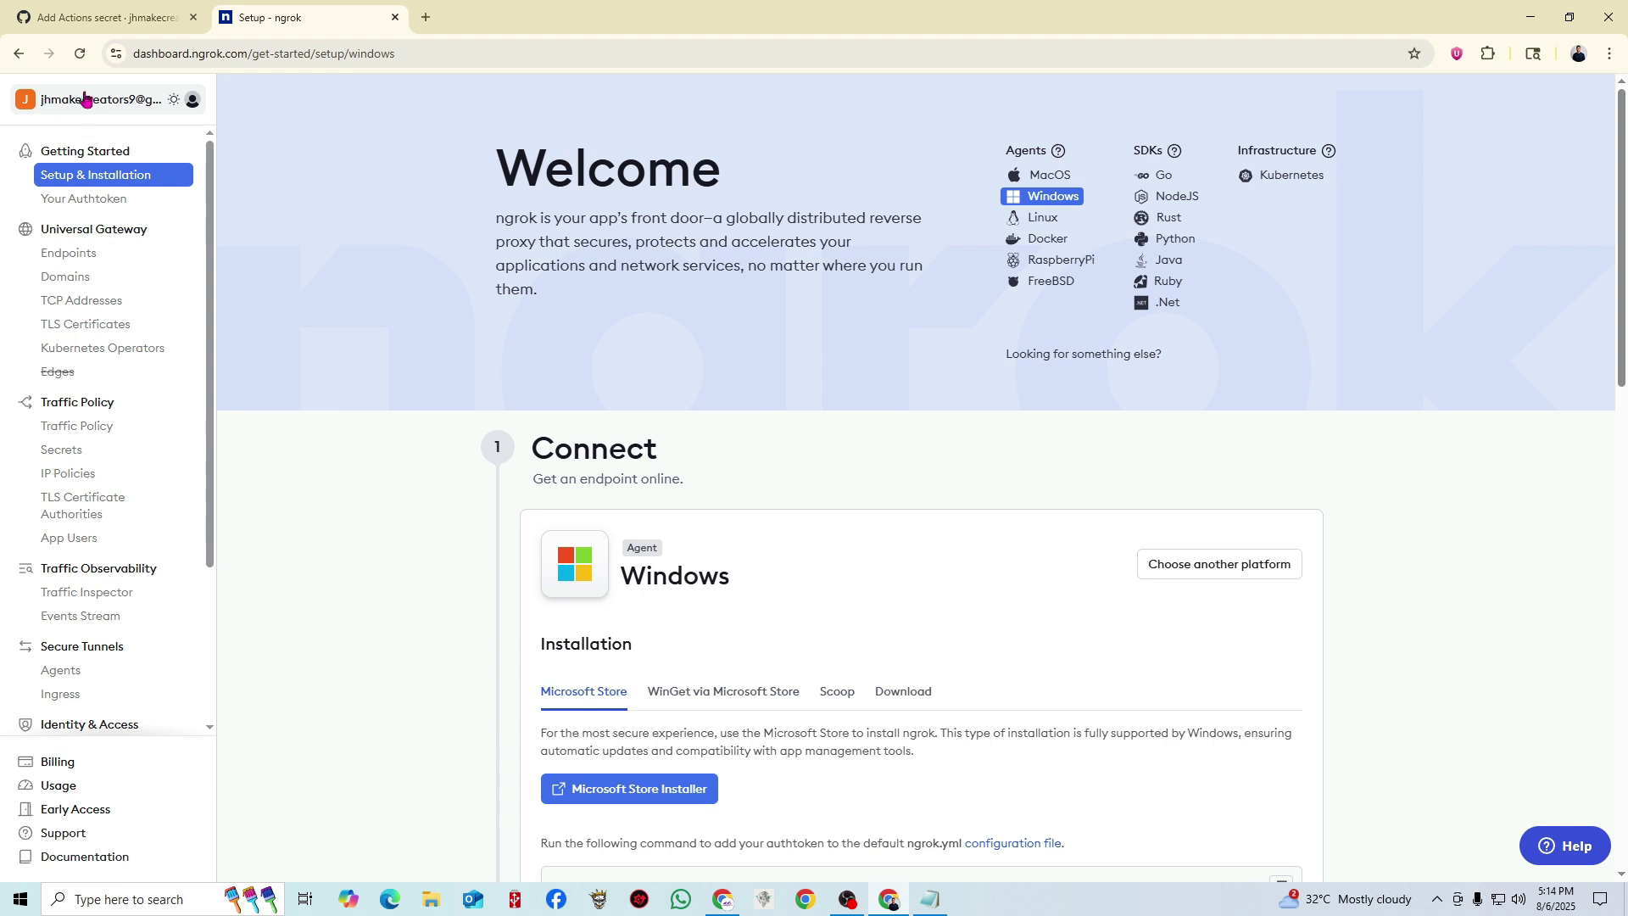
click(85, 17)
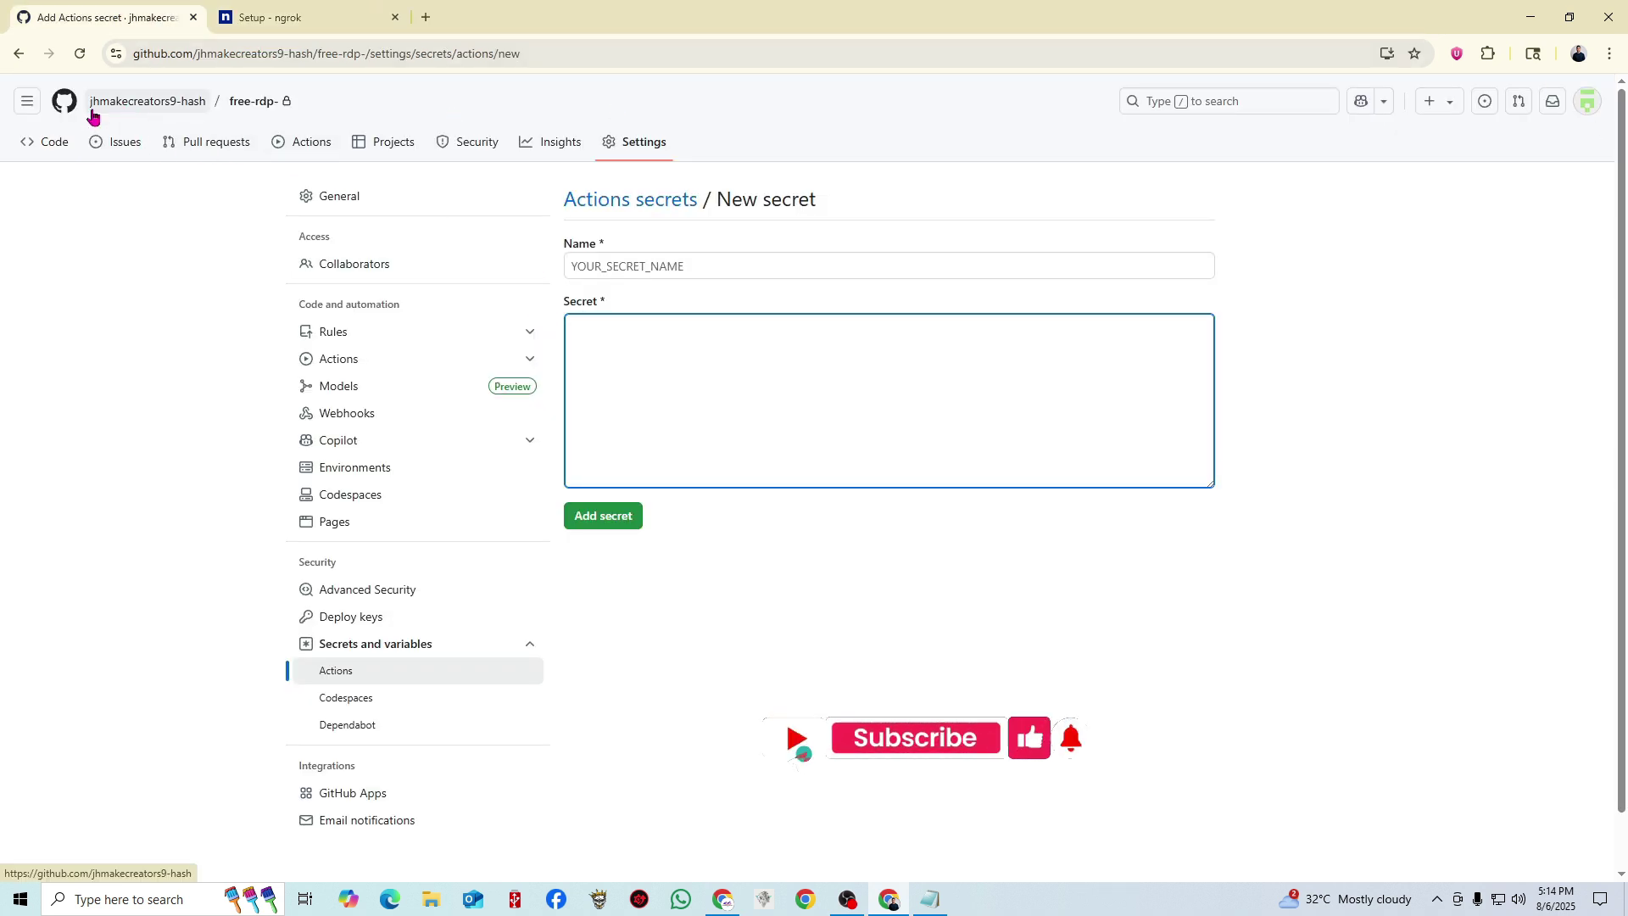
mouse_move(106, 107)
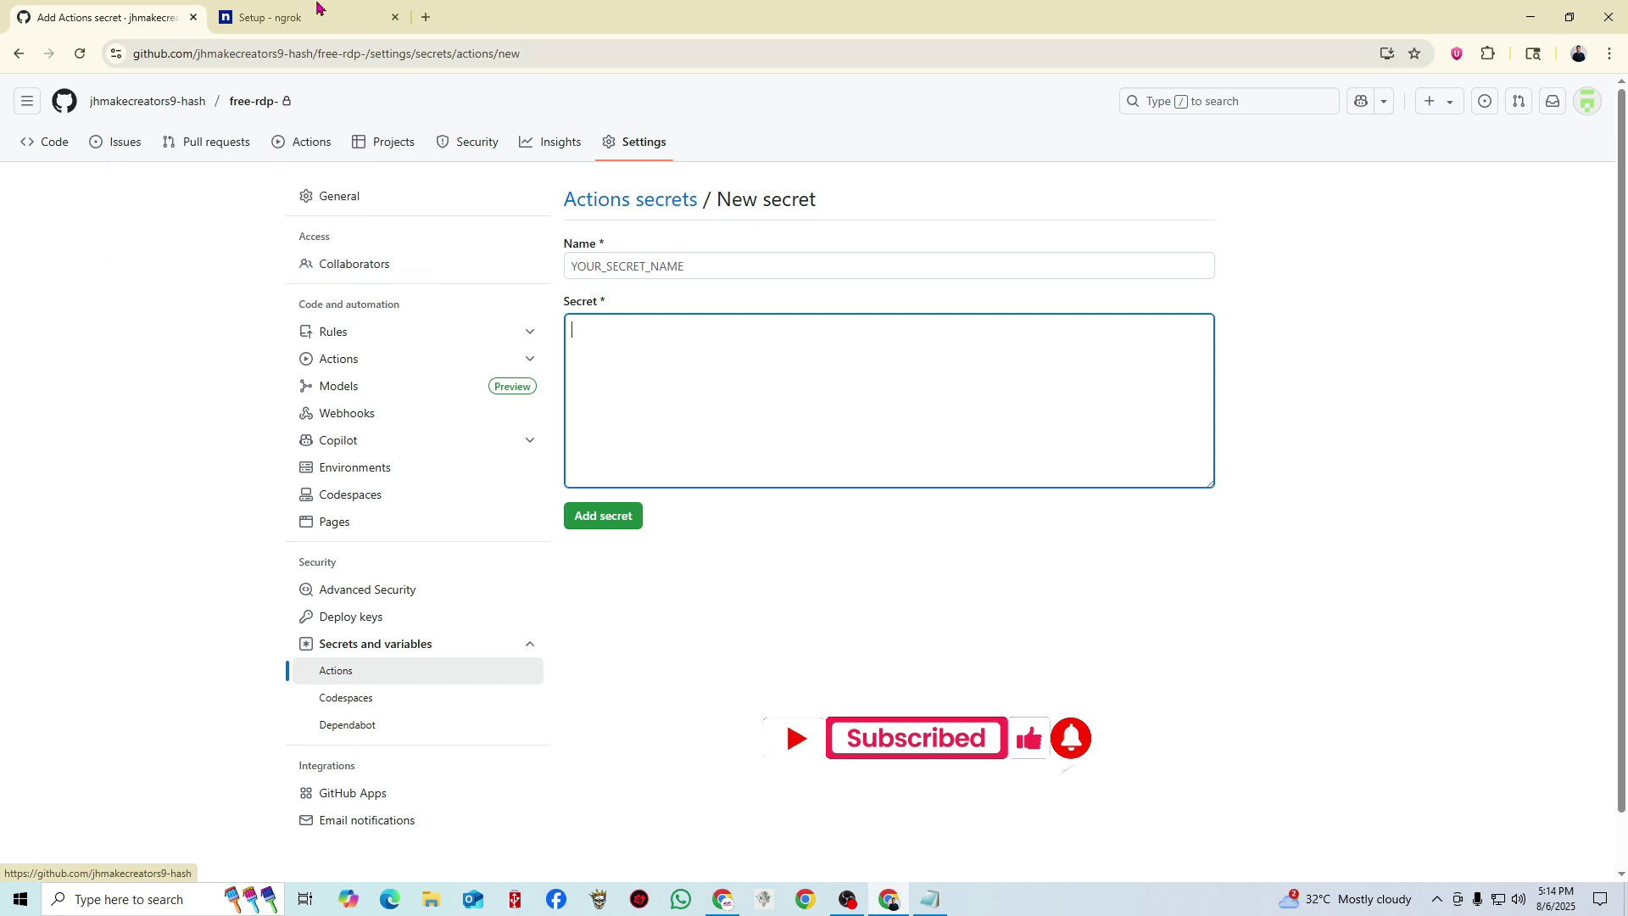
key(ctrl+Tab)
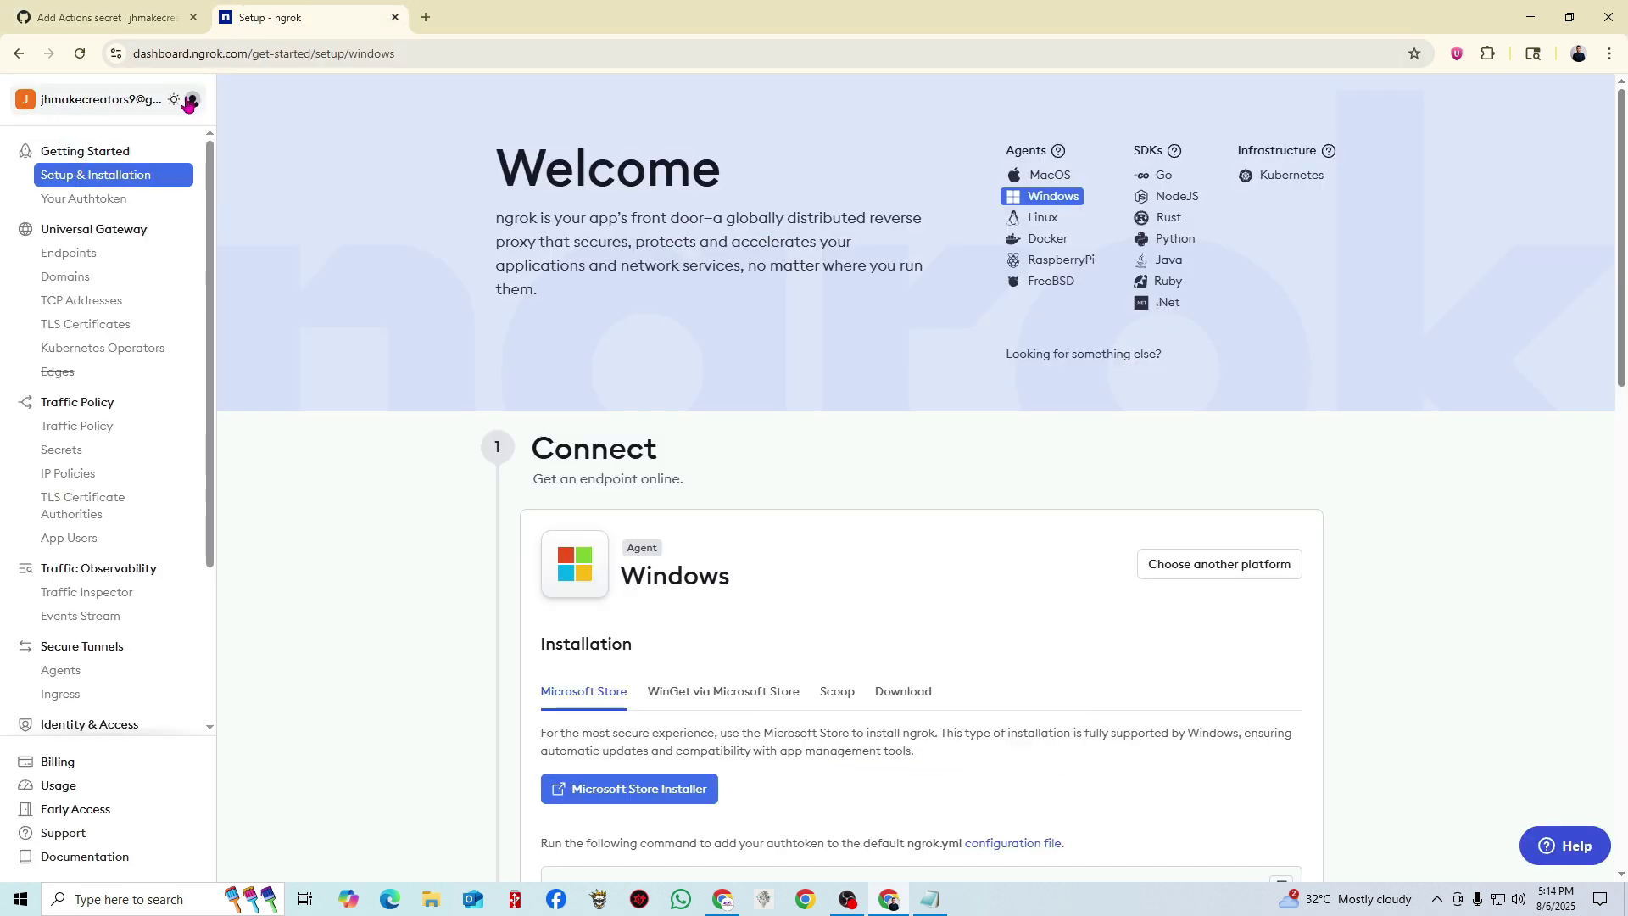
key(ctrl+Tab)
key(ctrl+Tab)
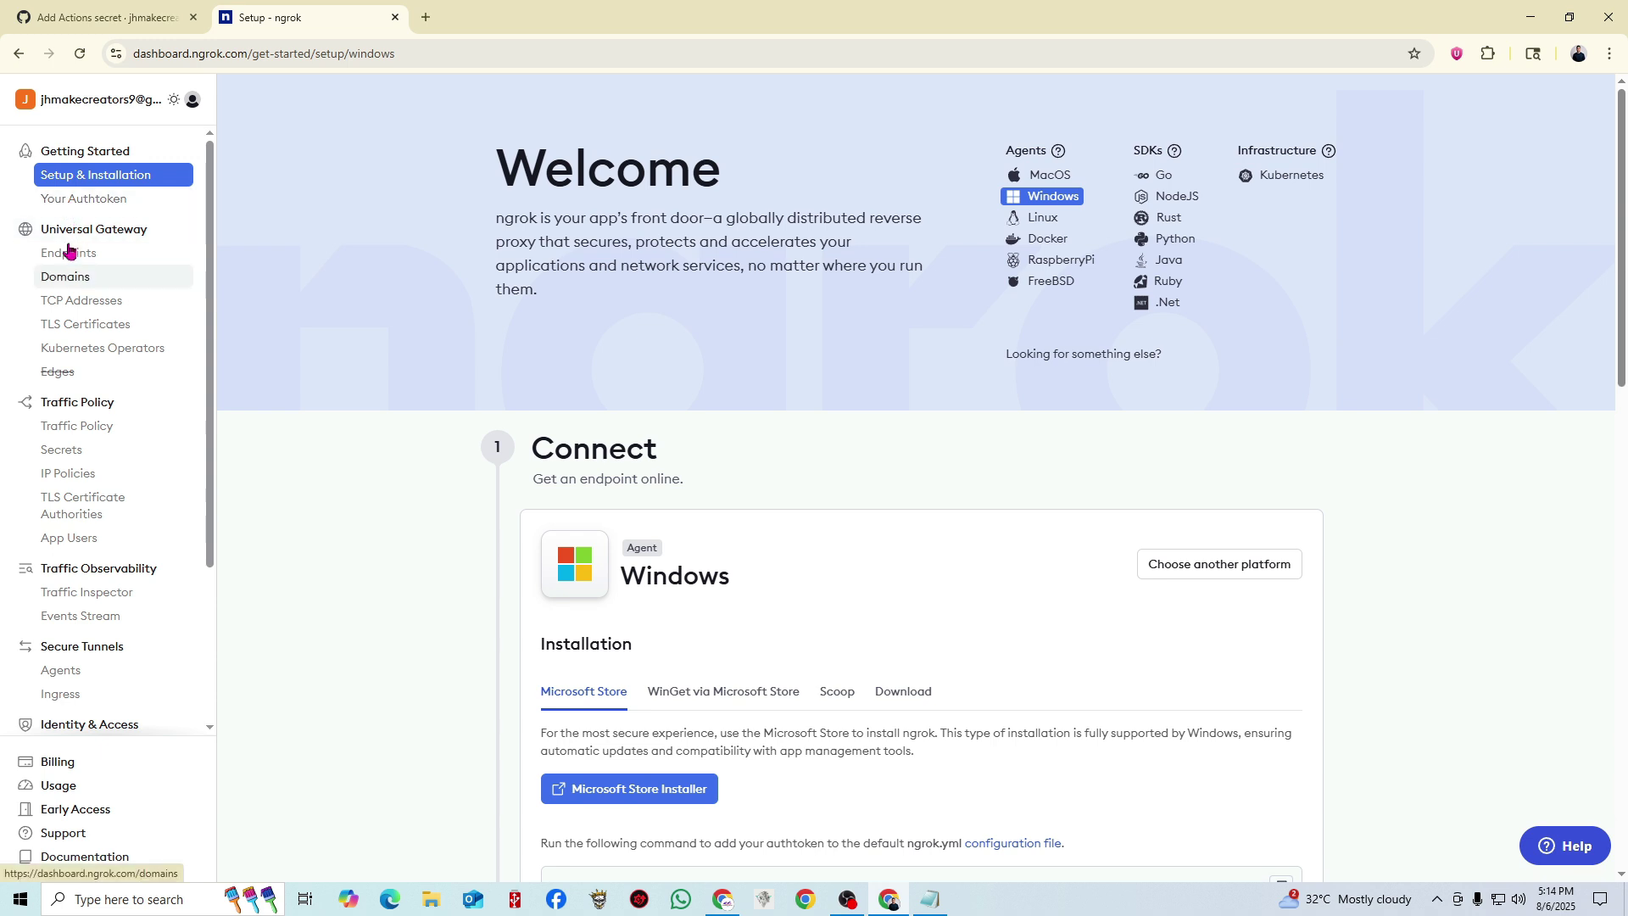
Open the ngrok account's authtoken page, reveal the authtoken and copy it to the clipboard.
click(83, 206)
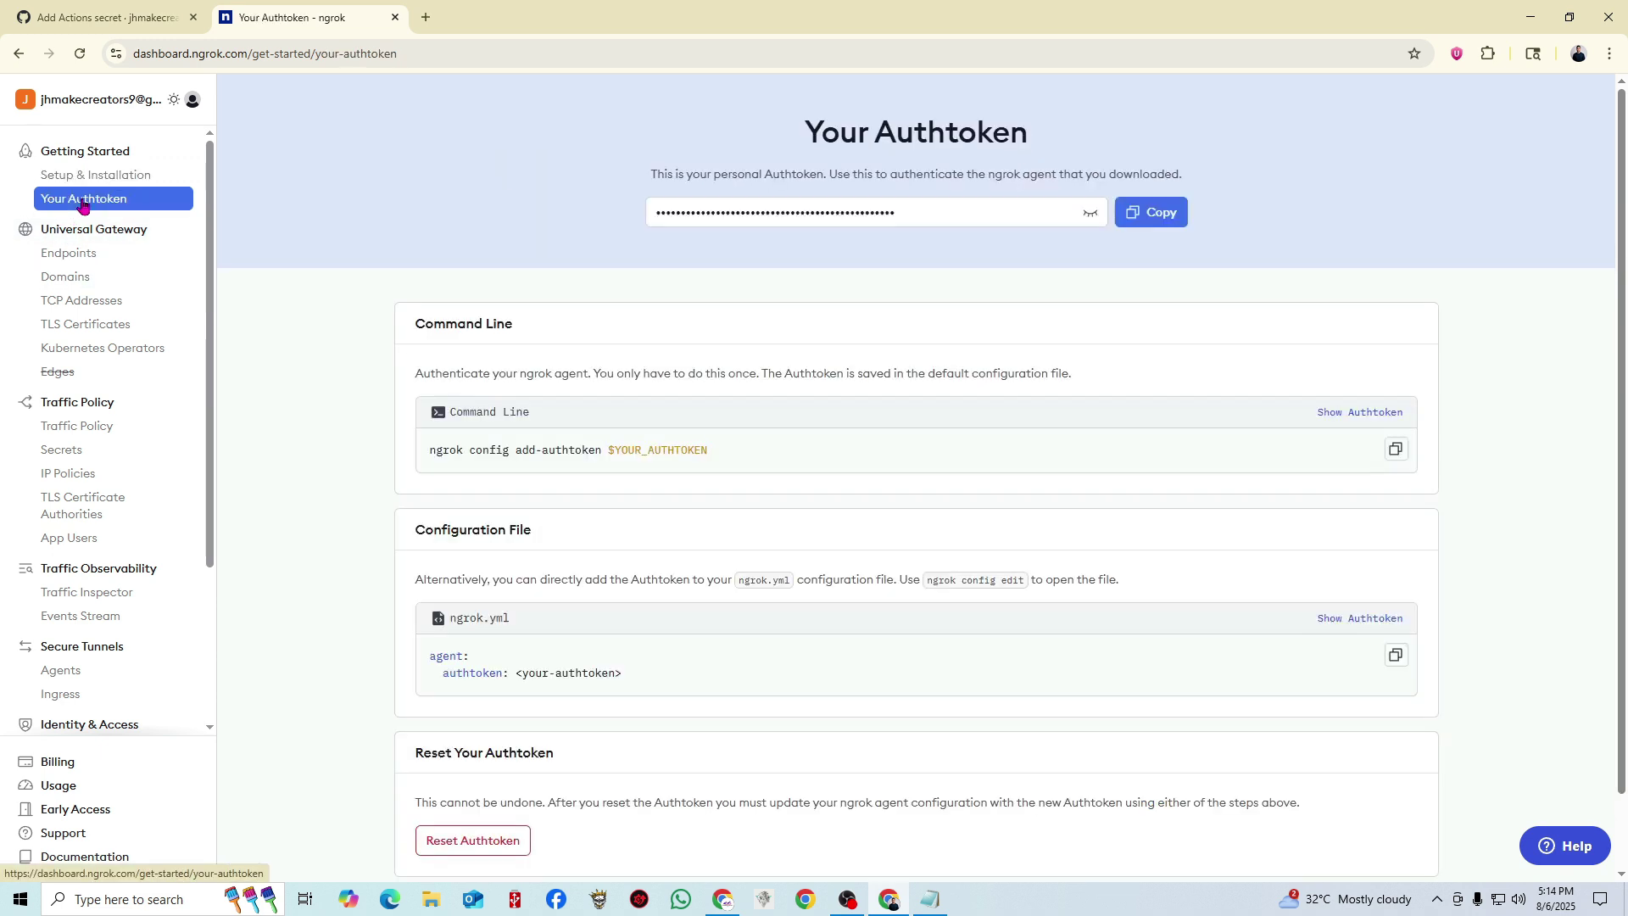
click(1090, 213)
drag(1008, 214, 656, 214)
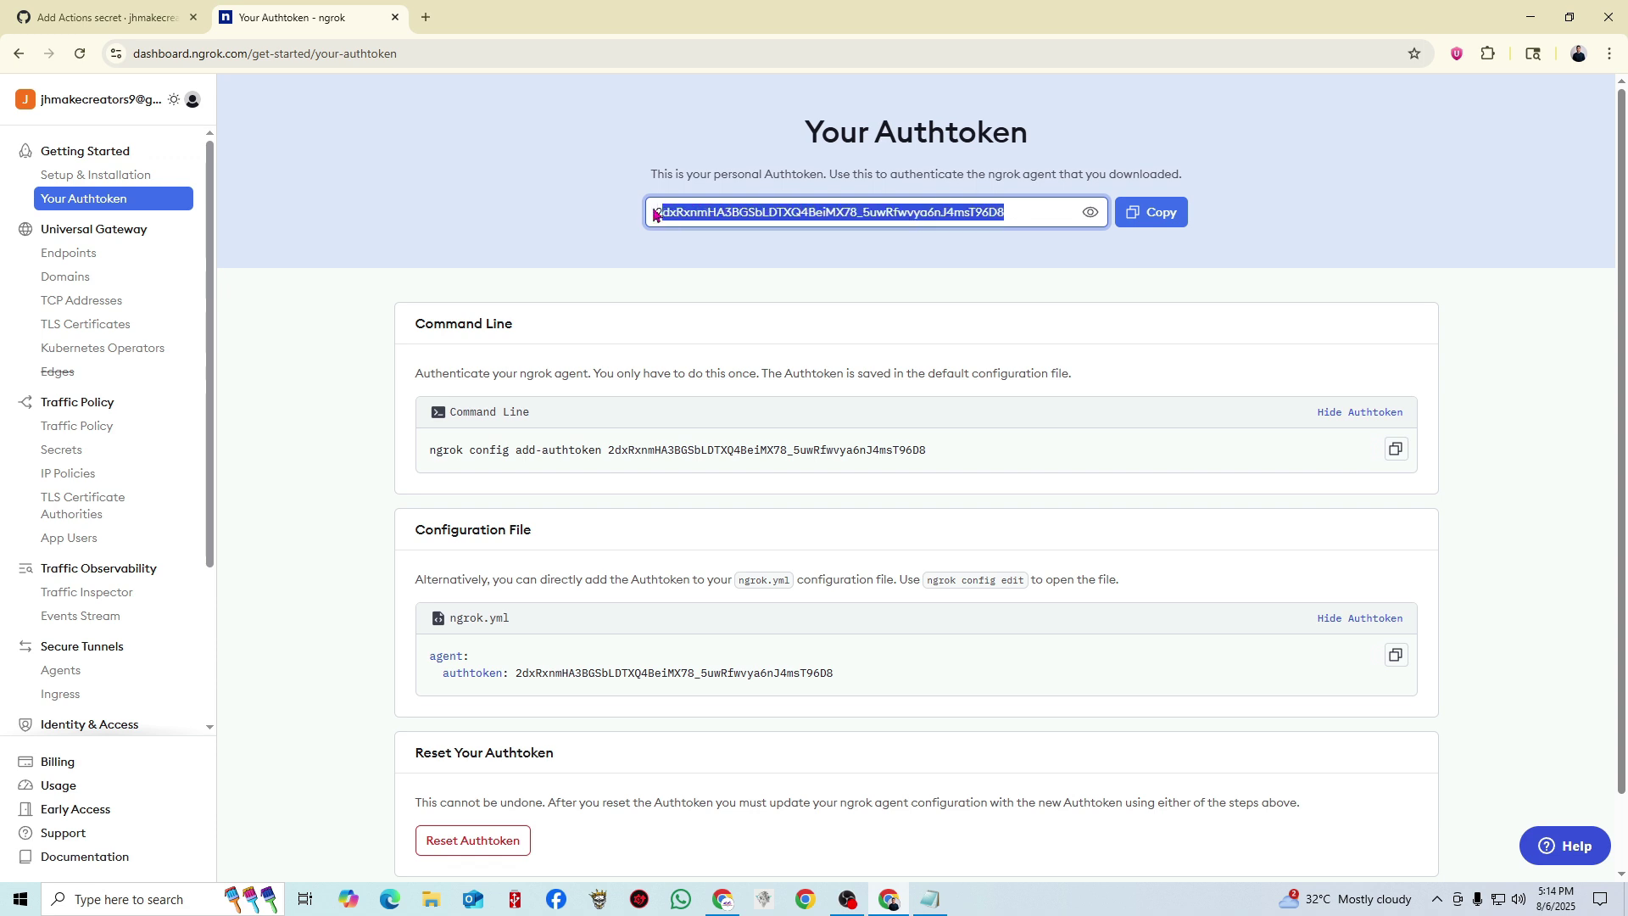
click(1054, 220)
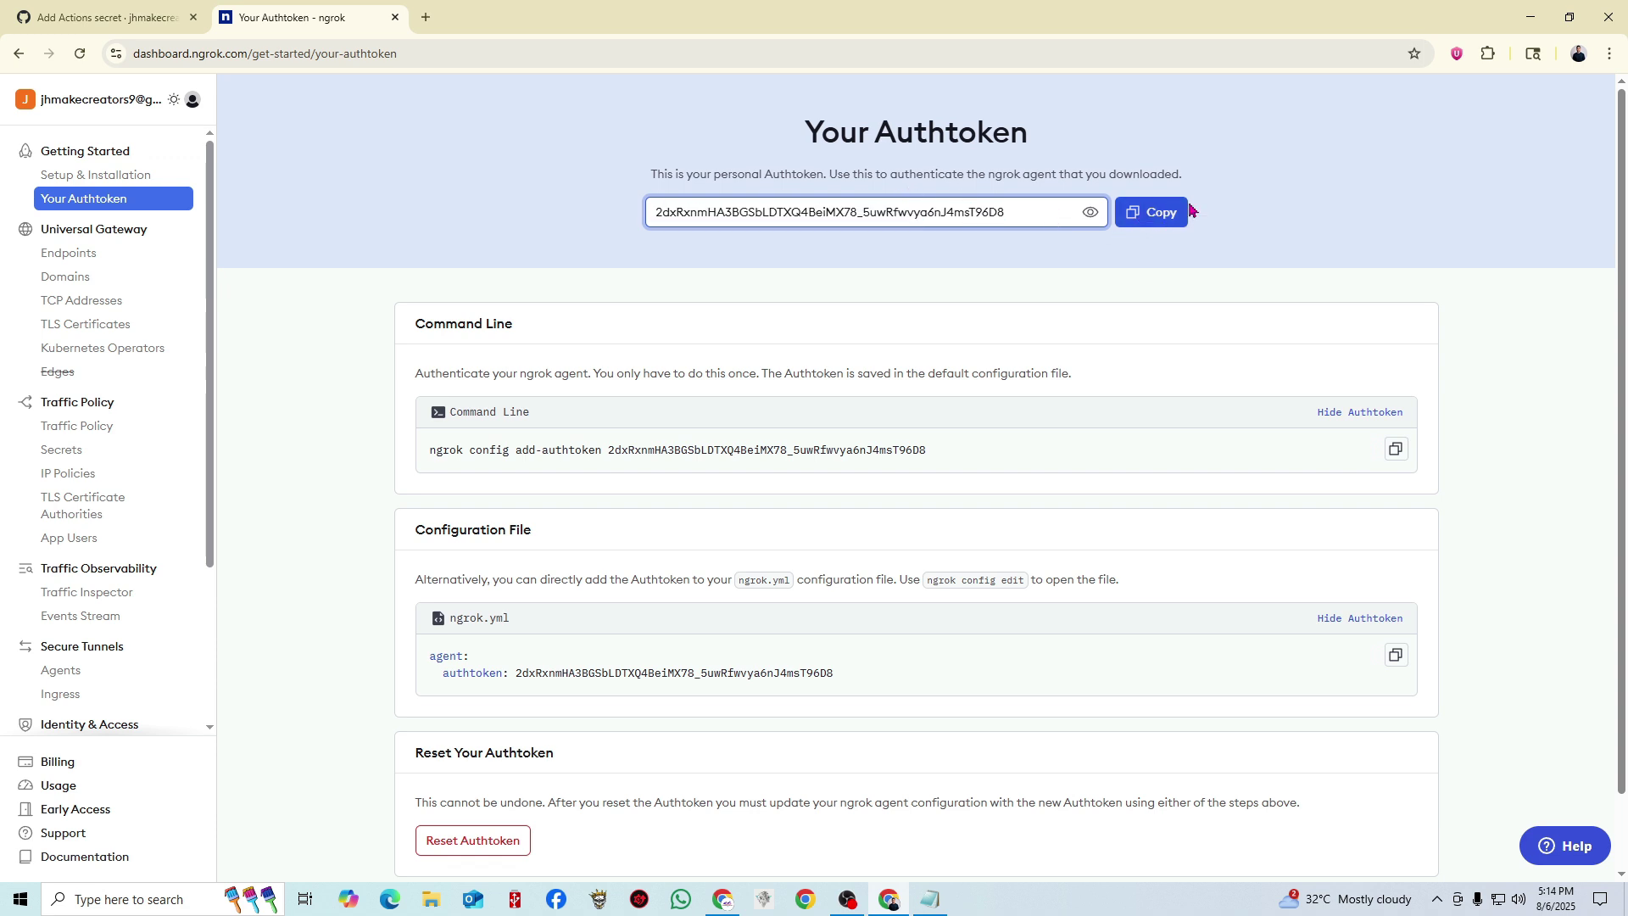
click(1155, 222)
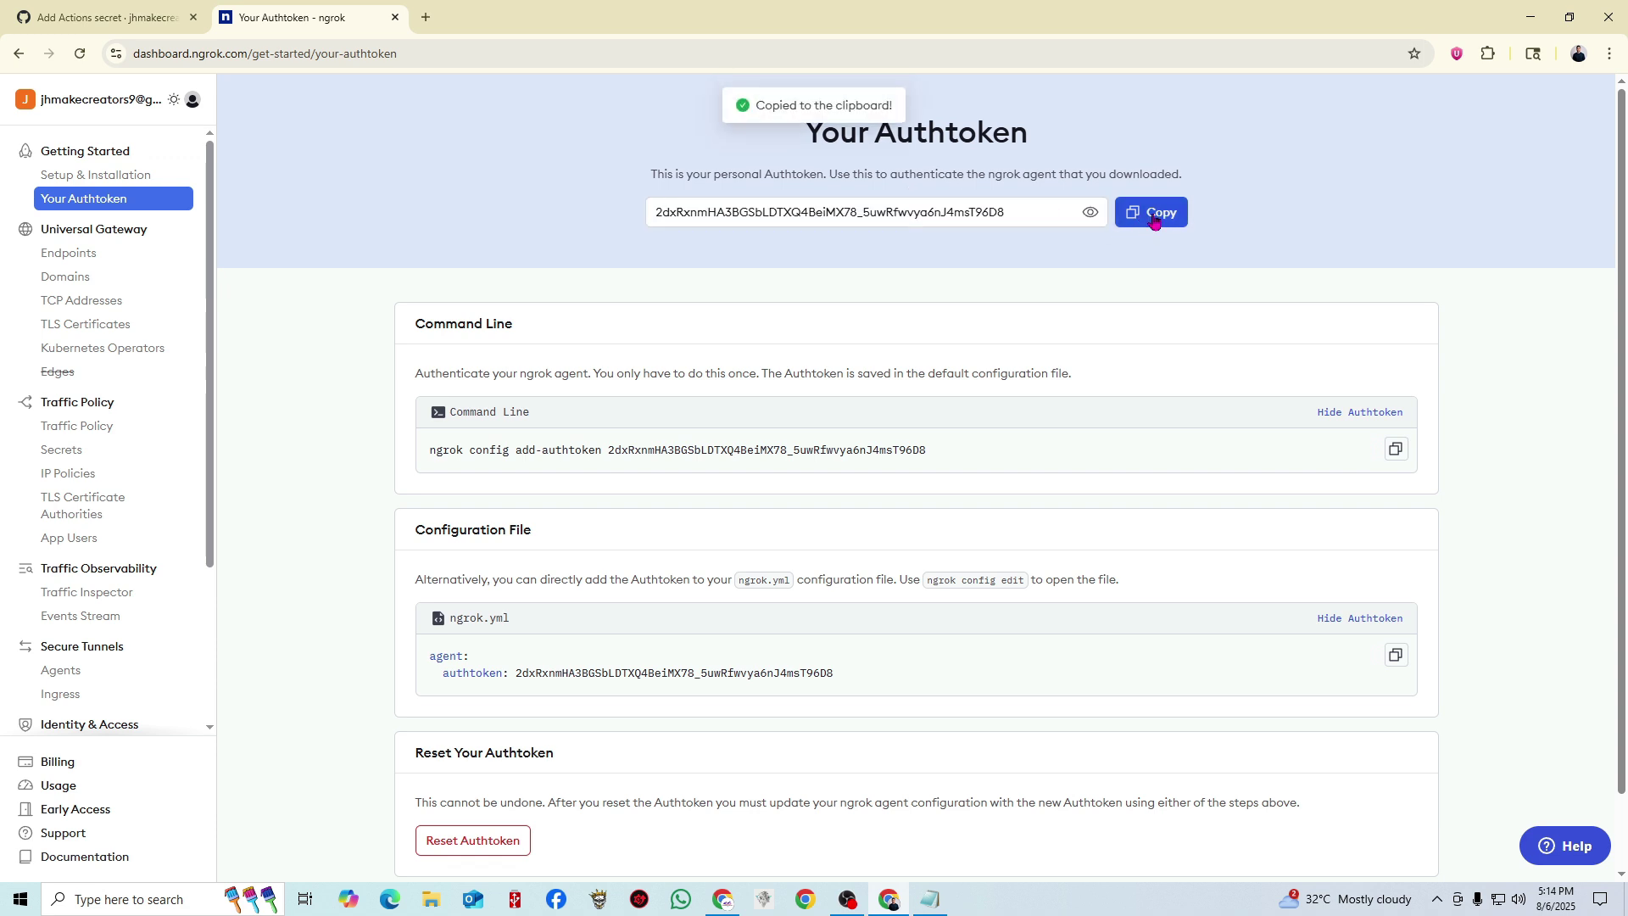
click(1155, 222)
Switch to GitHub, paste the ngrok authtoken as the secret's value, name it NGROK_AUTH_TOKEN and add the secret.
click(110, 17)
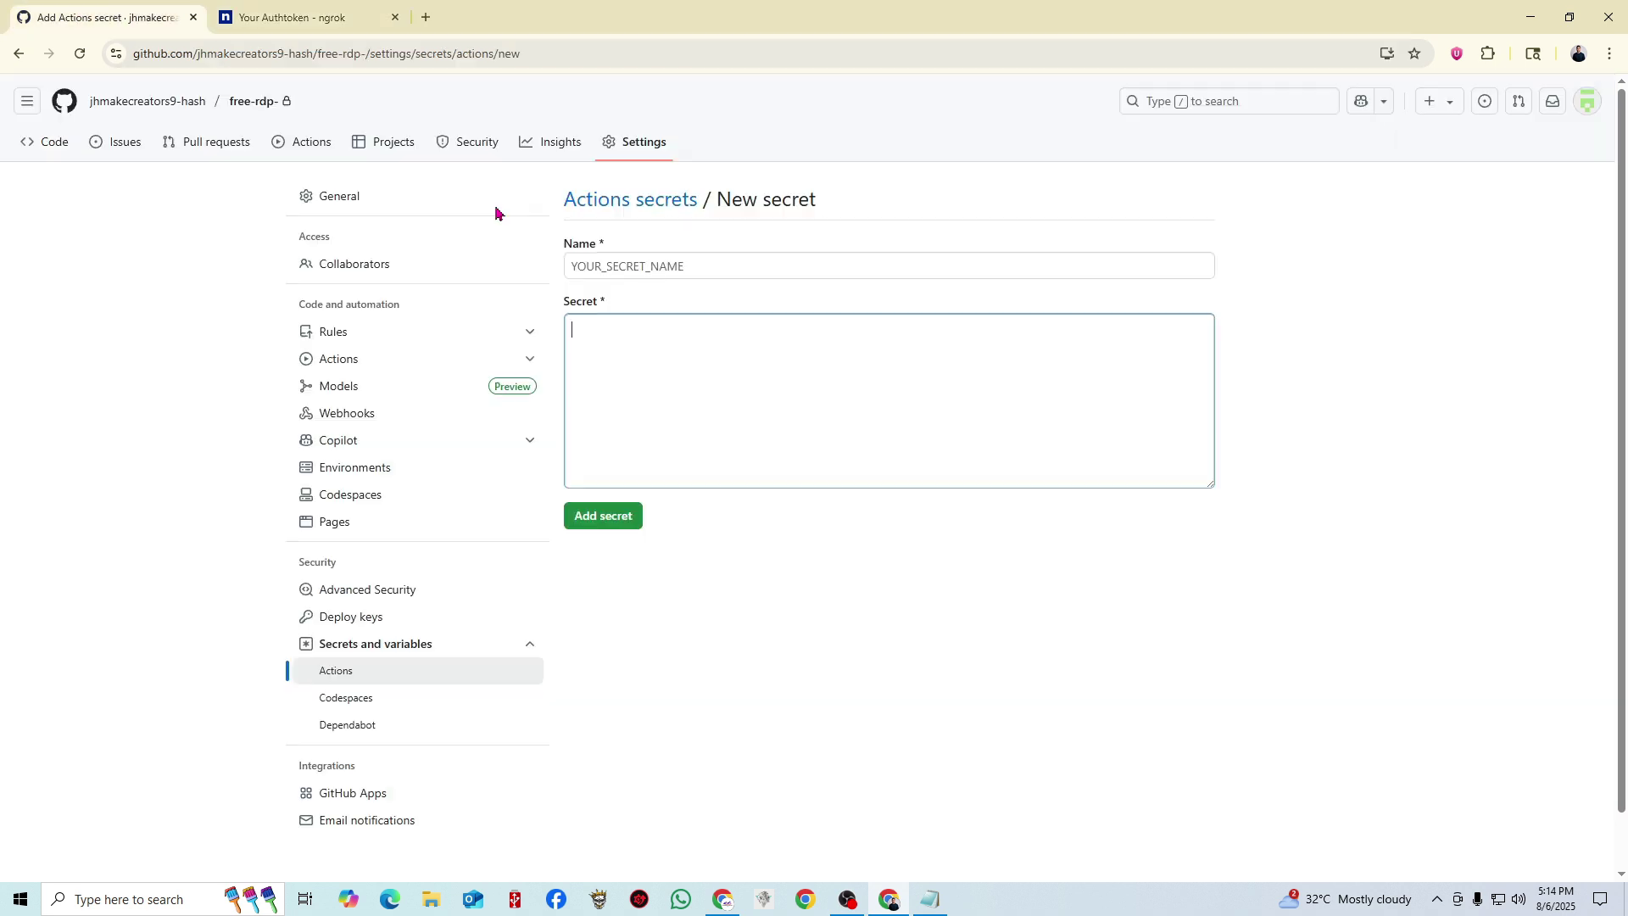
click(688, 449)
key(ctrl+v)
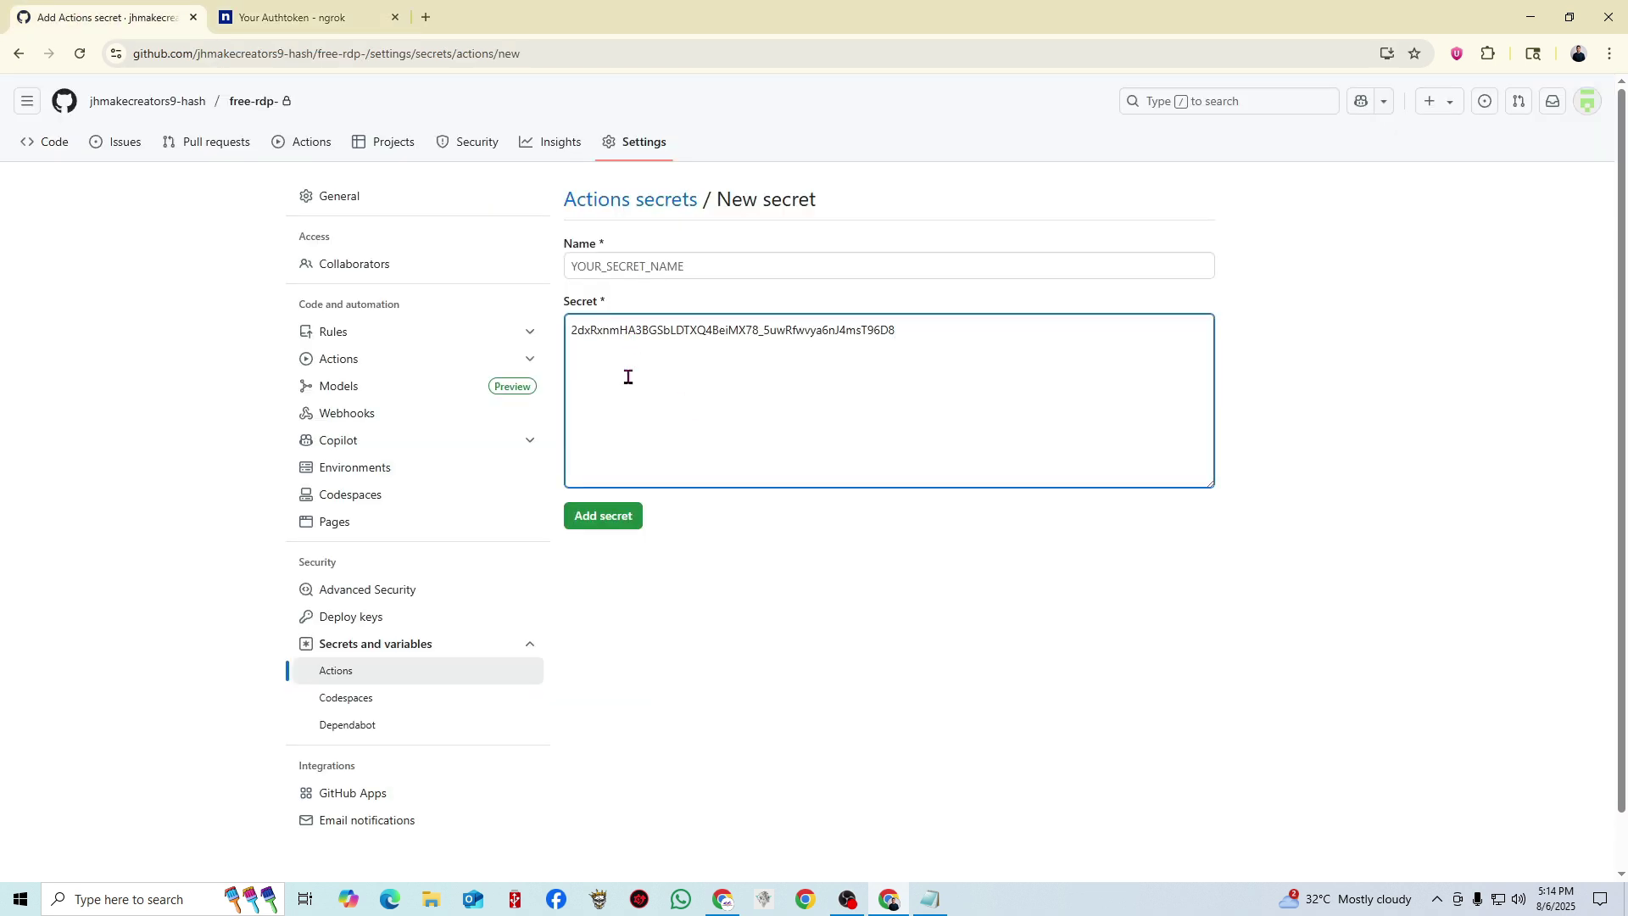
click(691, 267)
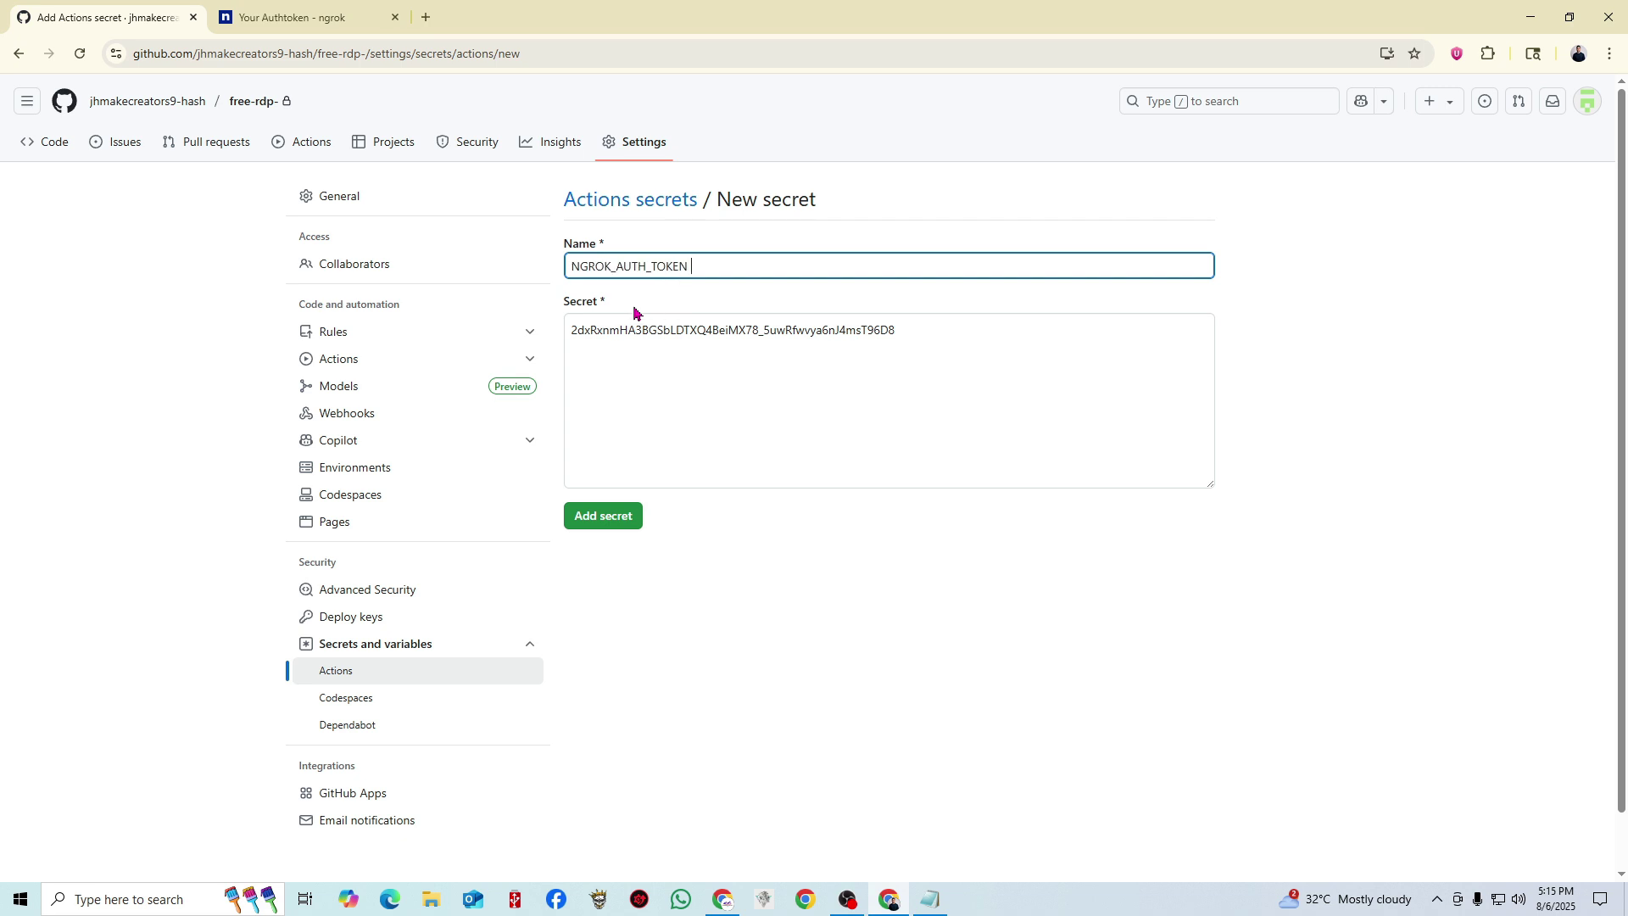
click(594, 518)
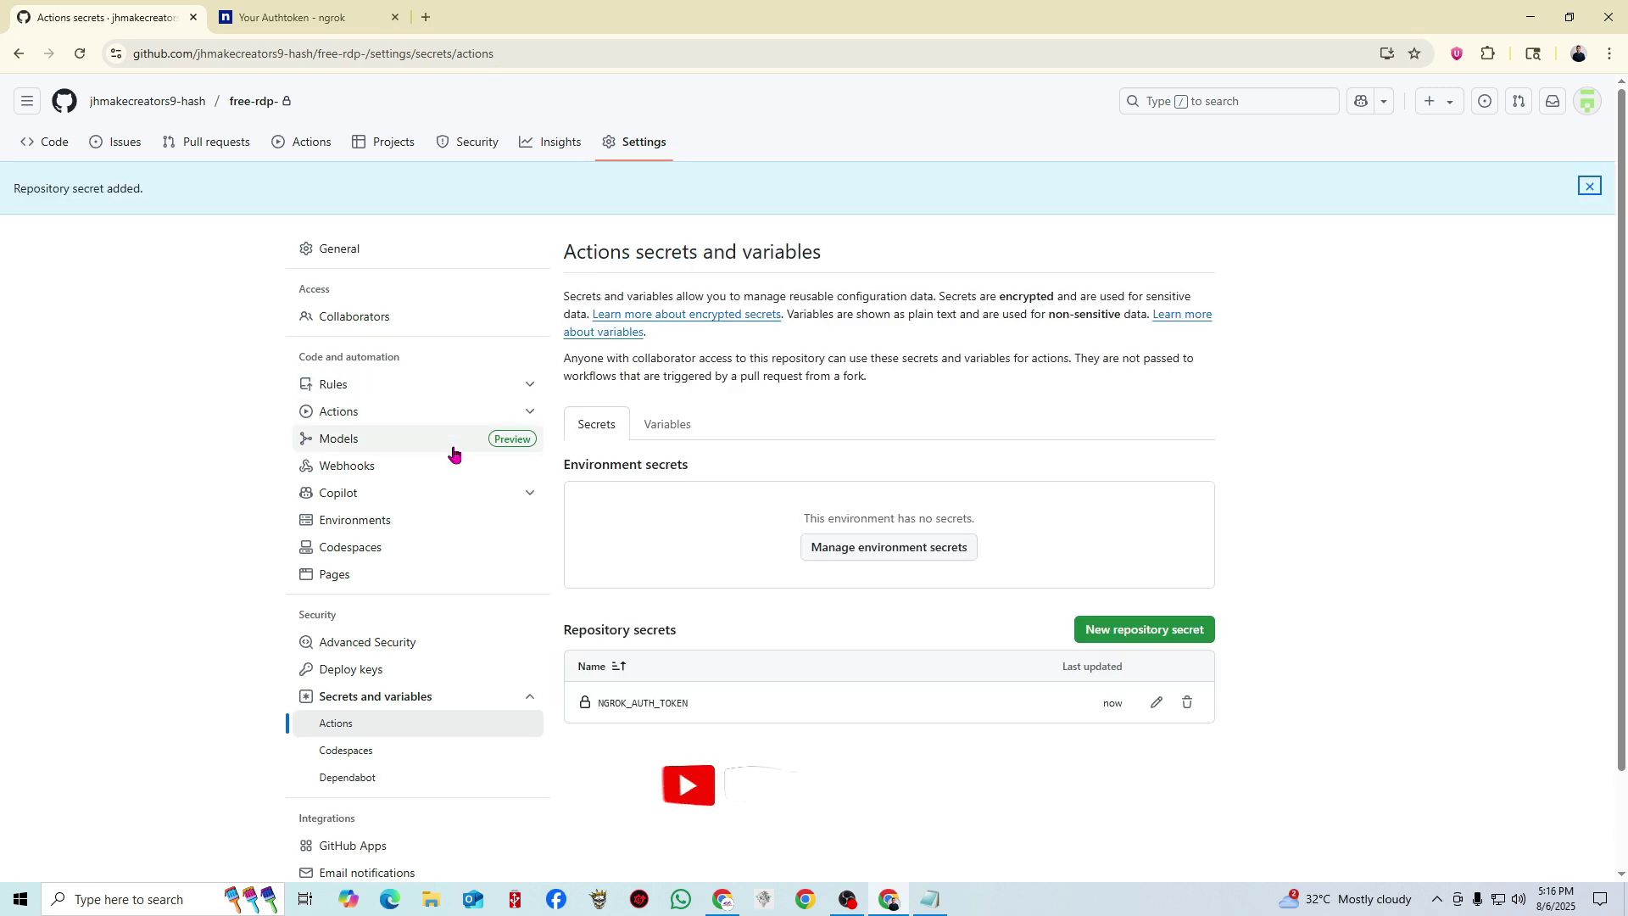
drag(15, 187, 156, 188)
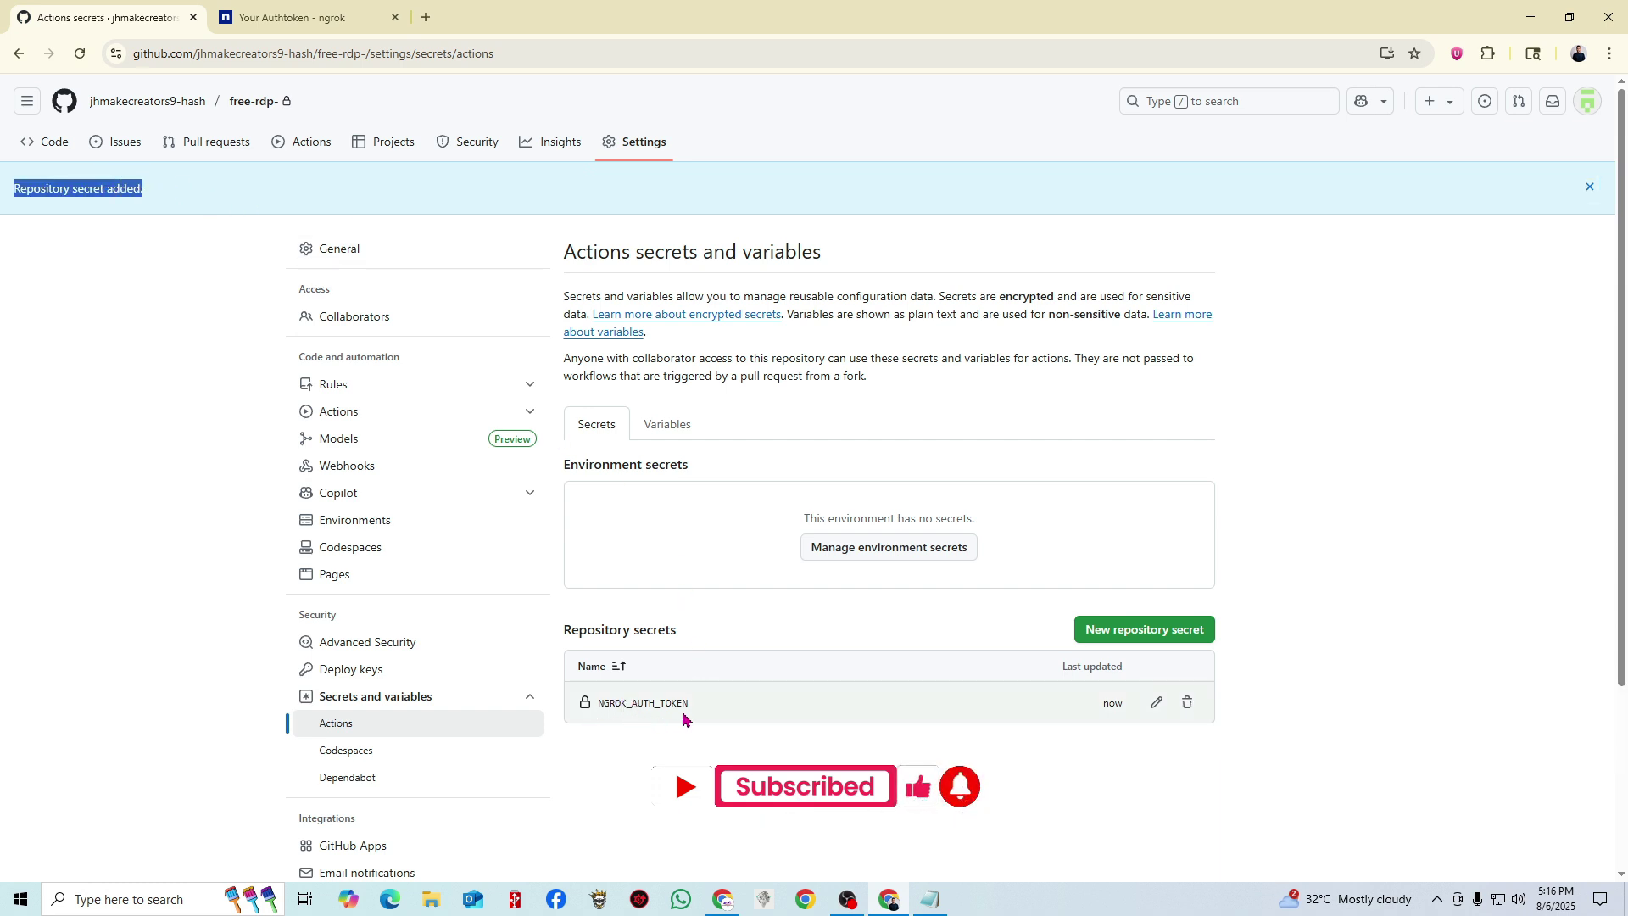
drag(695, 708, 595, 704)
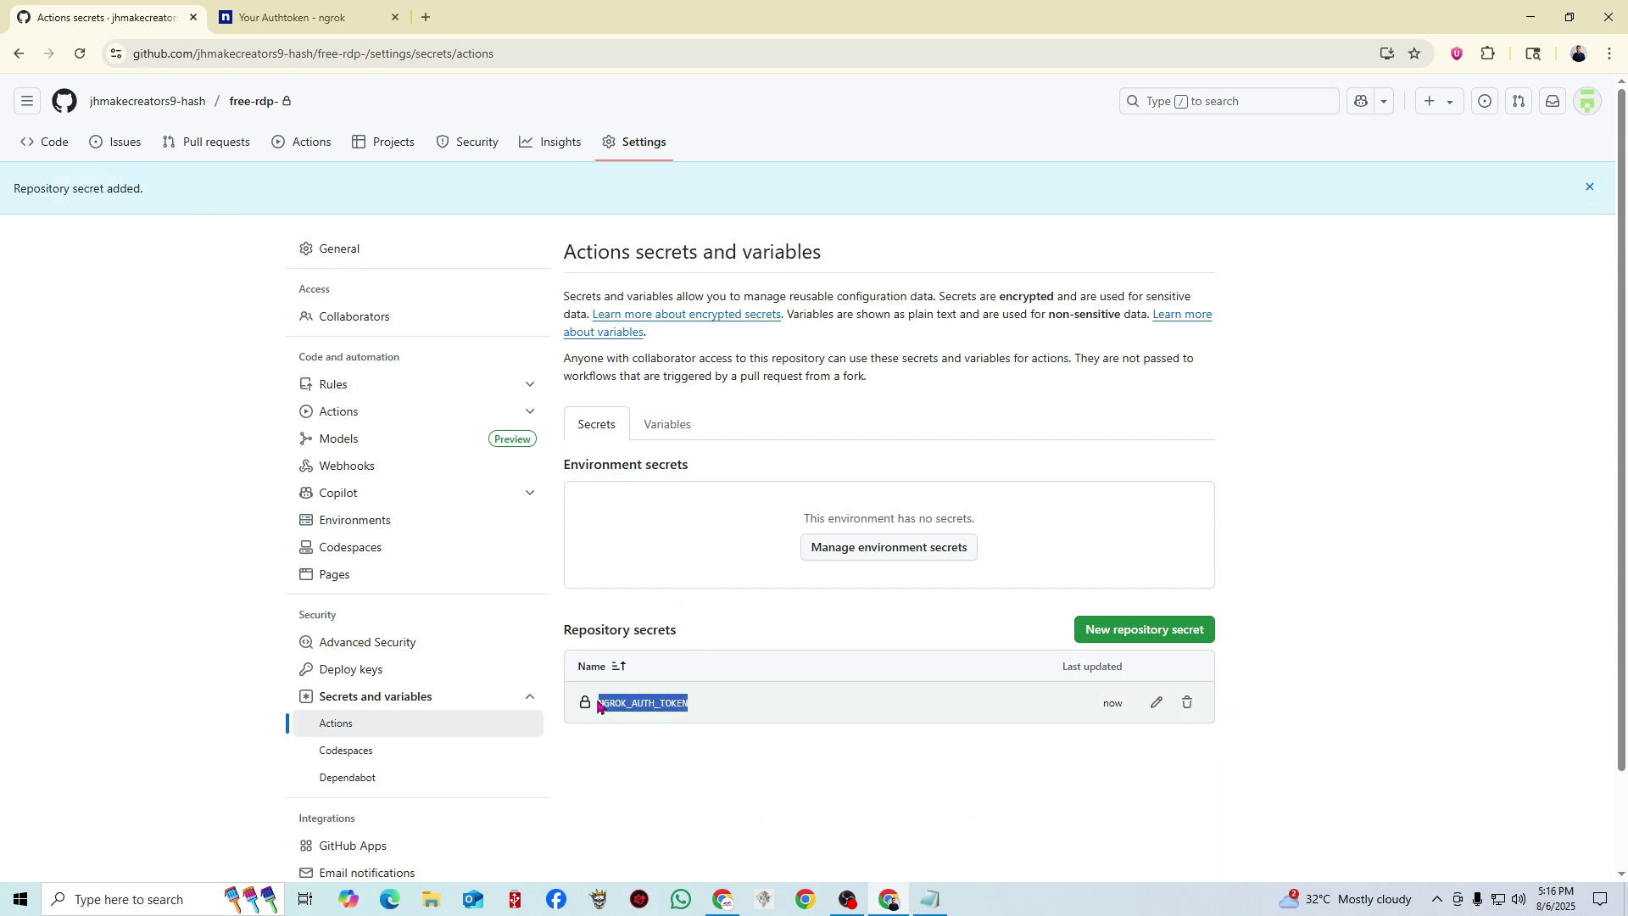
click(655, 733)
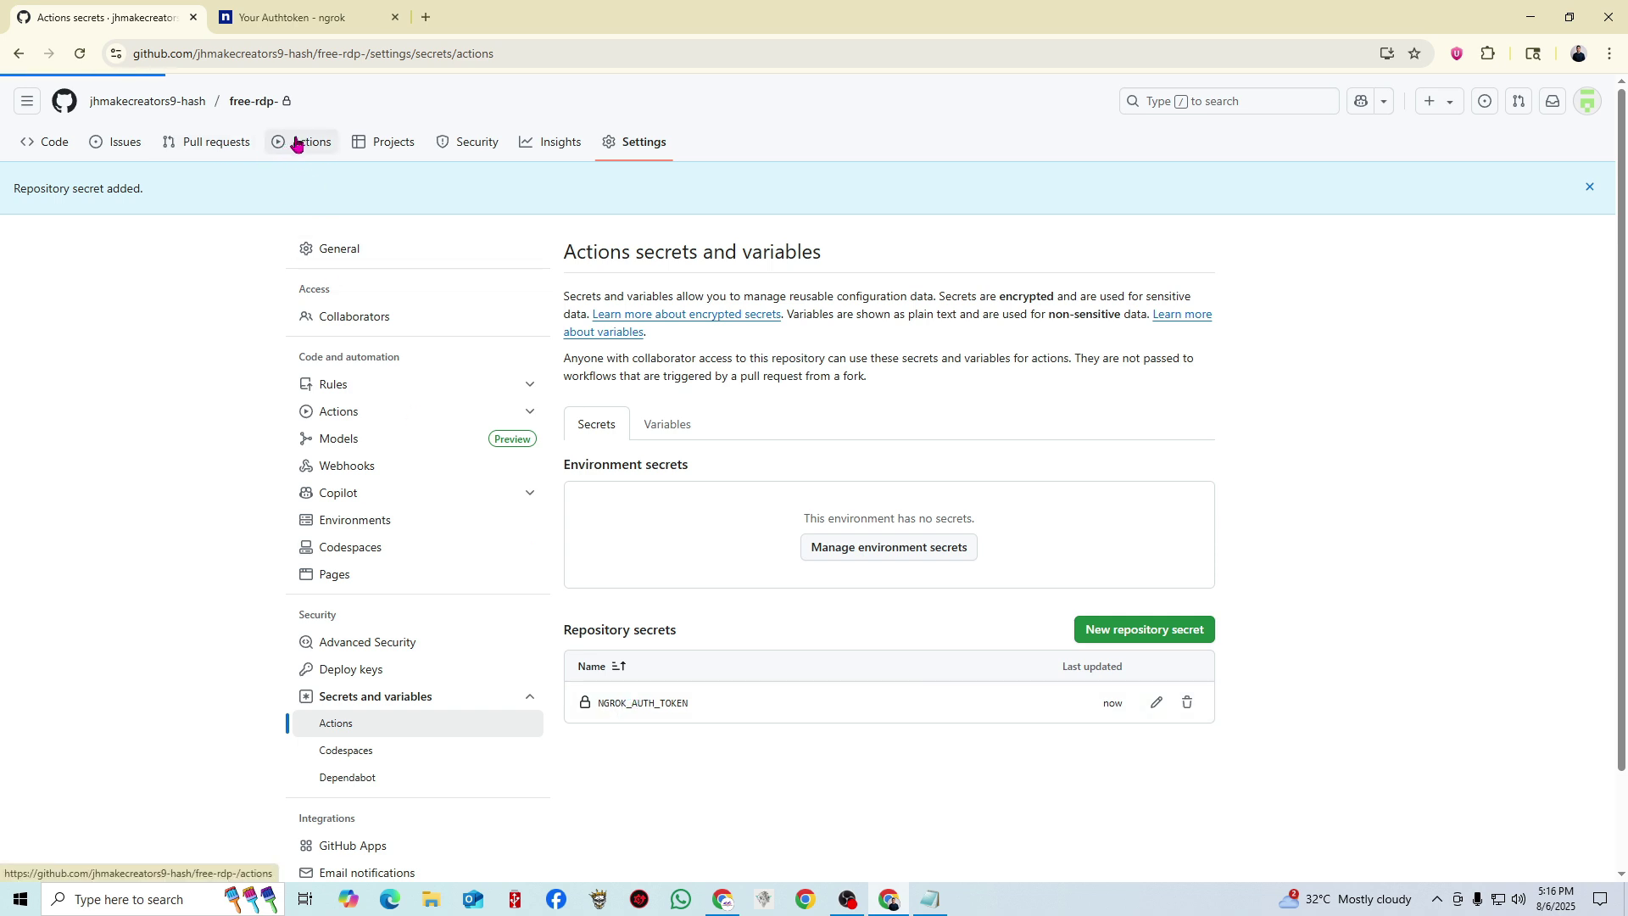
Start setting up a custom GitHub Actions workflow for the free-rdp- repository without using a template.
click(297, 145)
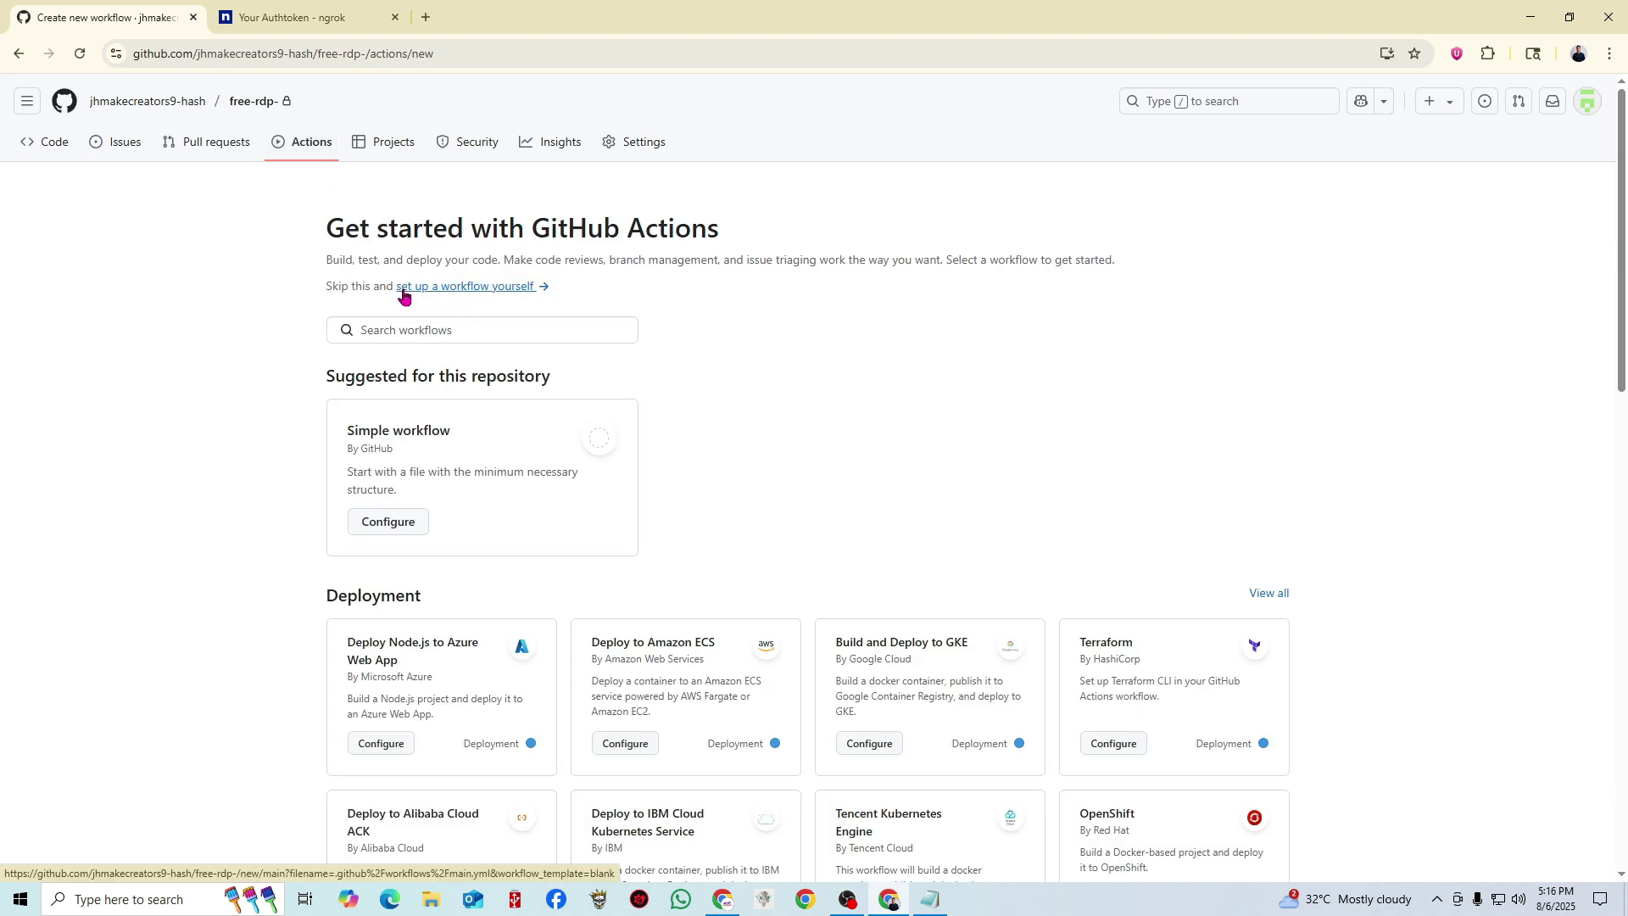
click(486, 291)
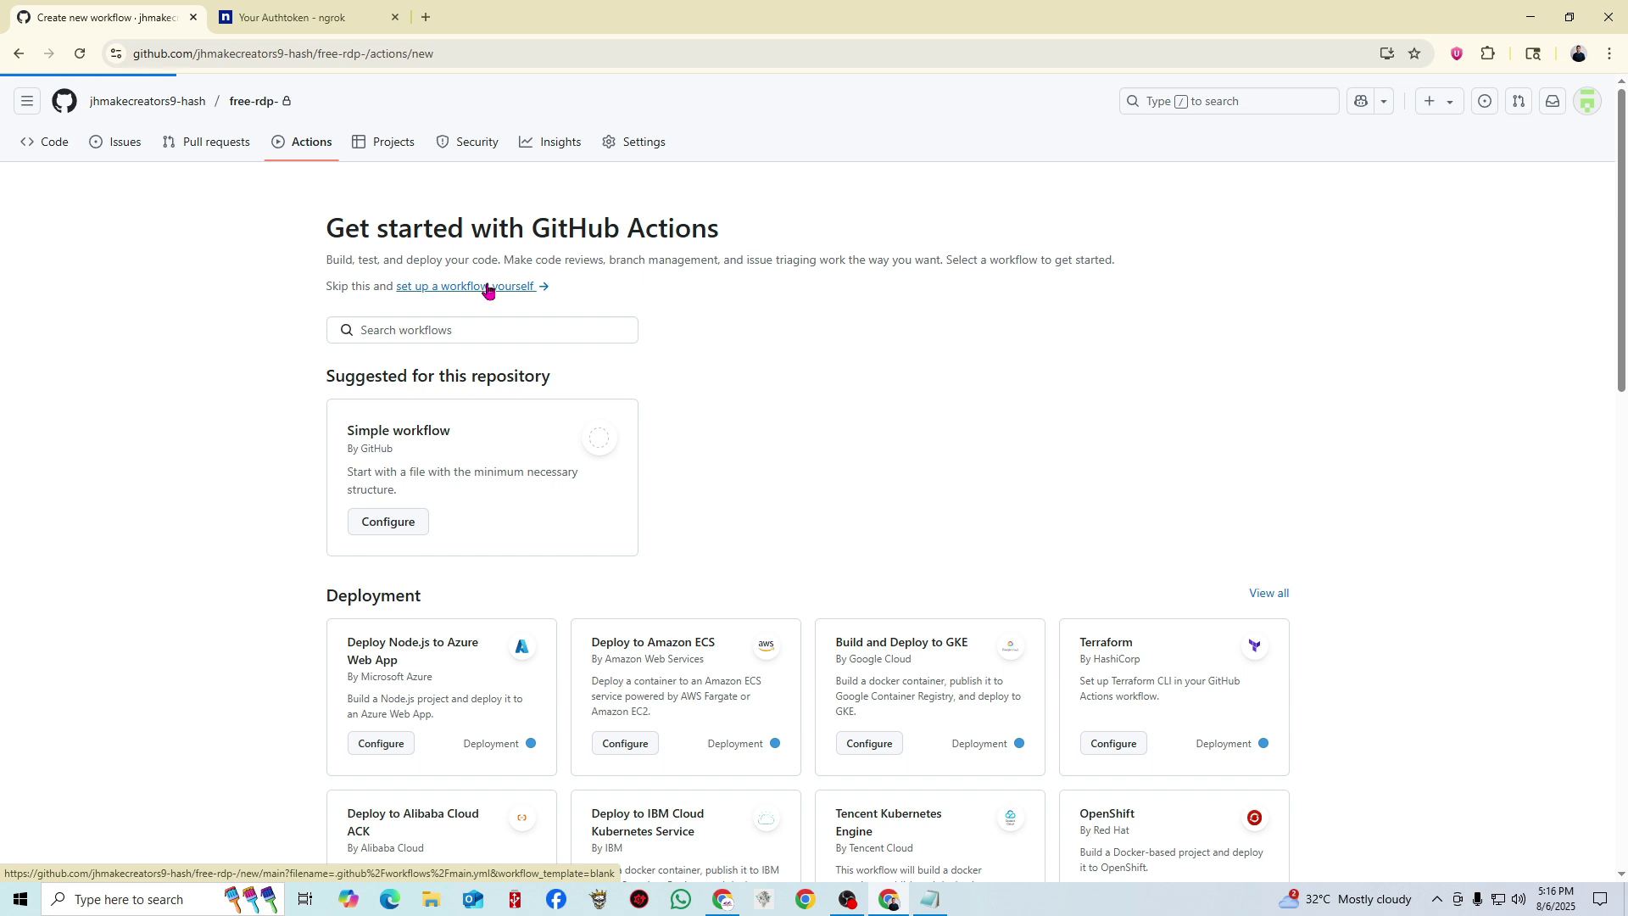
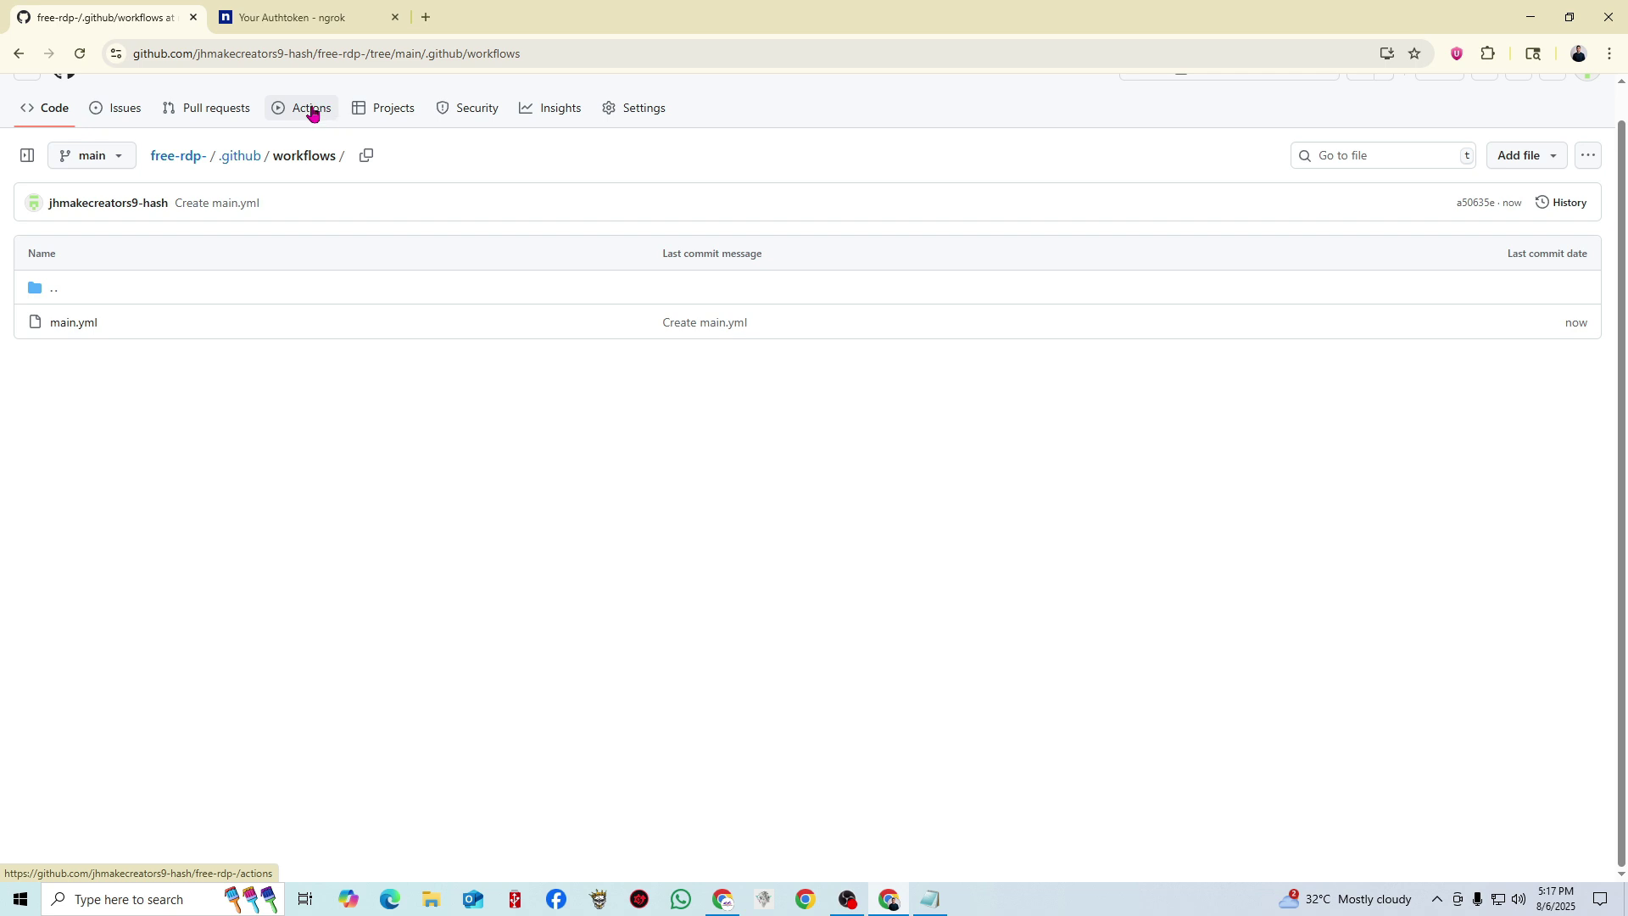
Open the repository's Actions and show the runs of the CI workflow.
click(313, 114)
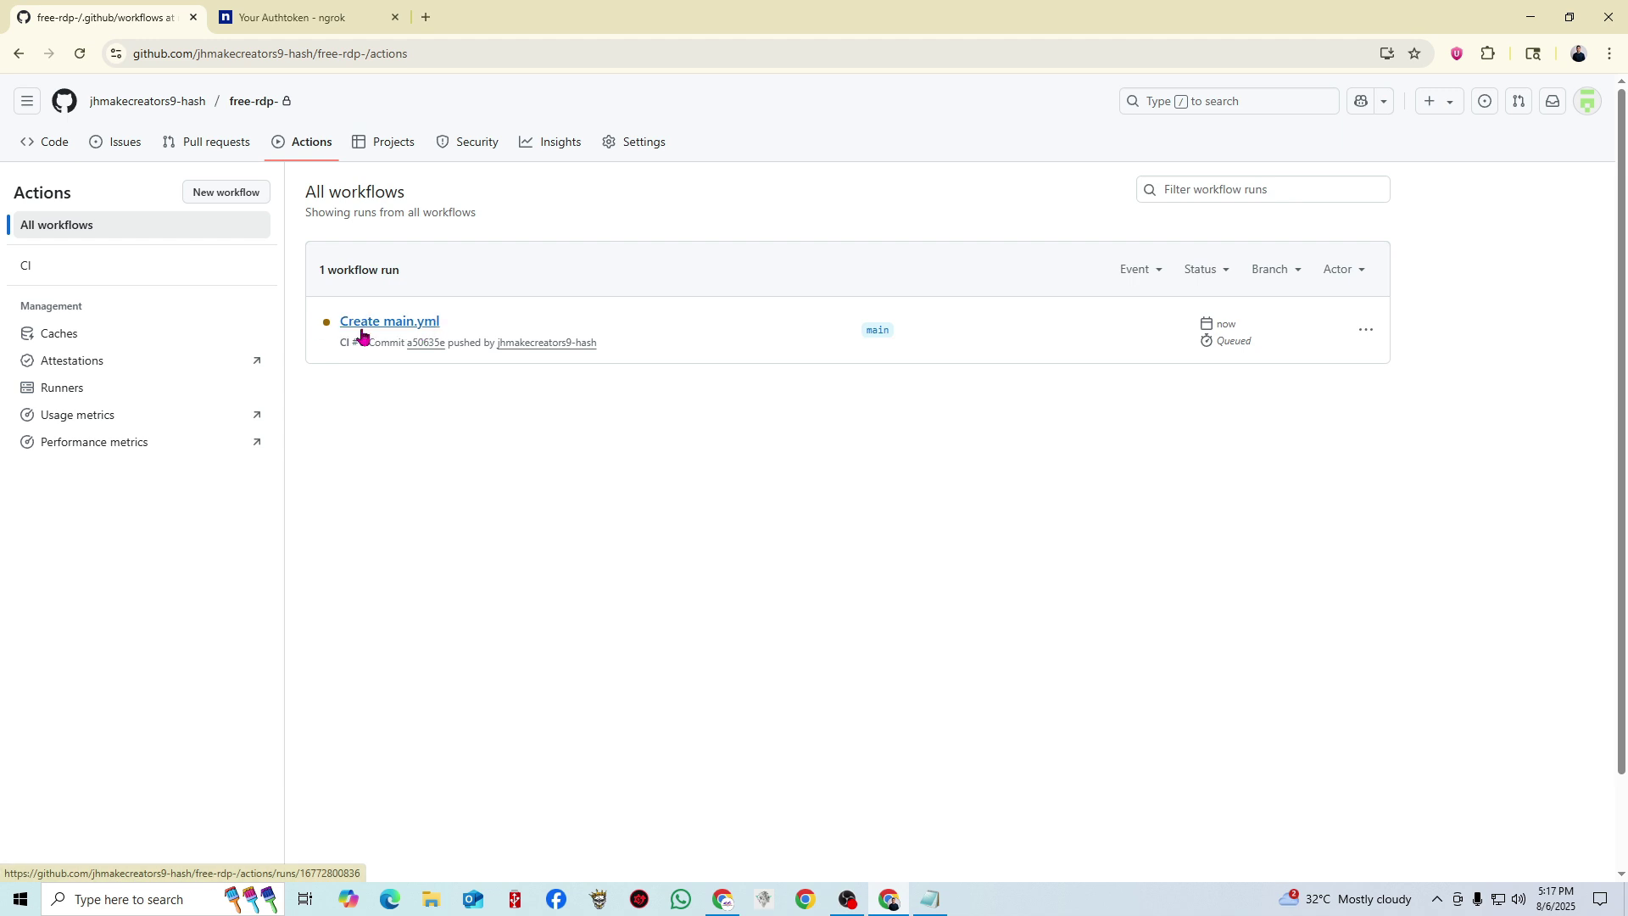
click(51, 268)
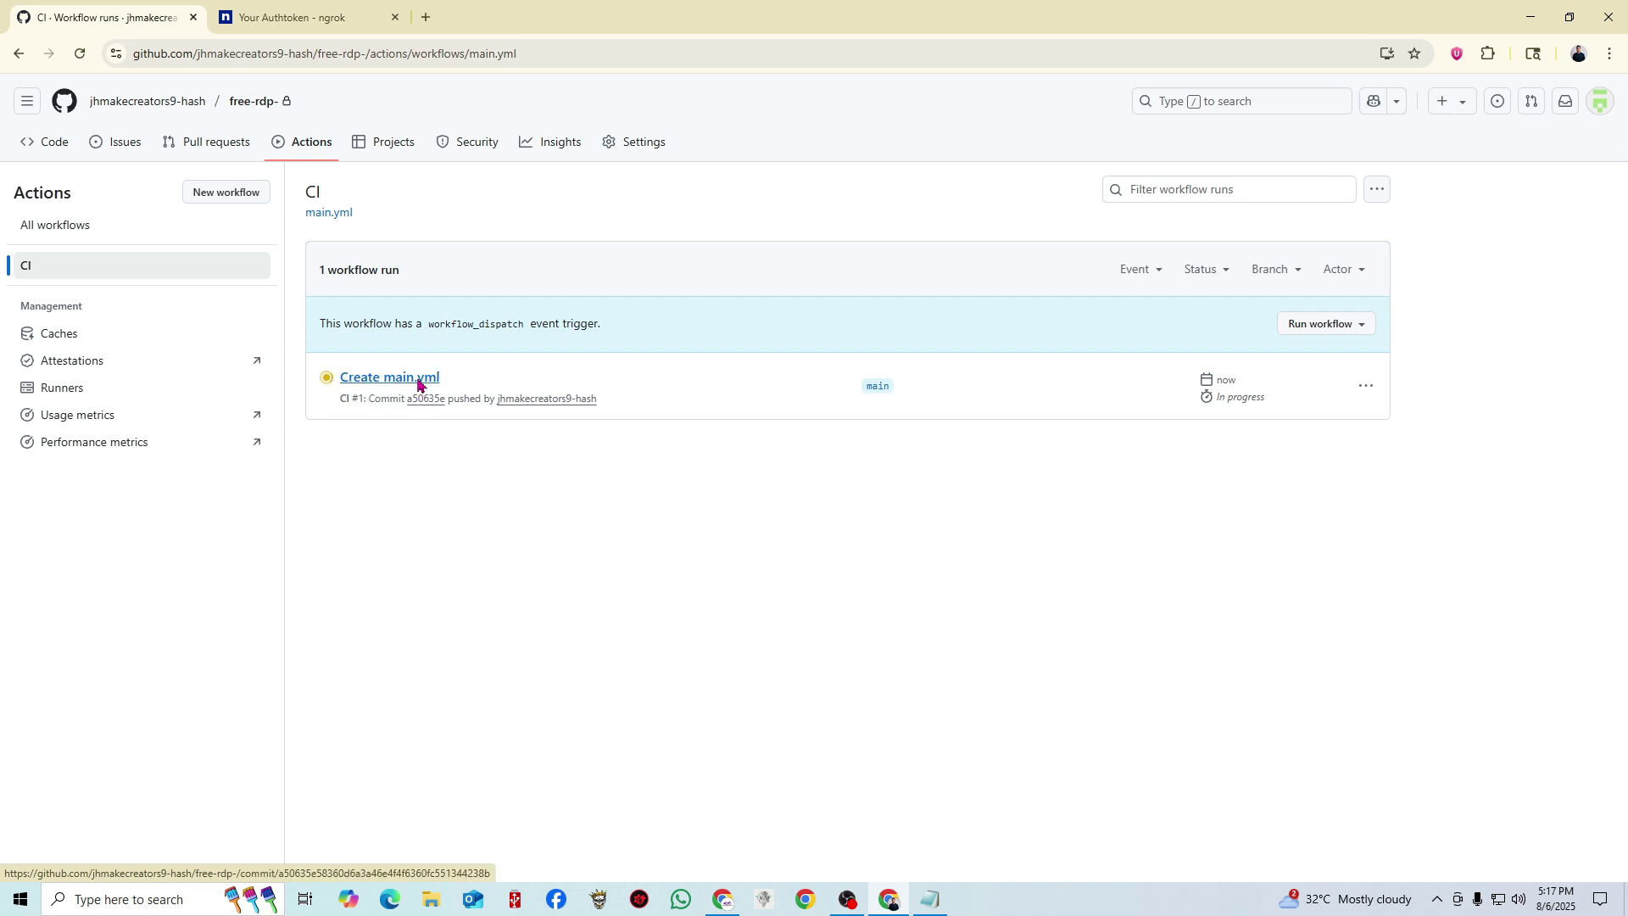
click(1356, 327)
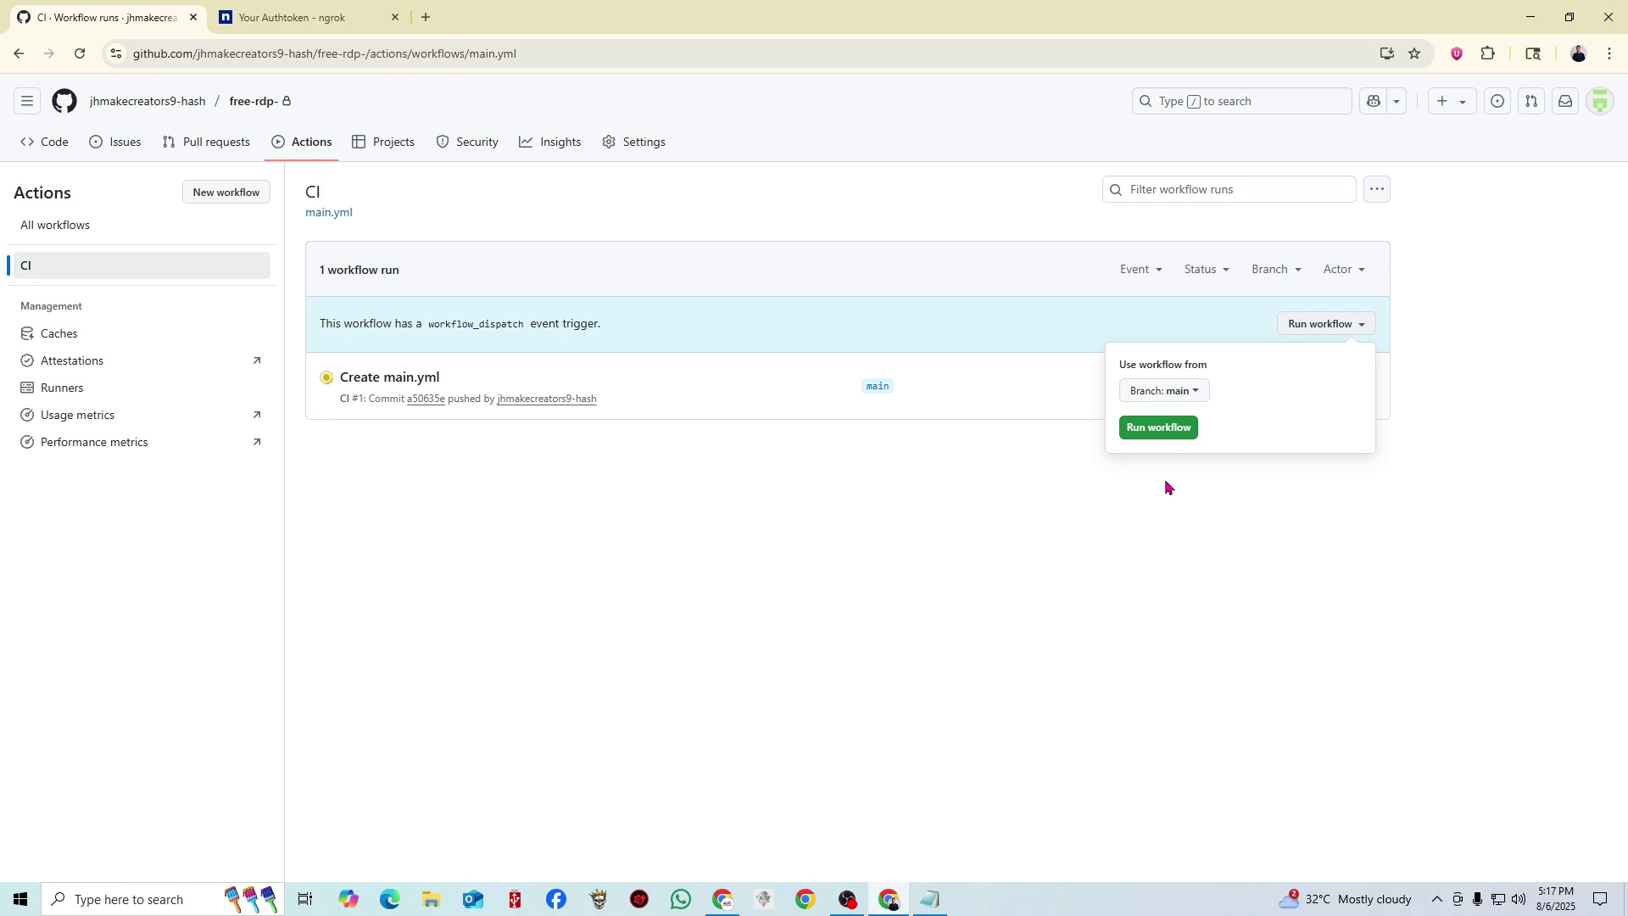
click(1146, 464)
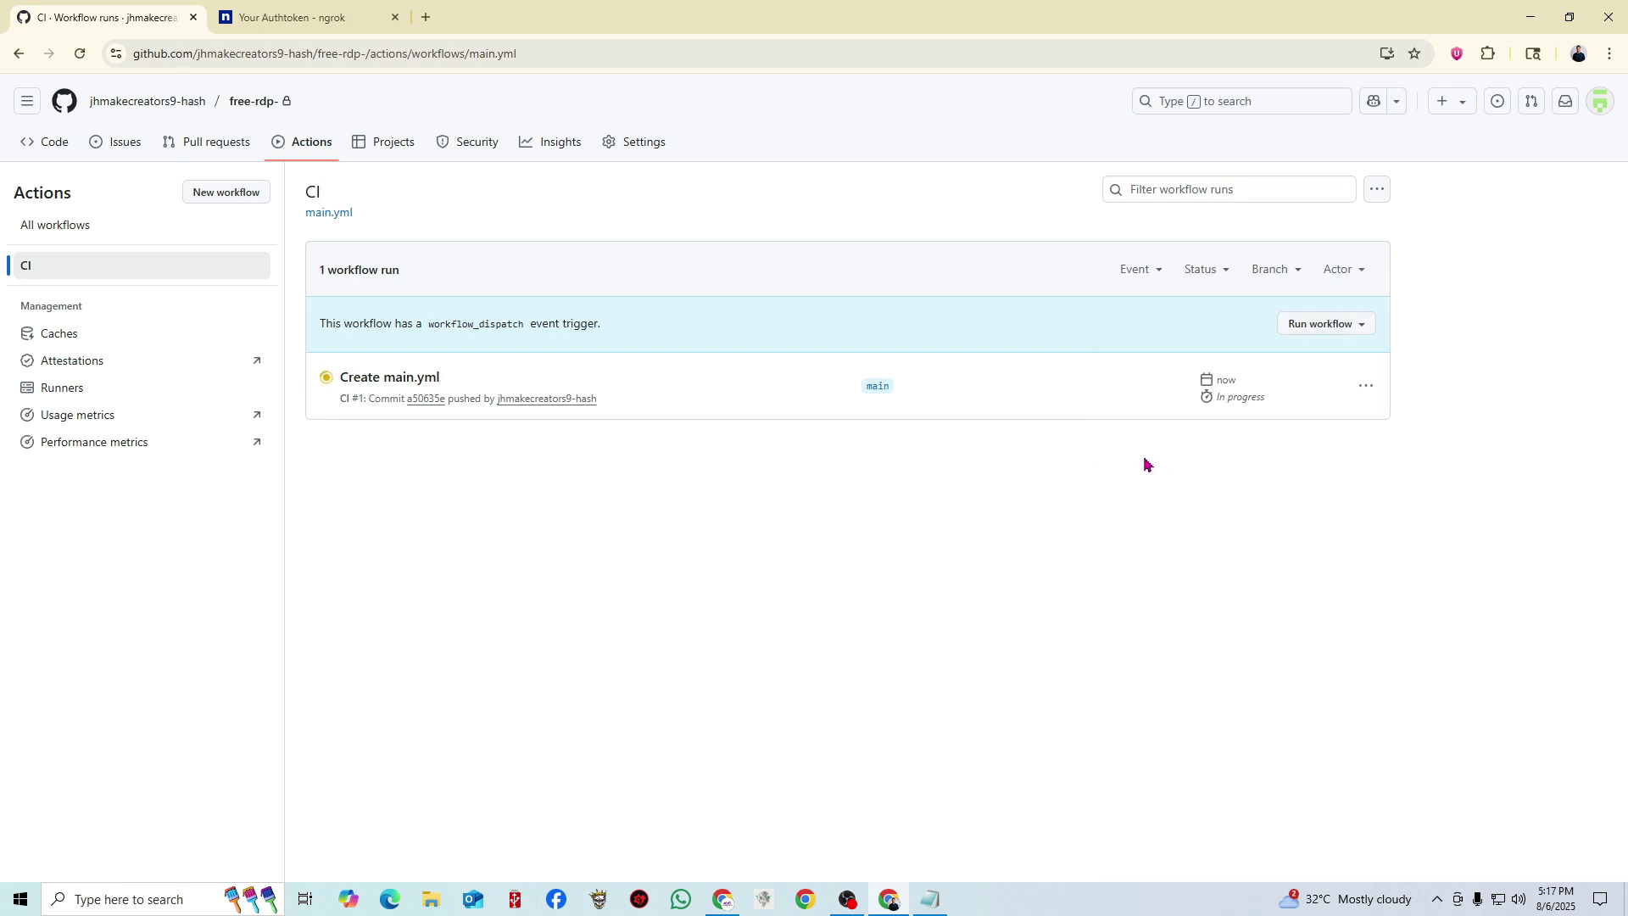
click(1361, 327)
click(744, 508)
Open the Create main.yml workflow run and its build job.
click(371, 384)
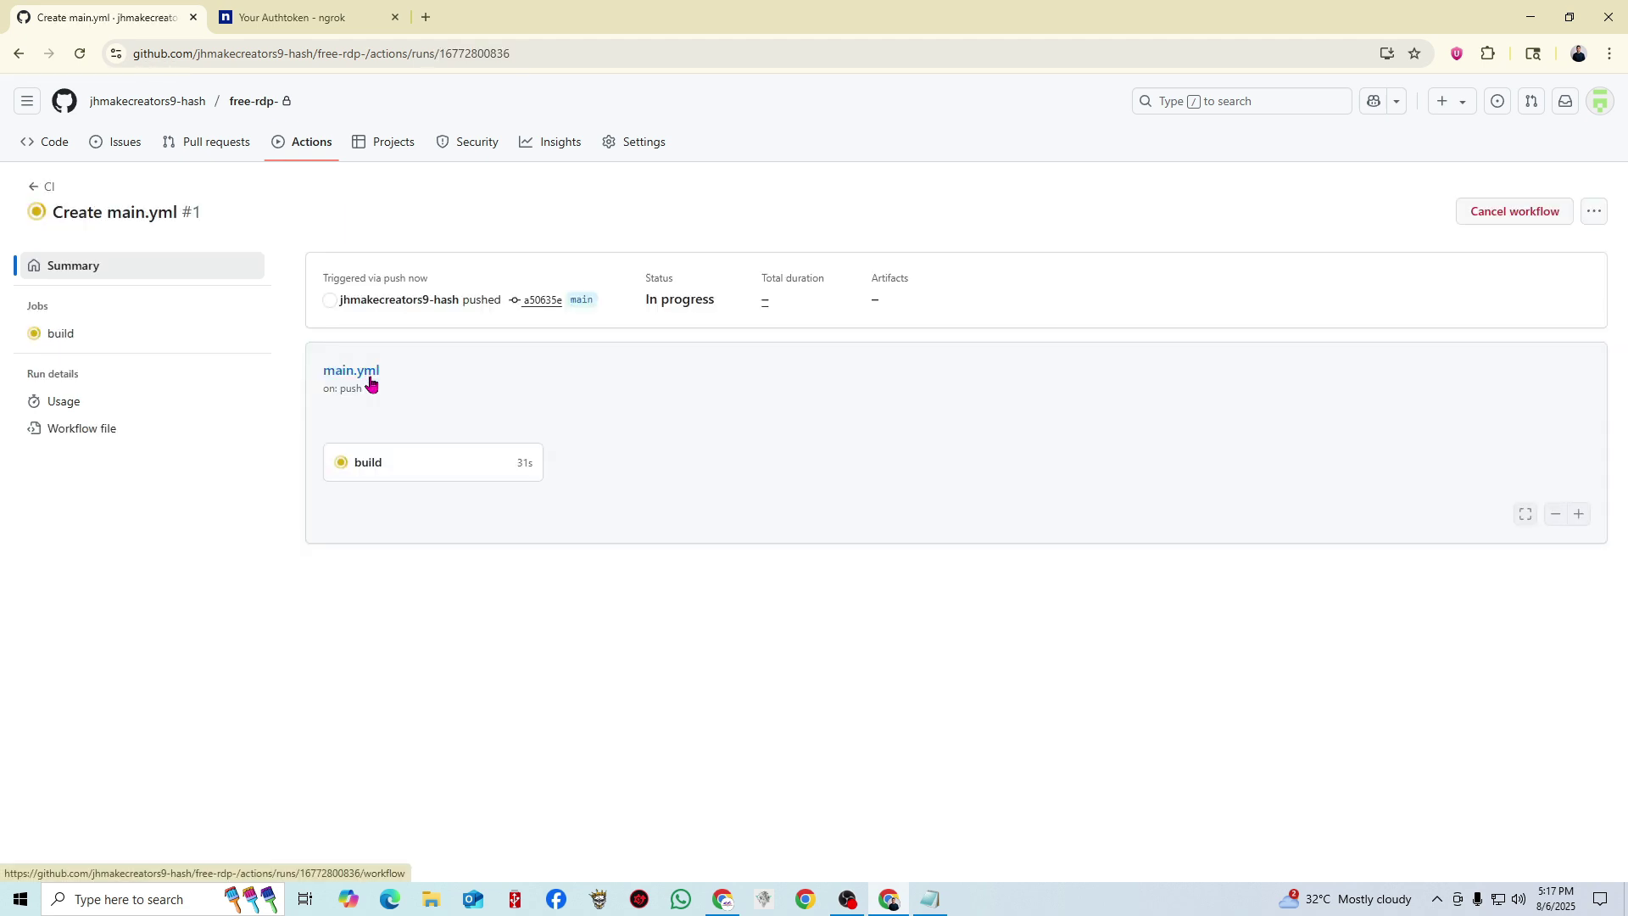
click(379, 467)
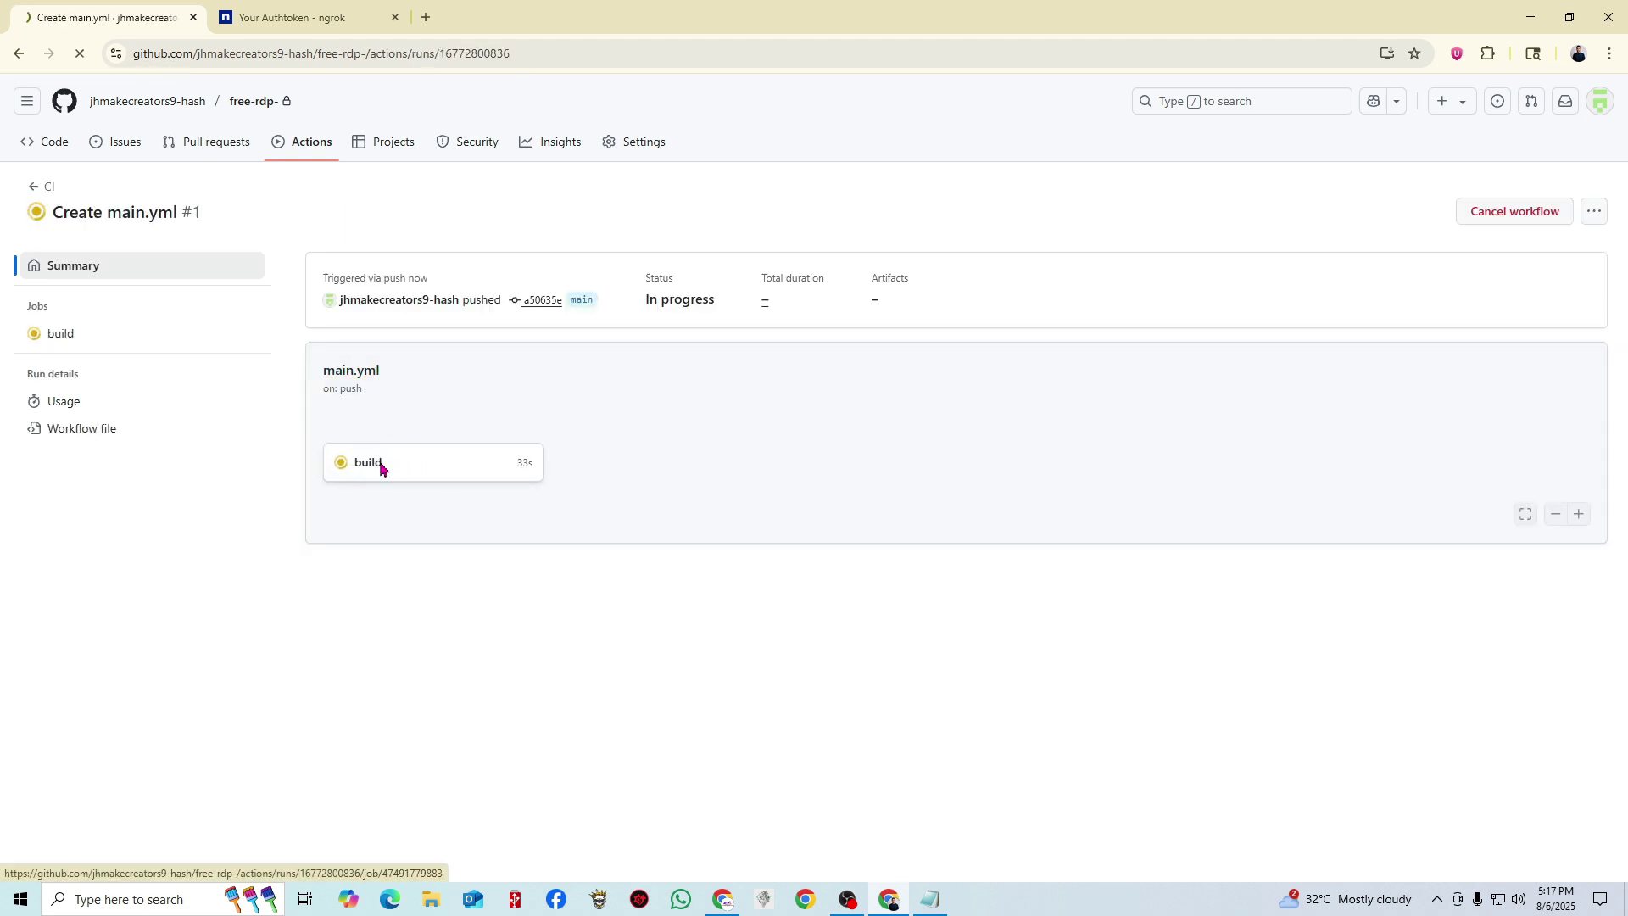
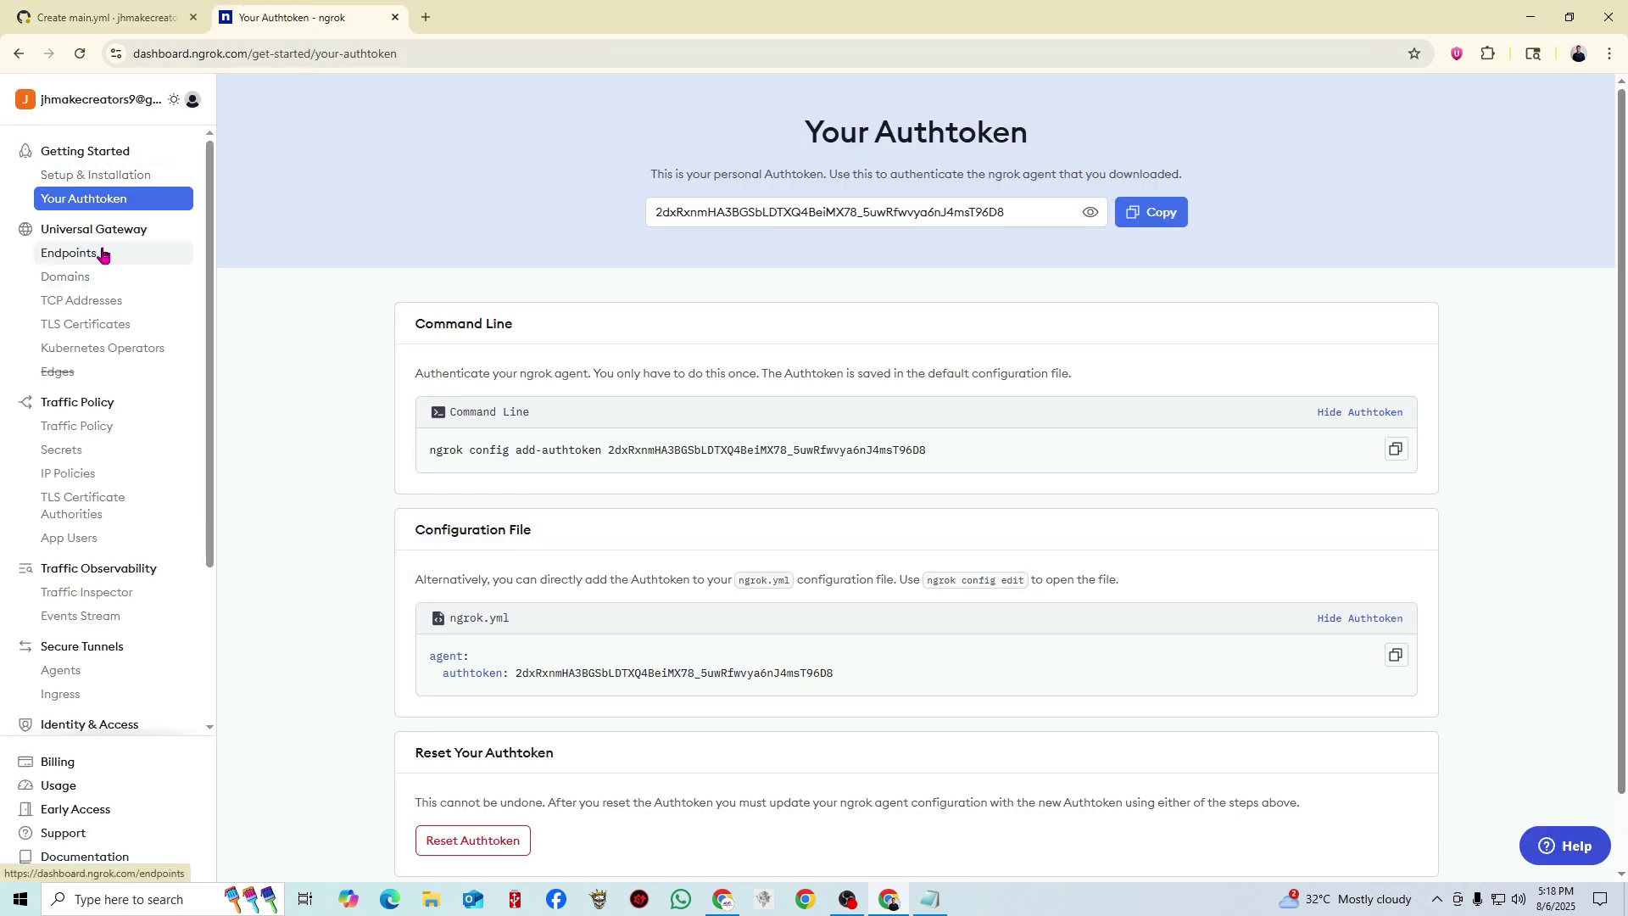
Open the TCP endpoint in ngrok's endpoint list and copy its address 4.tcp.us-cal-1.ngrok.io:19997 without the tcp:// prefix.
click(68, 252)
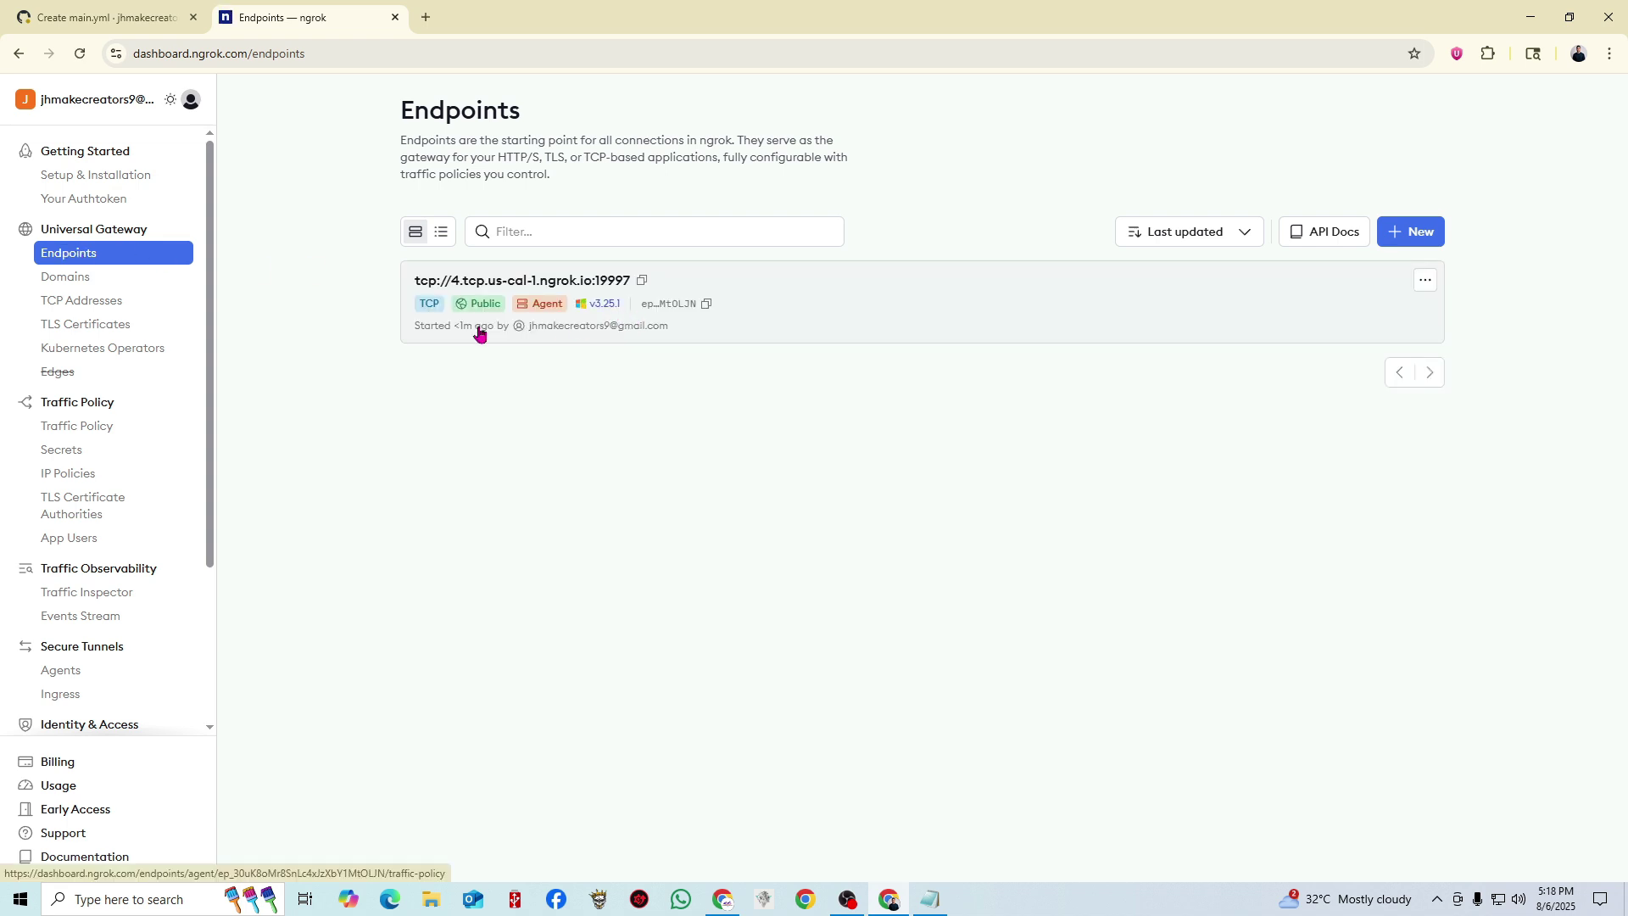
click(532, 288)
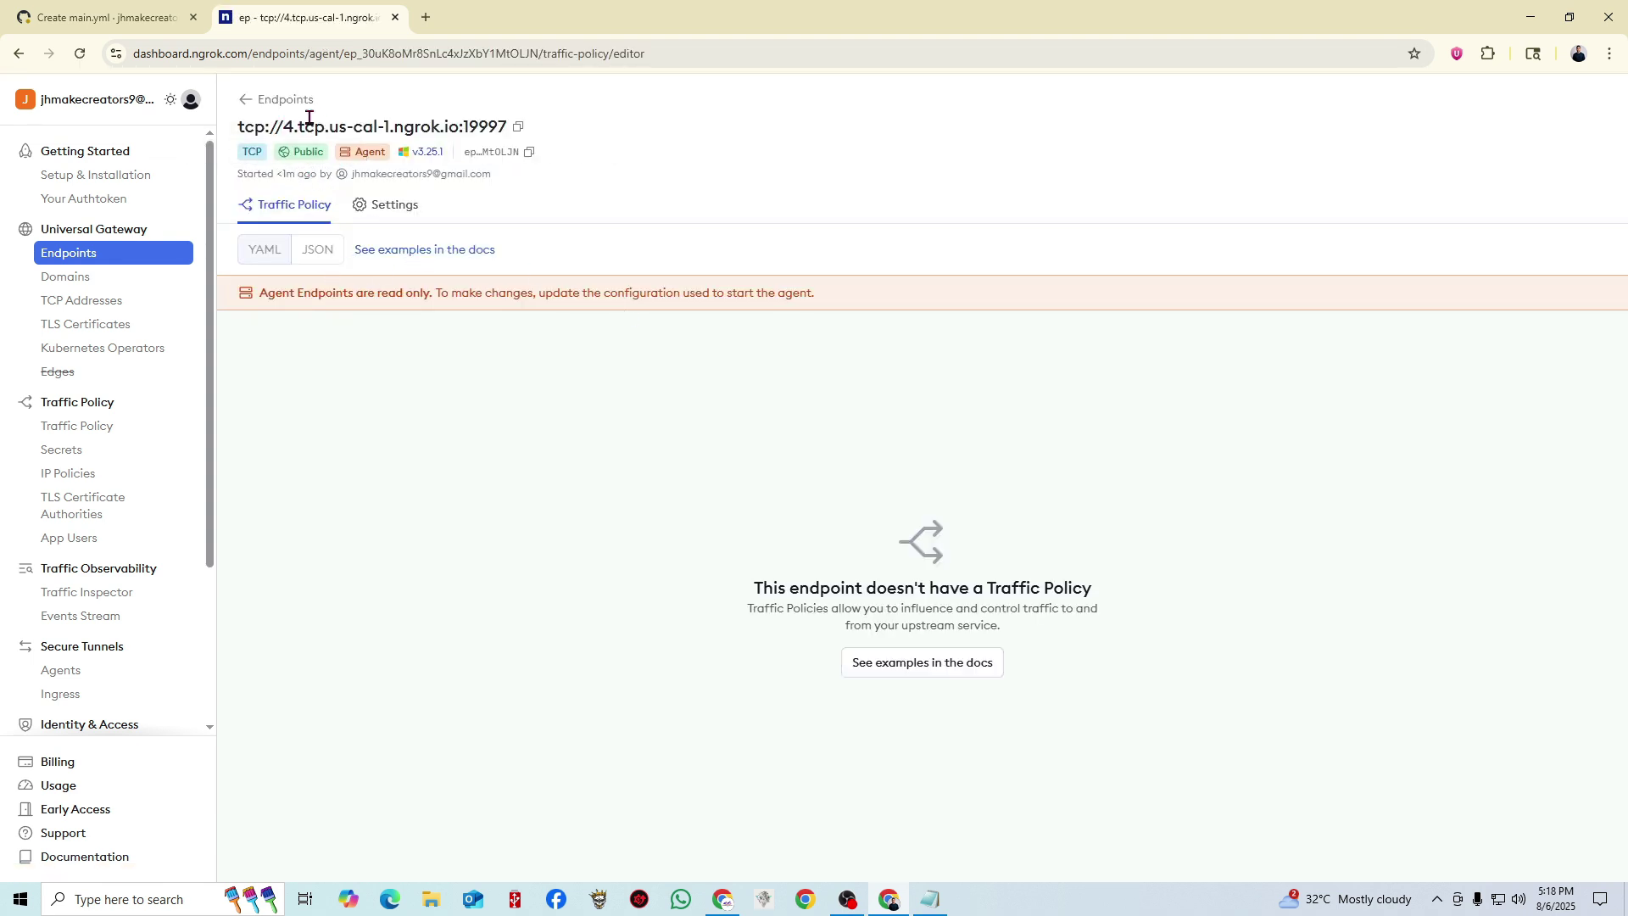
drag(284, 127, 507, 126)
key(ctrl+c)
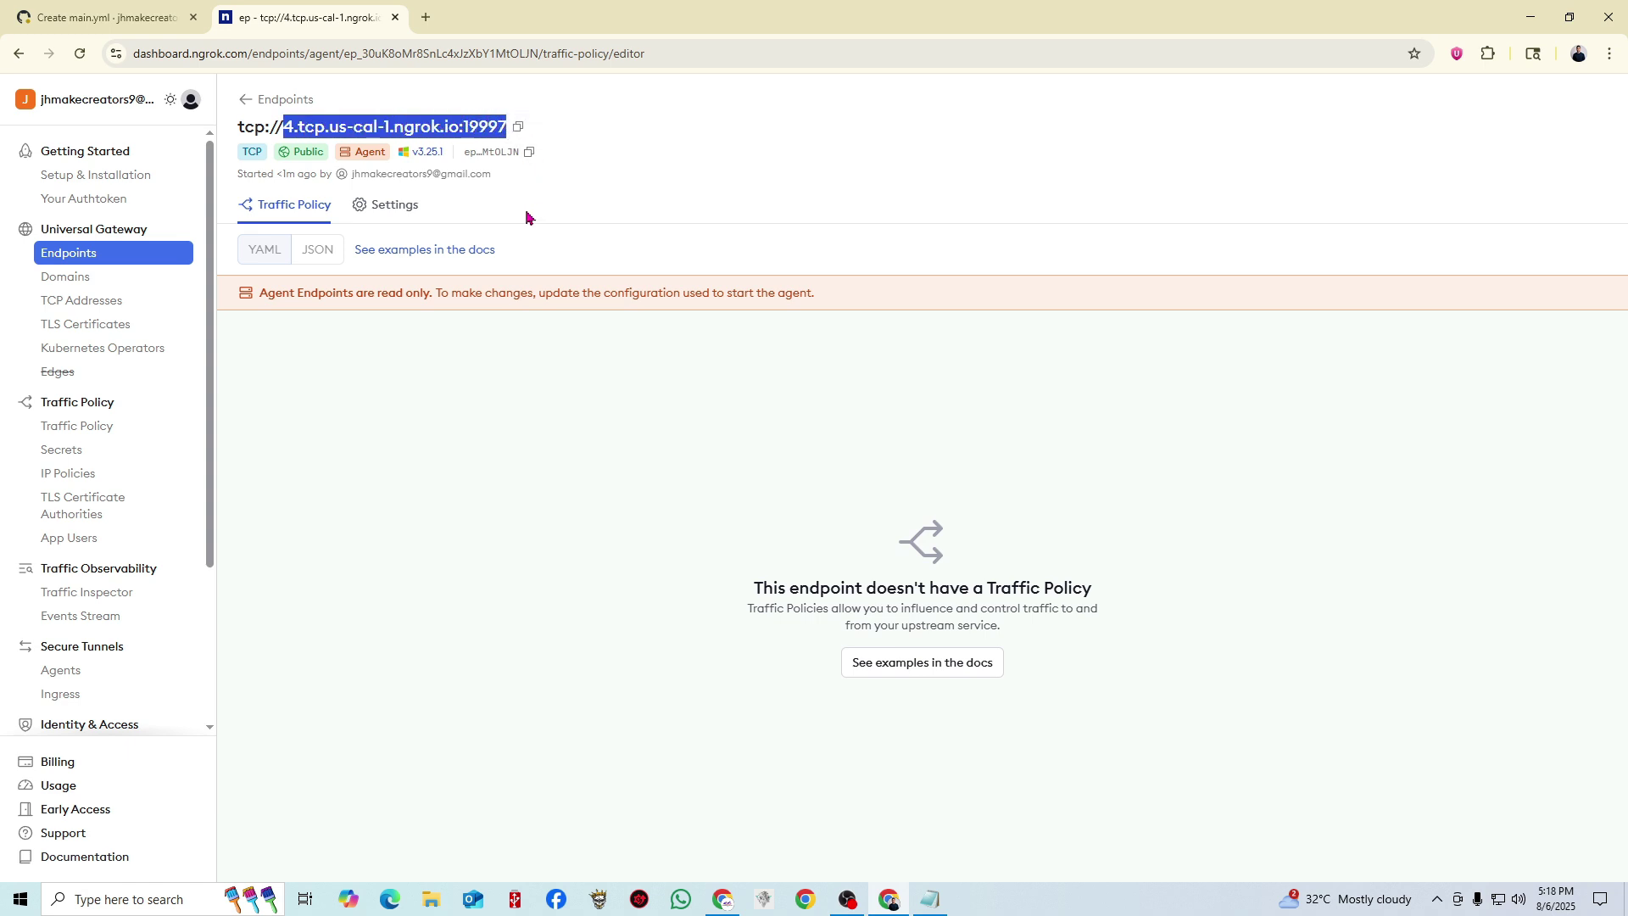
Switch to Remote Desktop Connection, connect to 4.tcp.us-cal-1.ngrok.io:19997 and go to the password field of the credentials prompt.
click(212, 899)
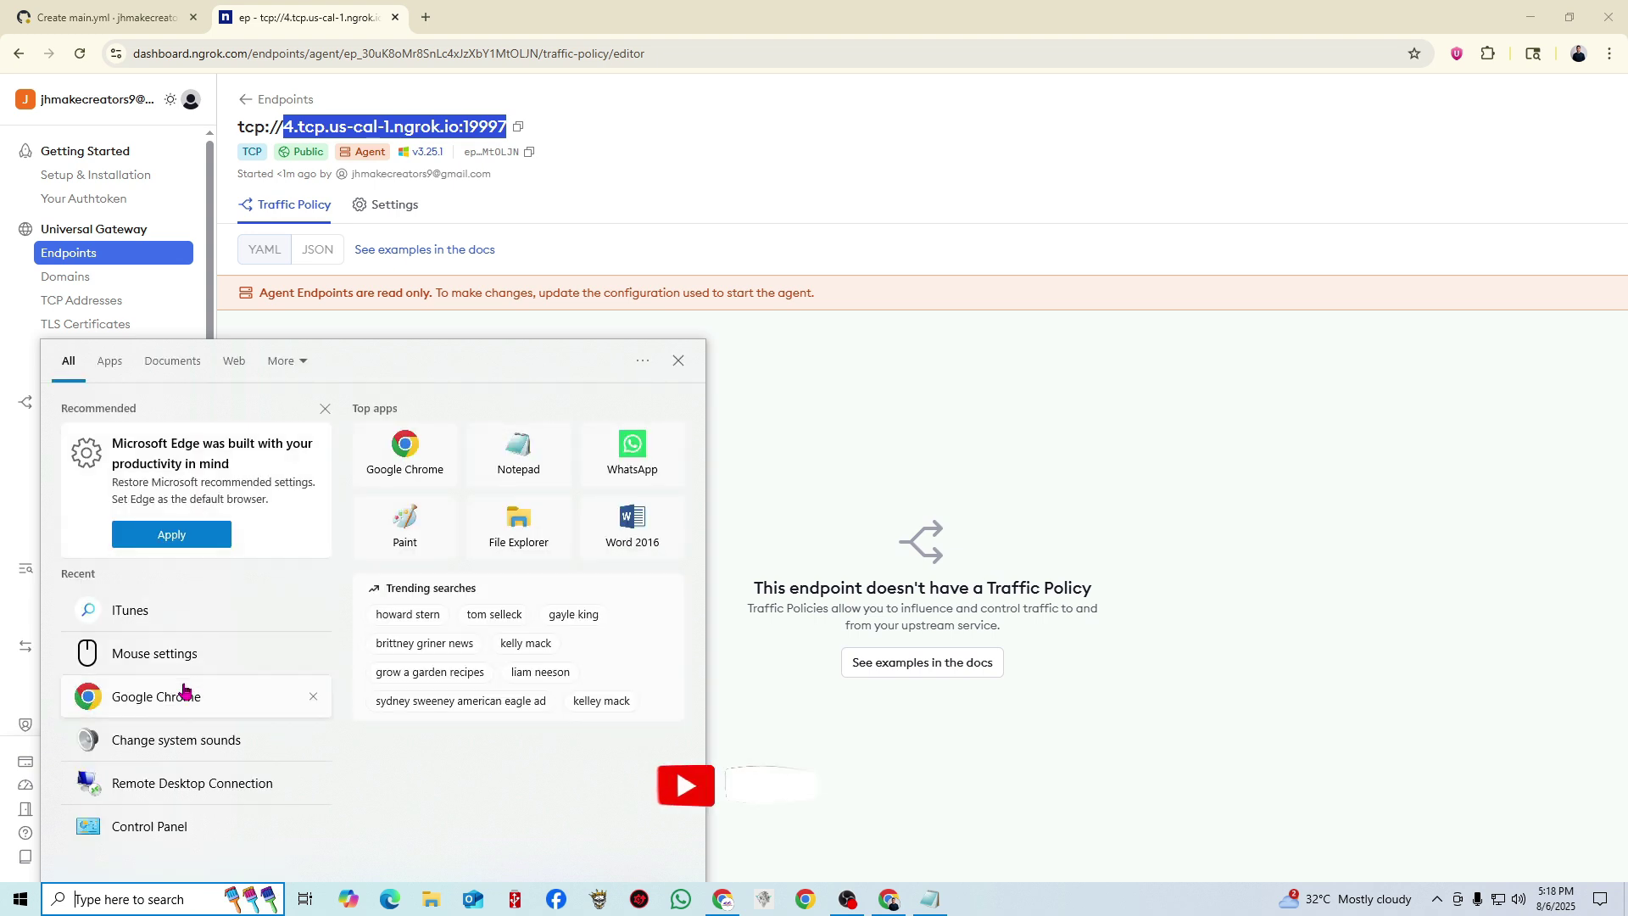
click(170, 781)
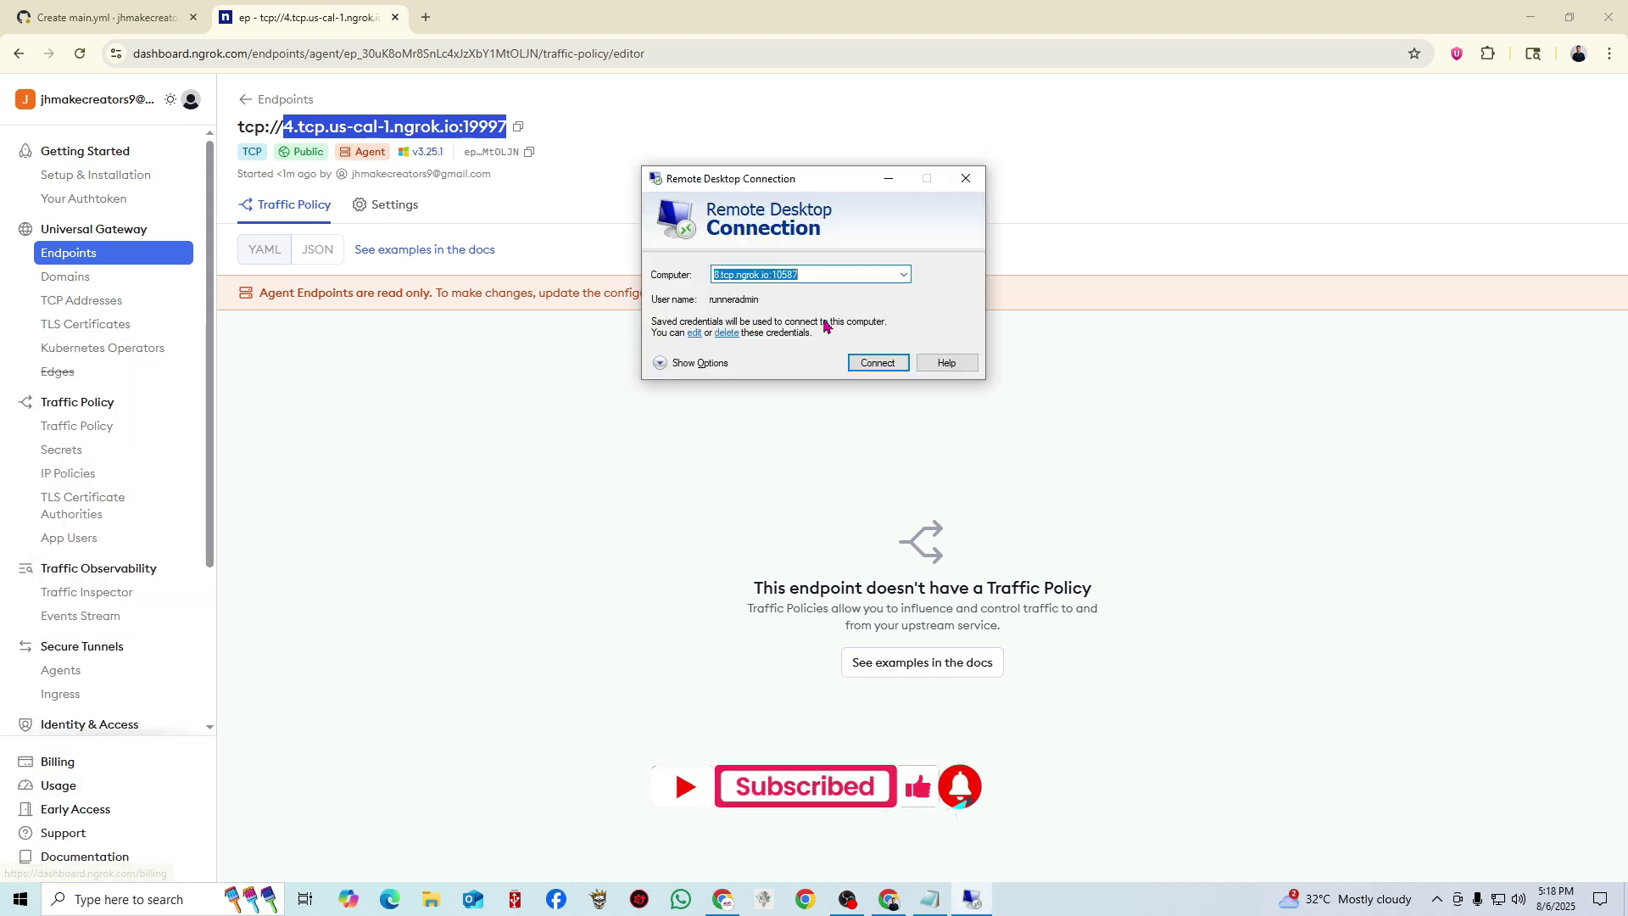
key(ctrl+v)
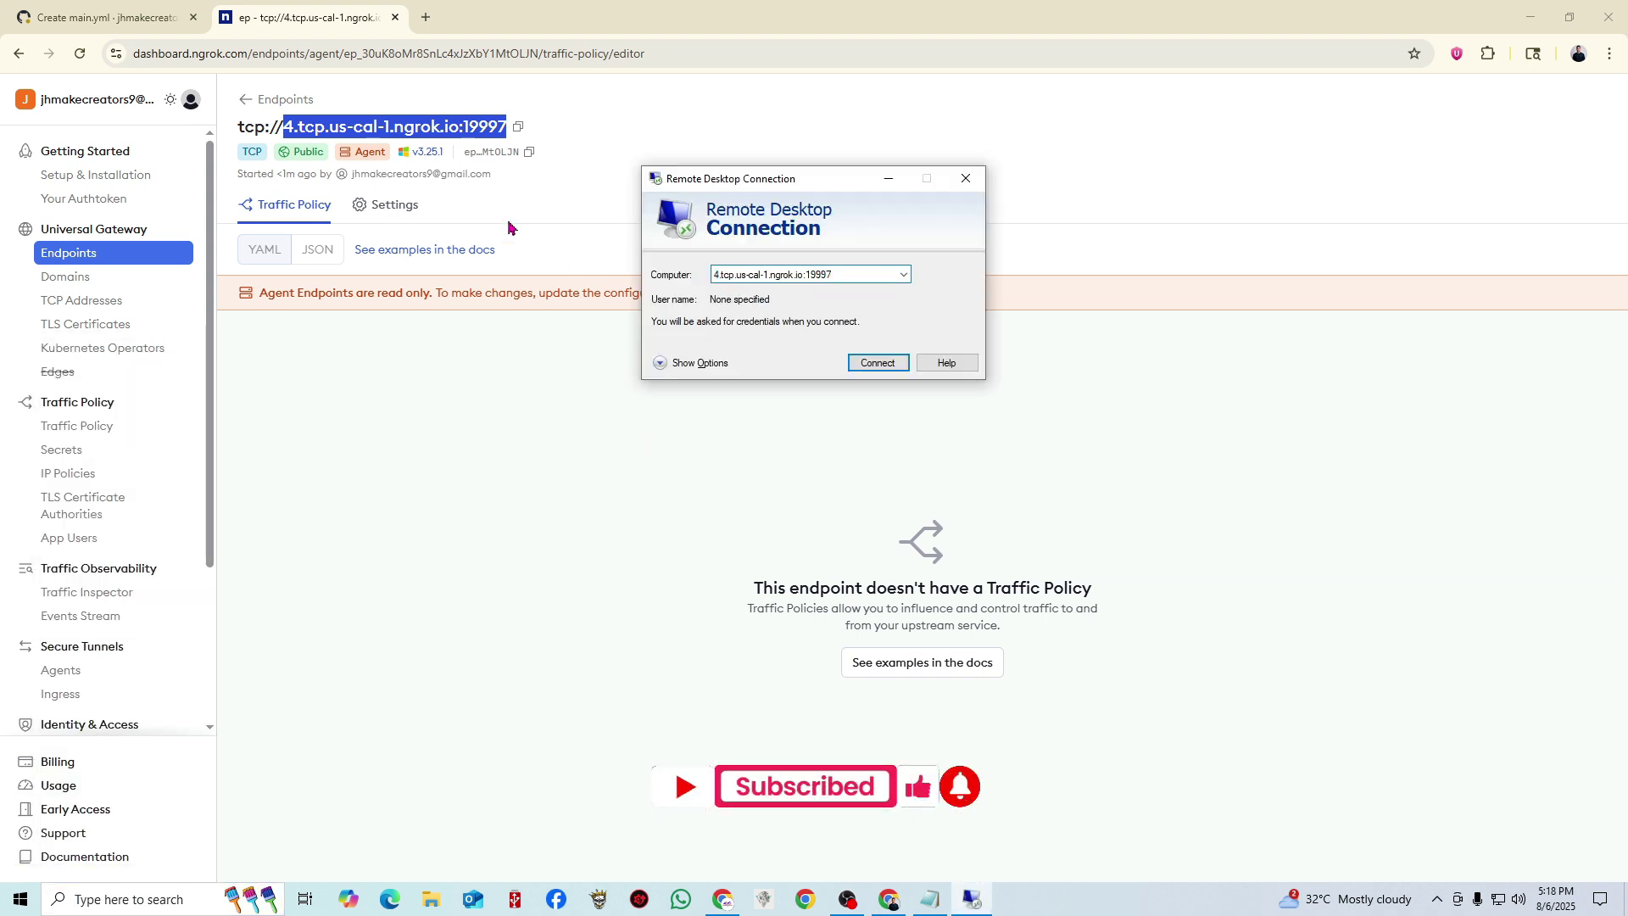
click(878, 364)
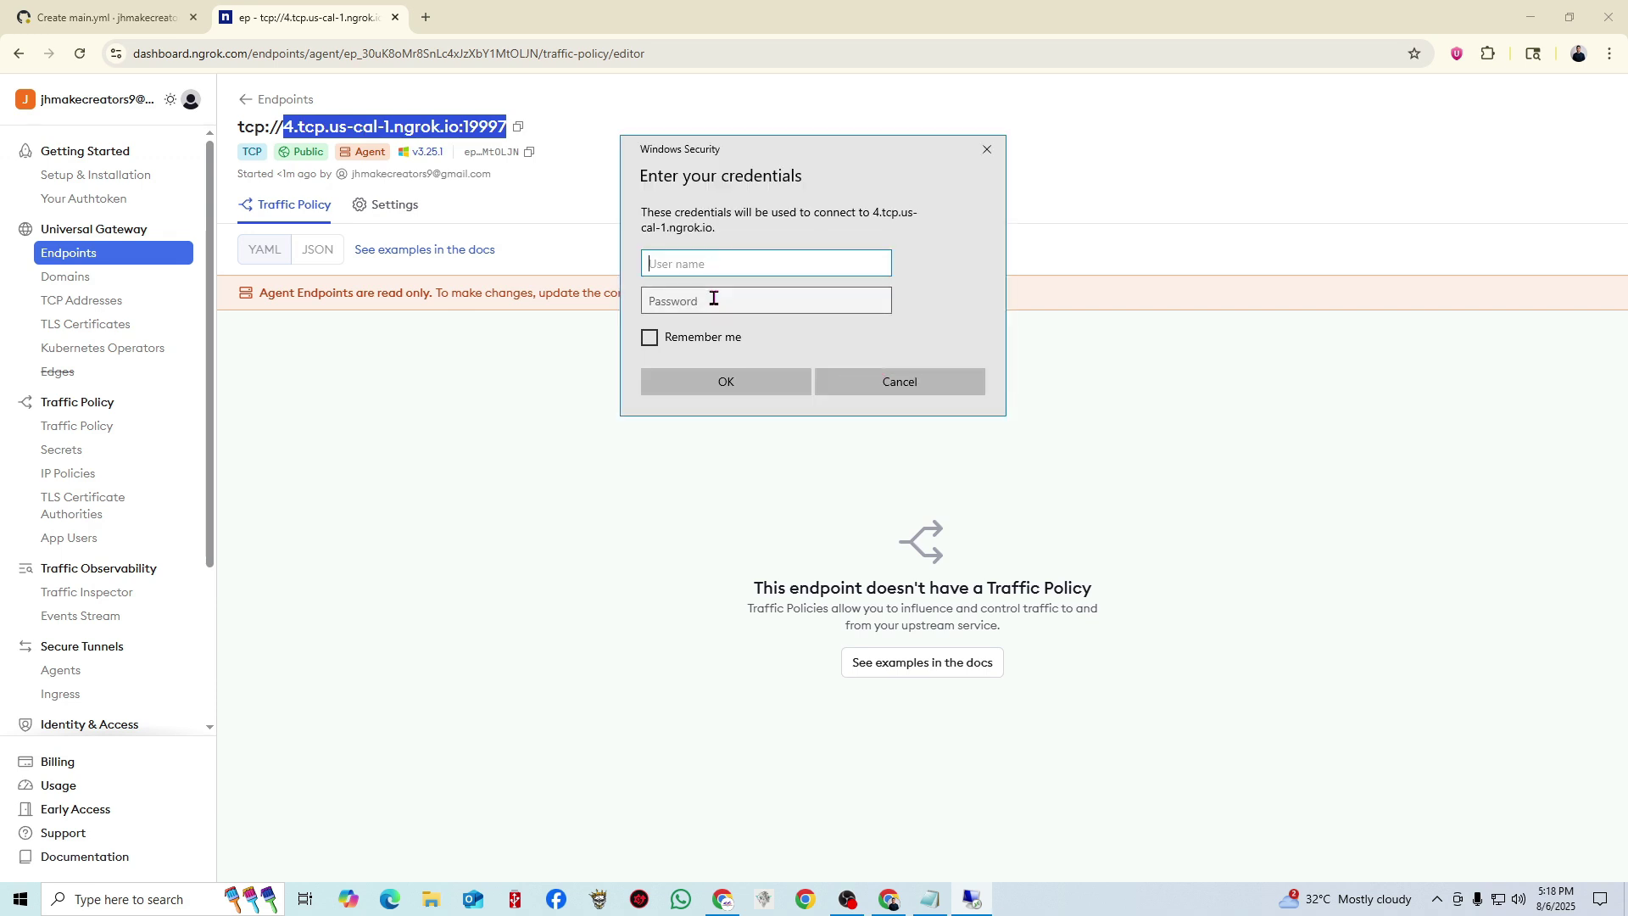
click(712, 298)
click(723, 265)
click(709, 299)
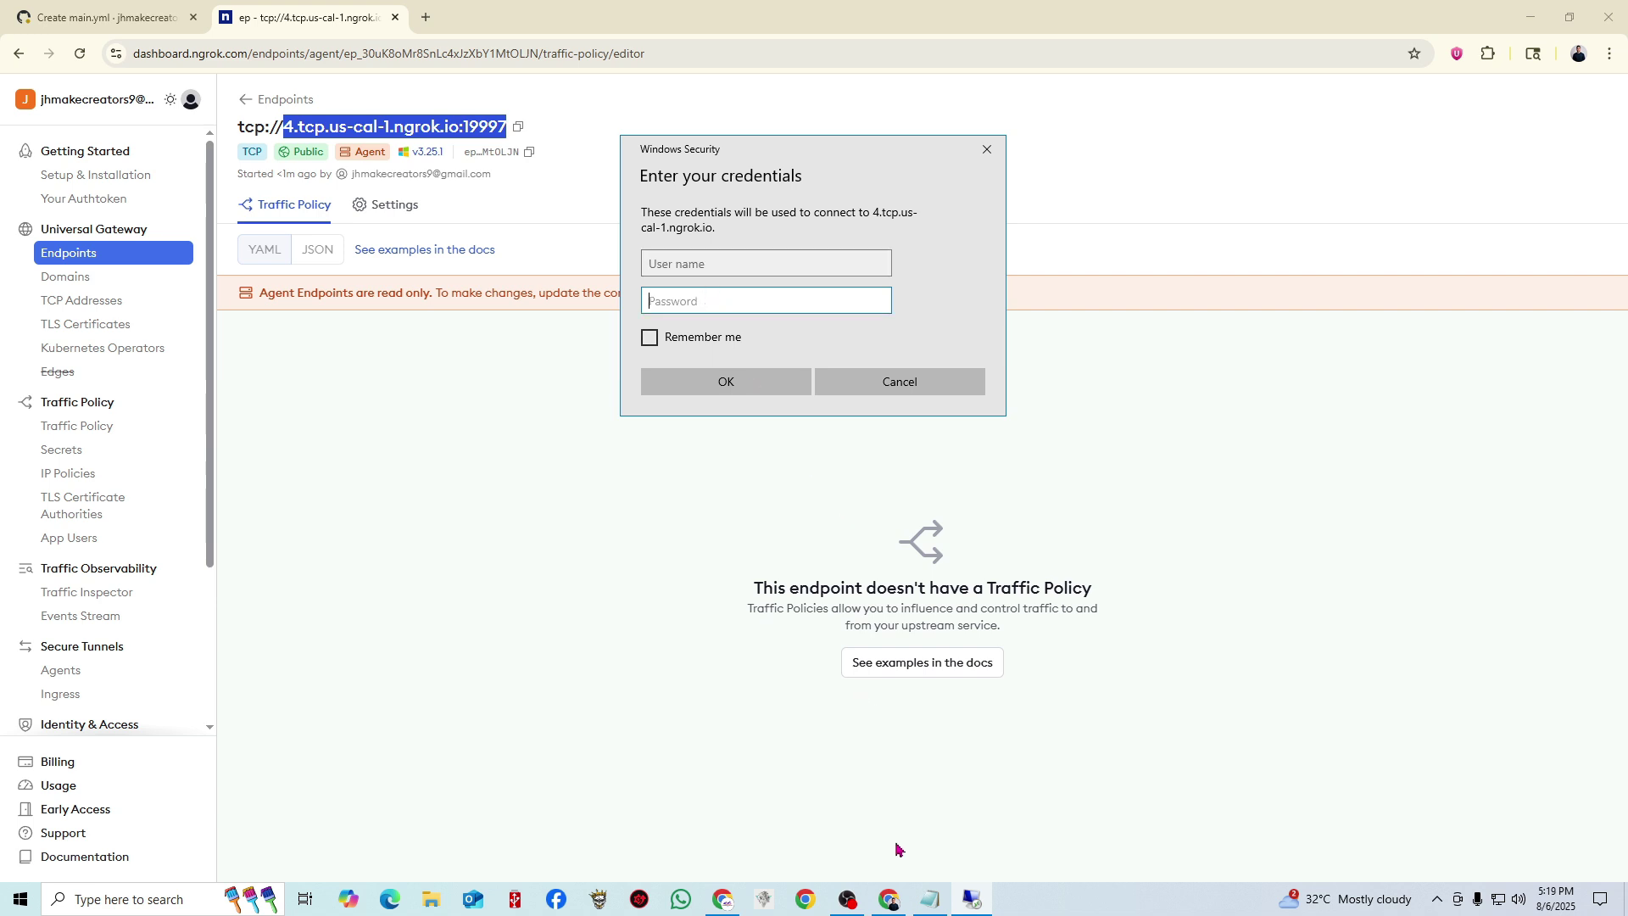
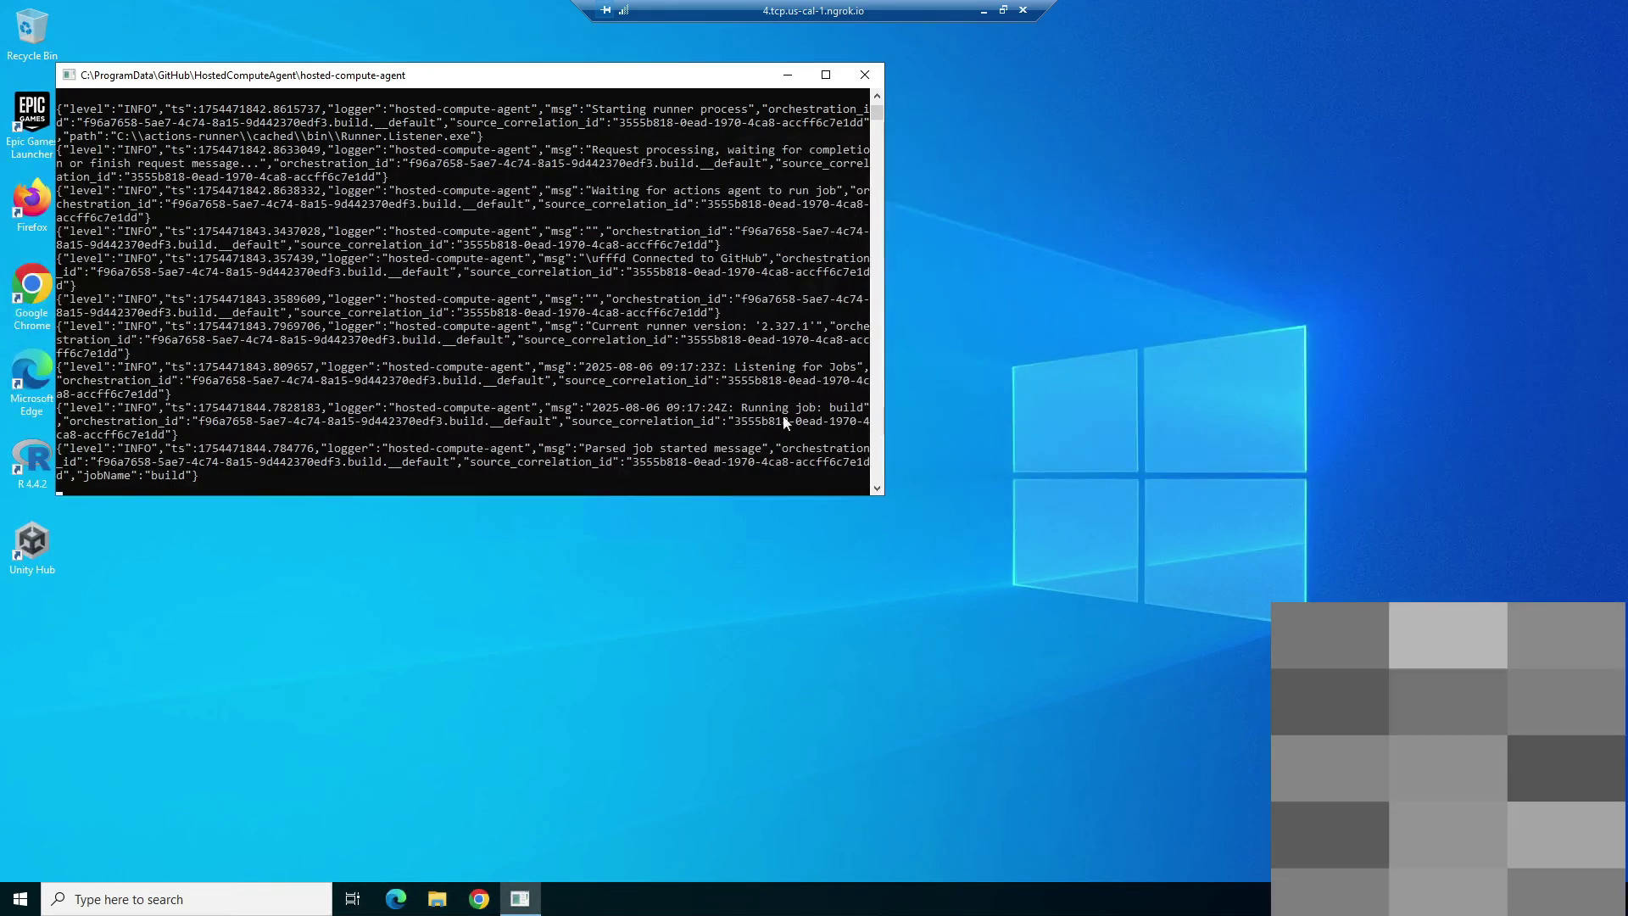
Minimize the hosted-compute-agent console and examine the processor model and clock speed in the remote PC's system information.
click(787, 82)
key(super+Pause)
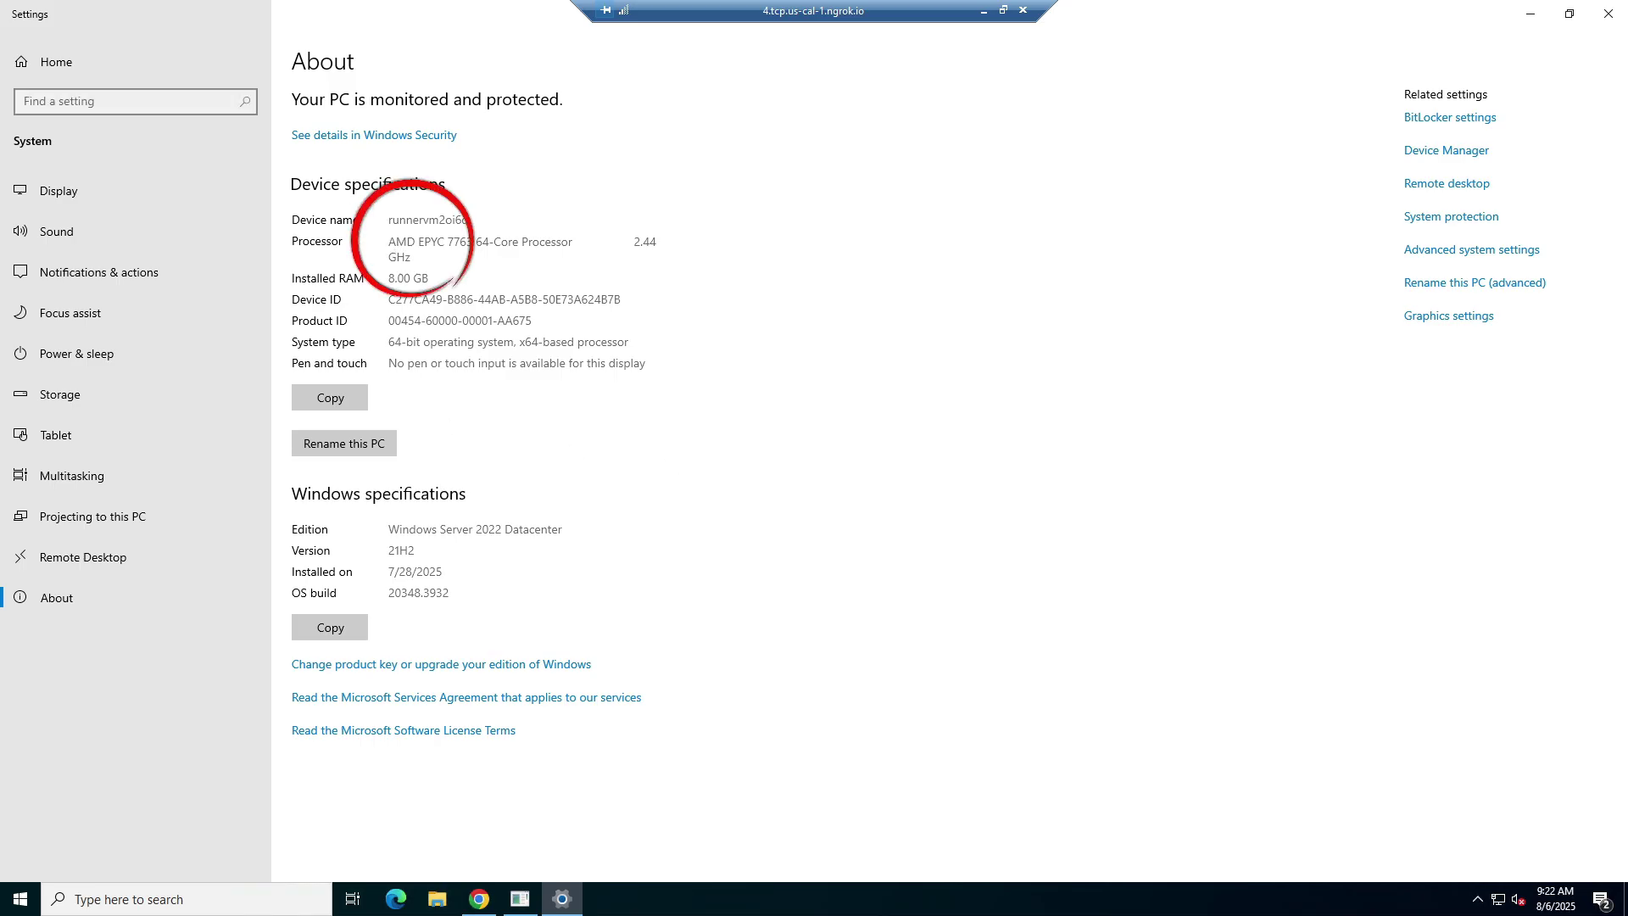
key(ctrl+shift+Right)
key(ctrl+shift+Right)
drag(508, 243, 573, 242)
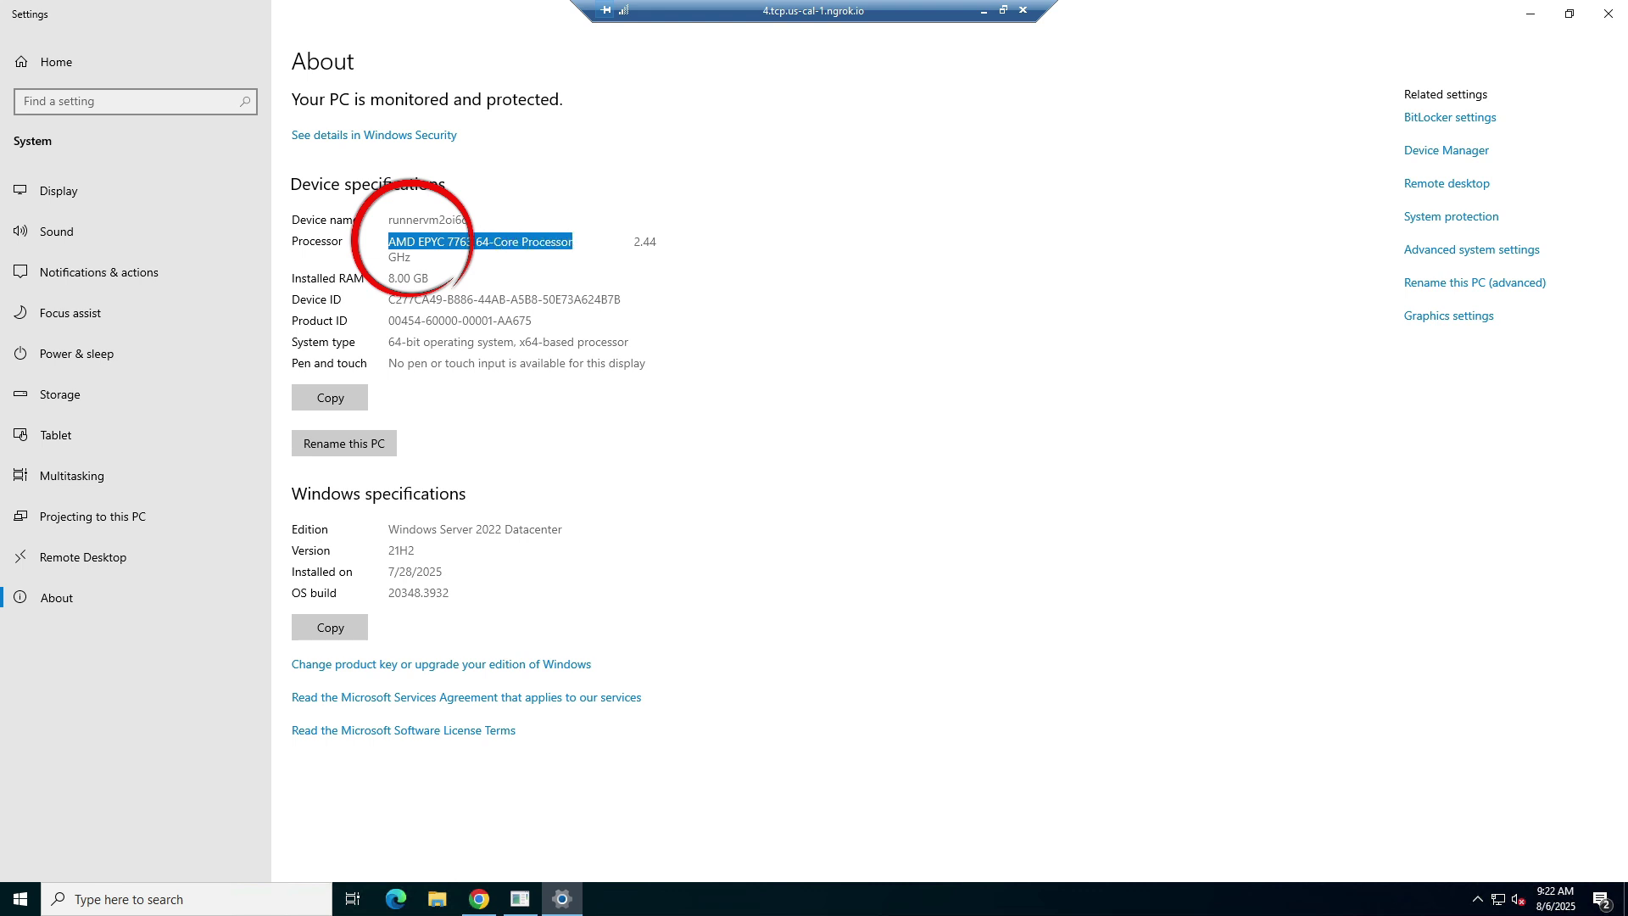
click(415, 252)
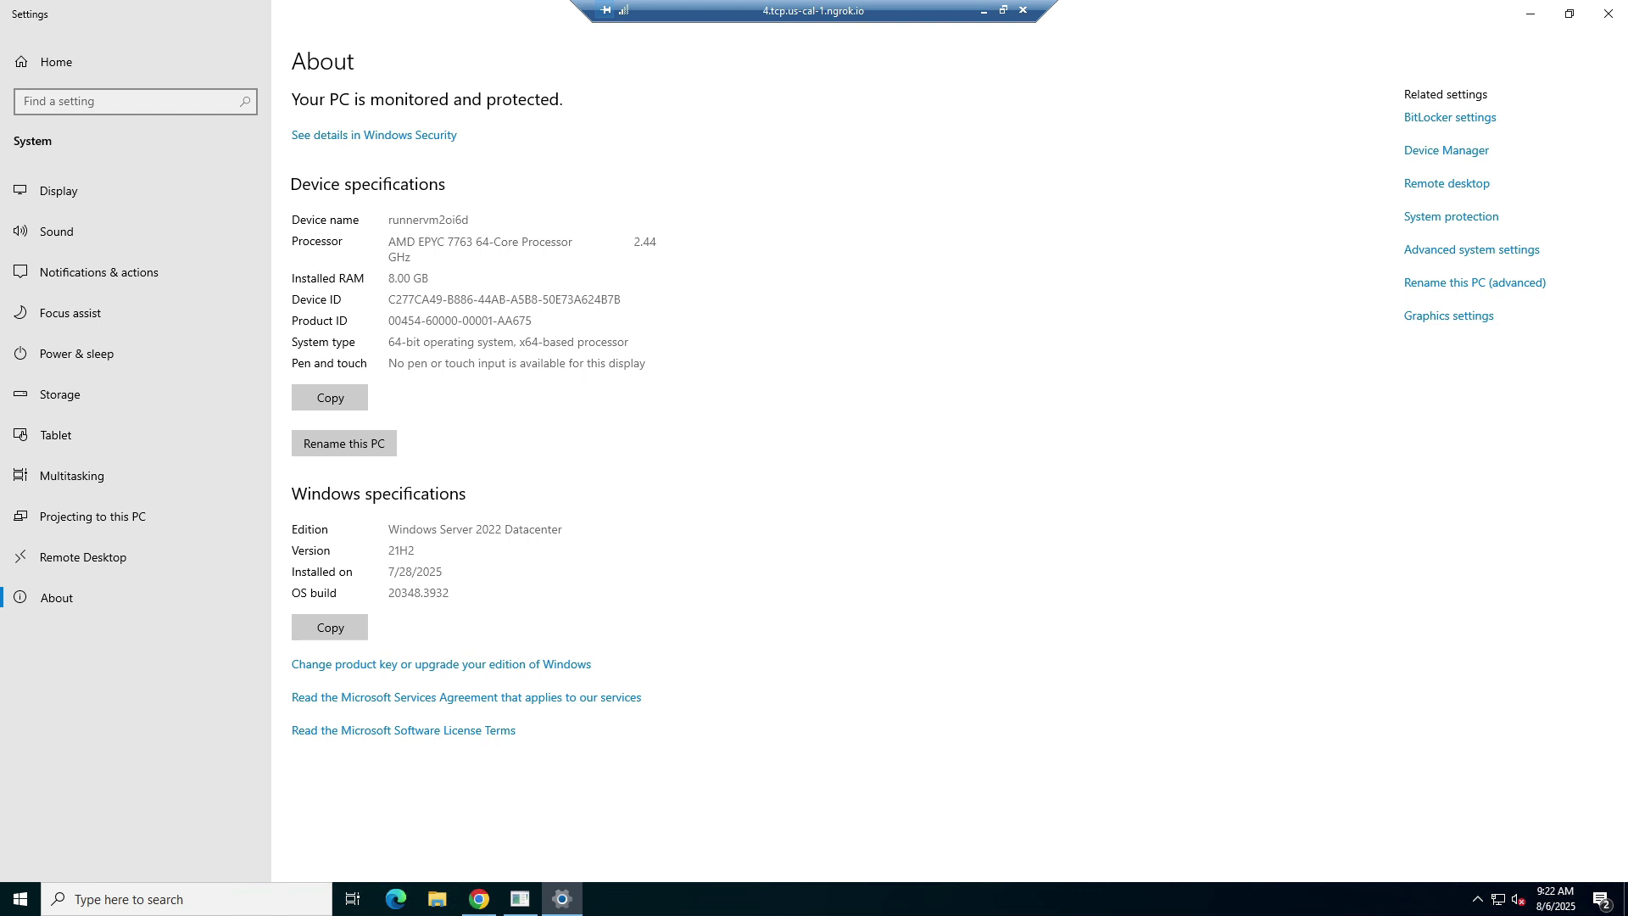
drag(633, 242, 681, 246)
click(444, 259)
Switch to Chrome on the remote desktop and check the Fast.com internet speed and the What Is My IP Address page.
key(alt+Tab)
click(140, 28)
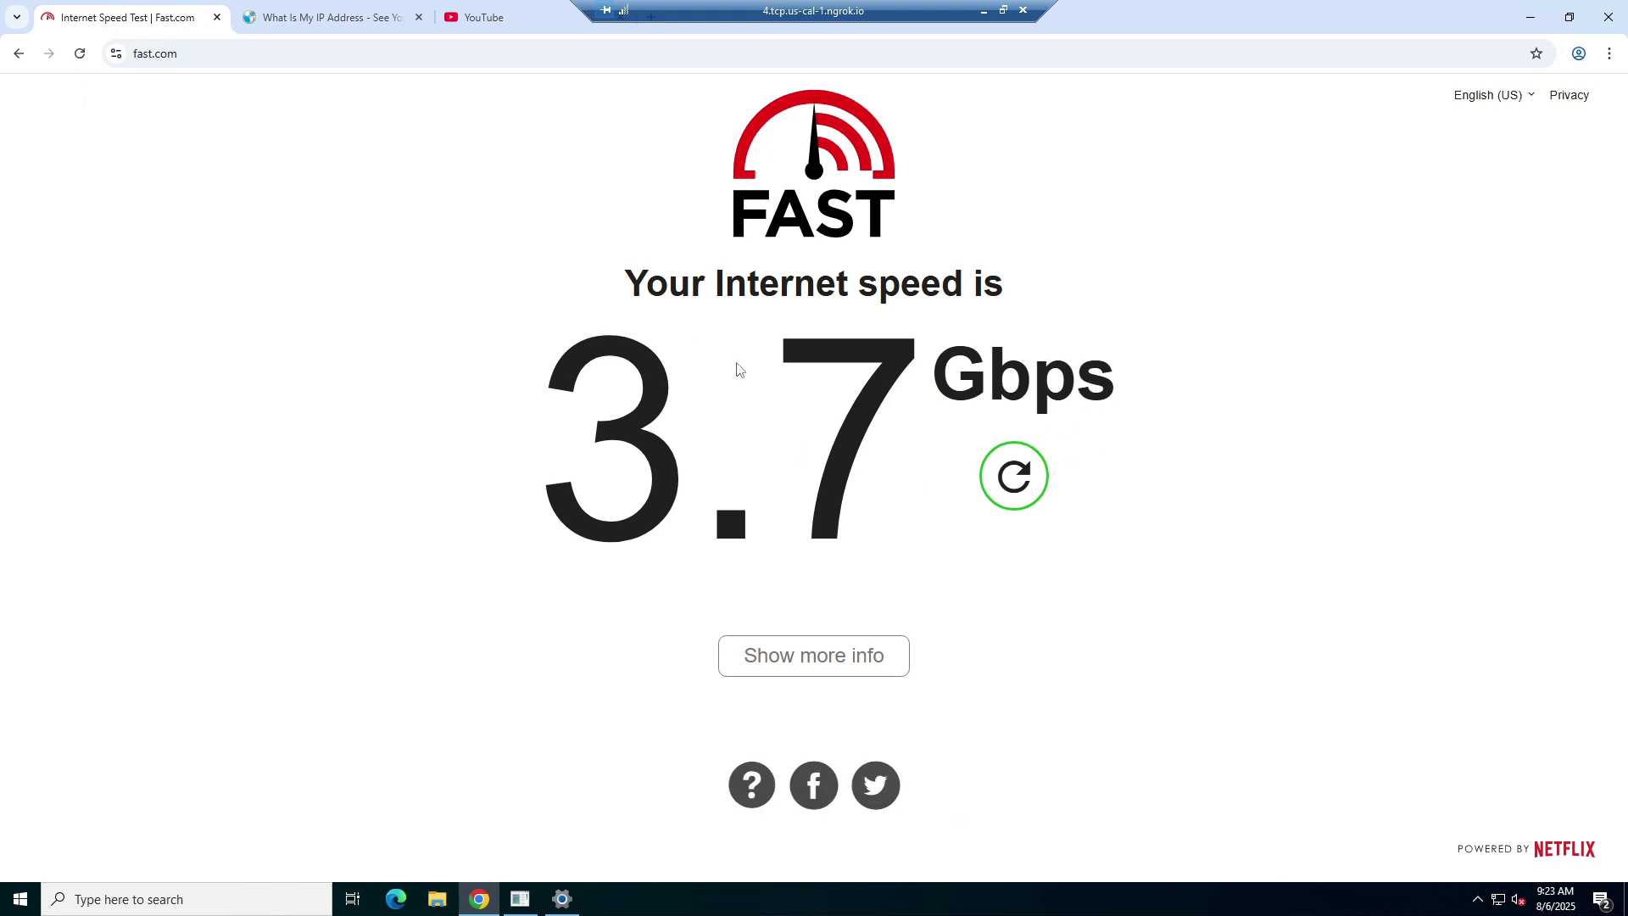
click(298, 23)
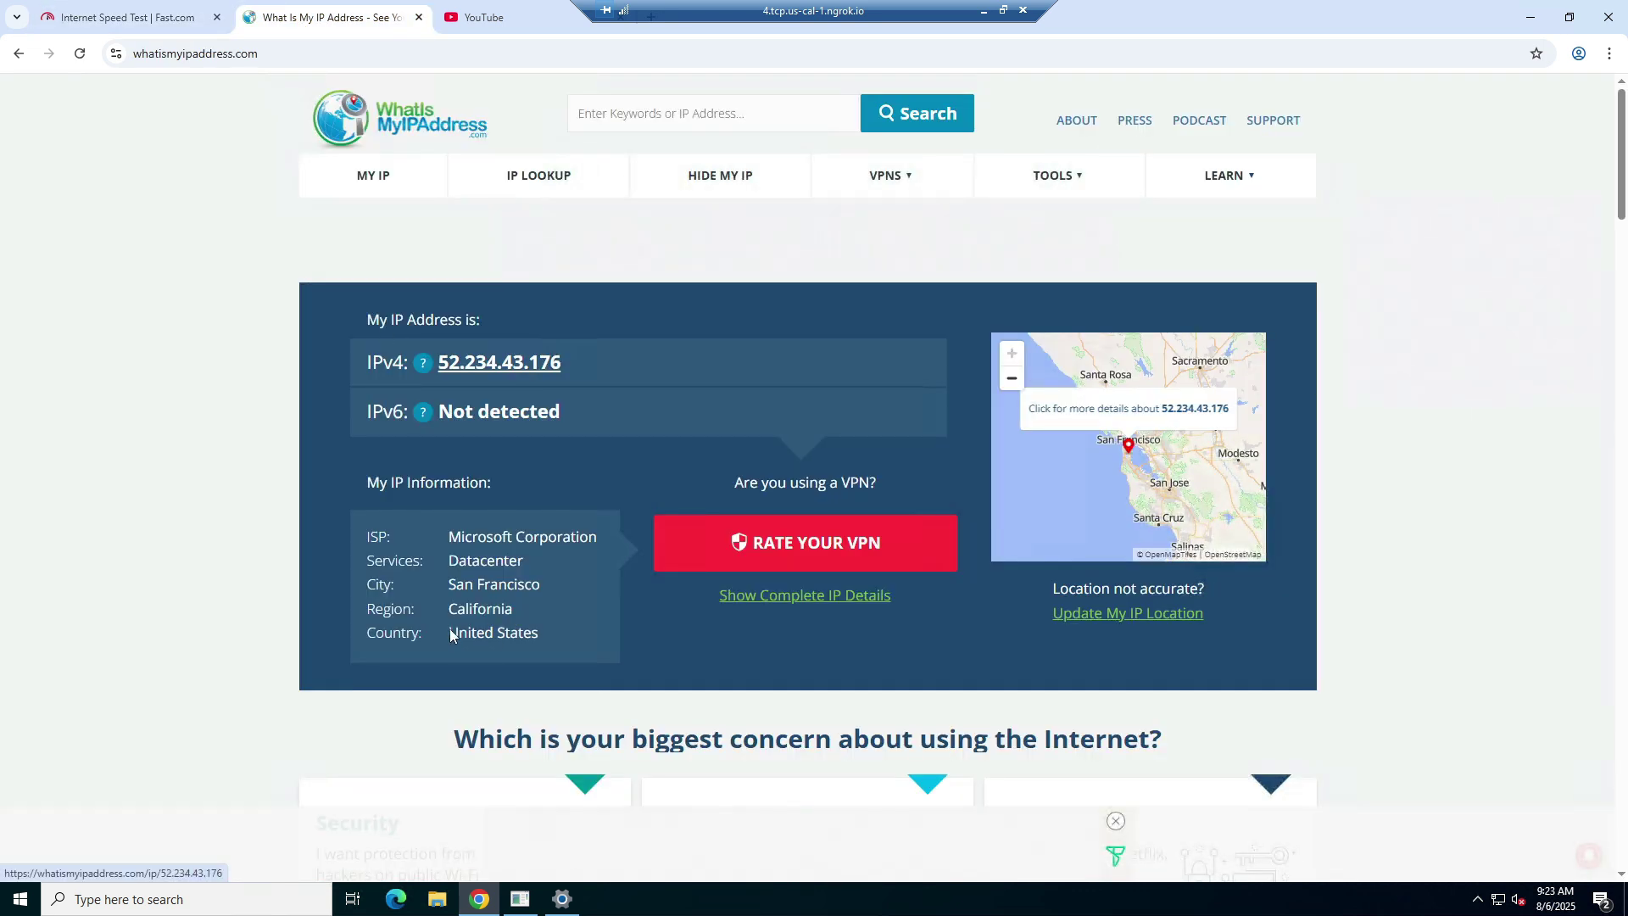
Highlight the country in the My IP Information section of the What Is My IP Address page.
drag(447, 632, 542, 632)
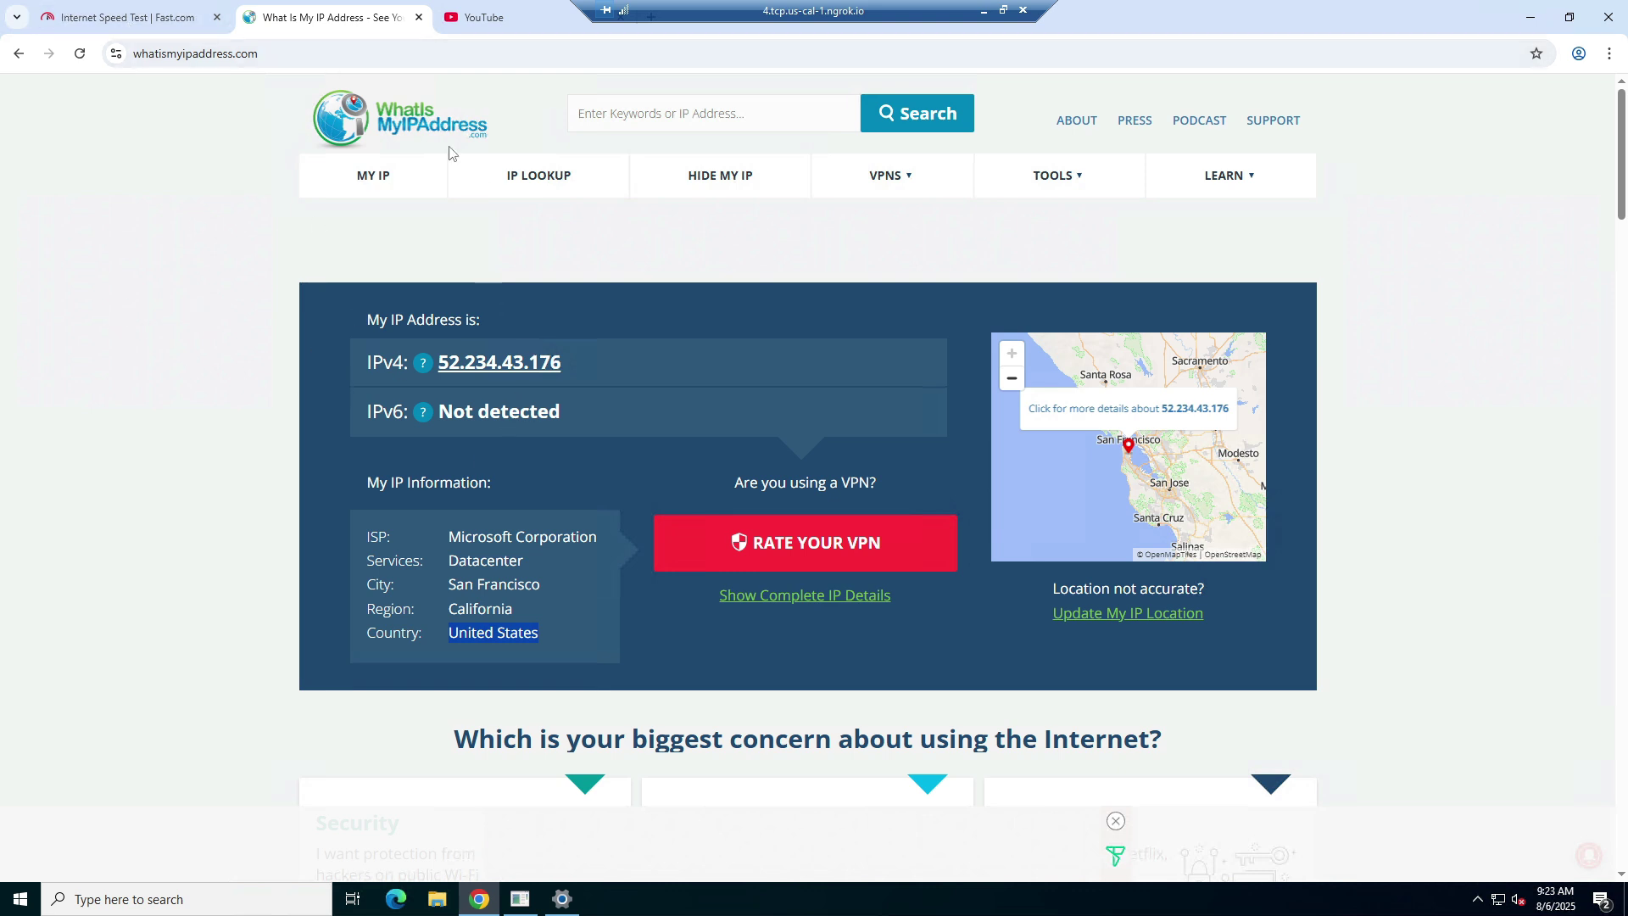
Search YouTube for "fre rdp" on the remote desktop and look through the video results.
click(492, 7)
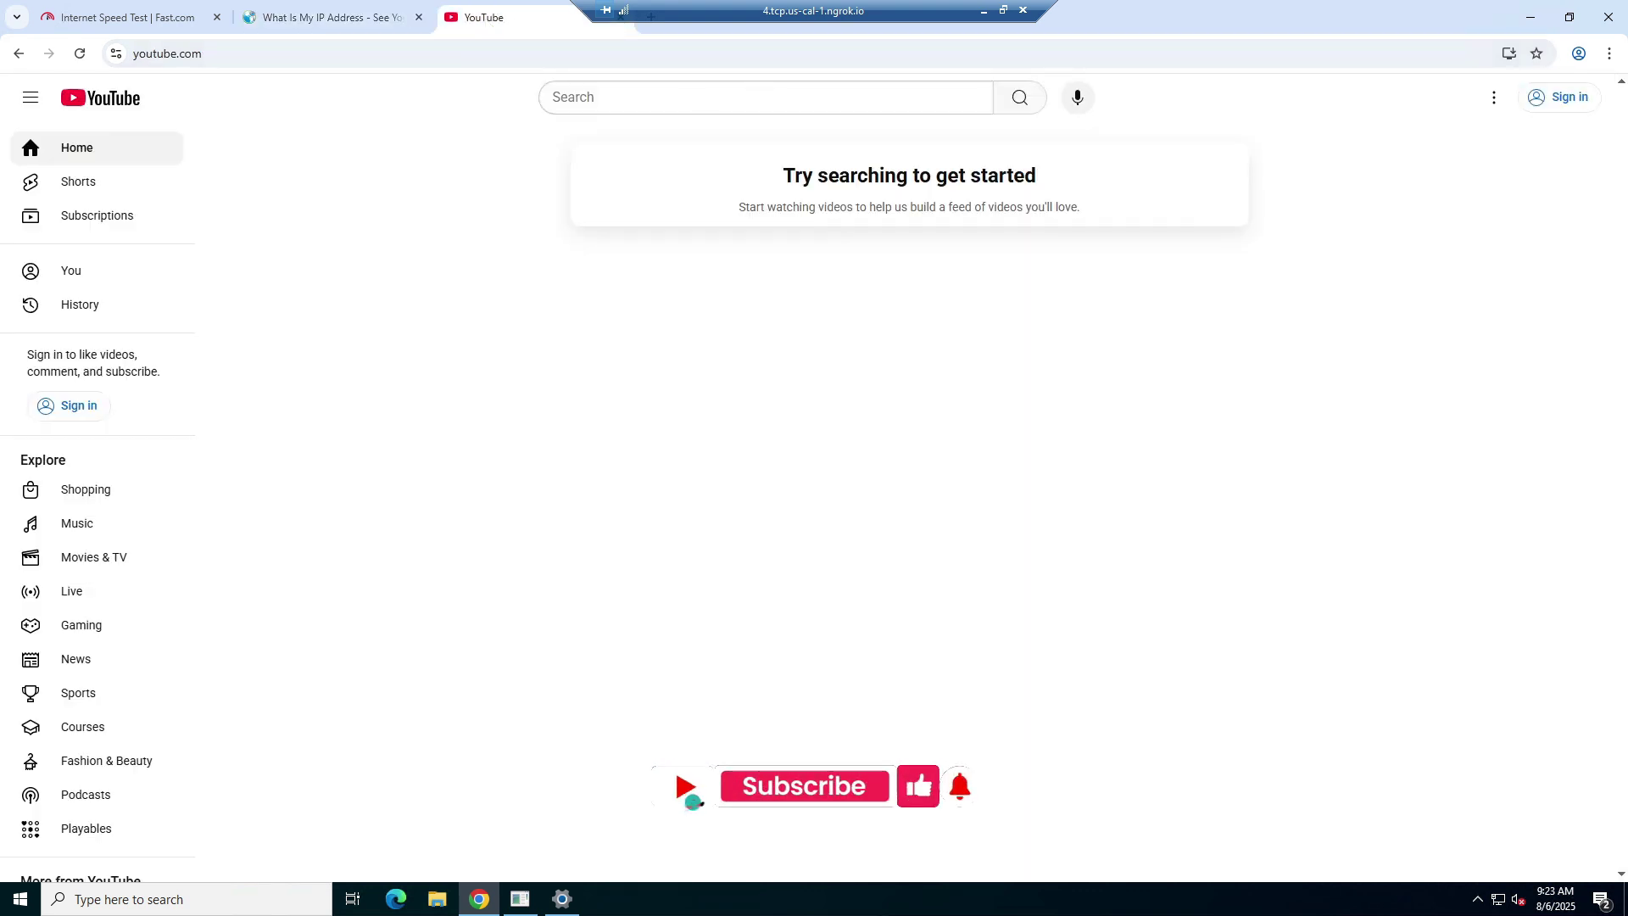
click(738, 98)
text(fre )
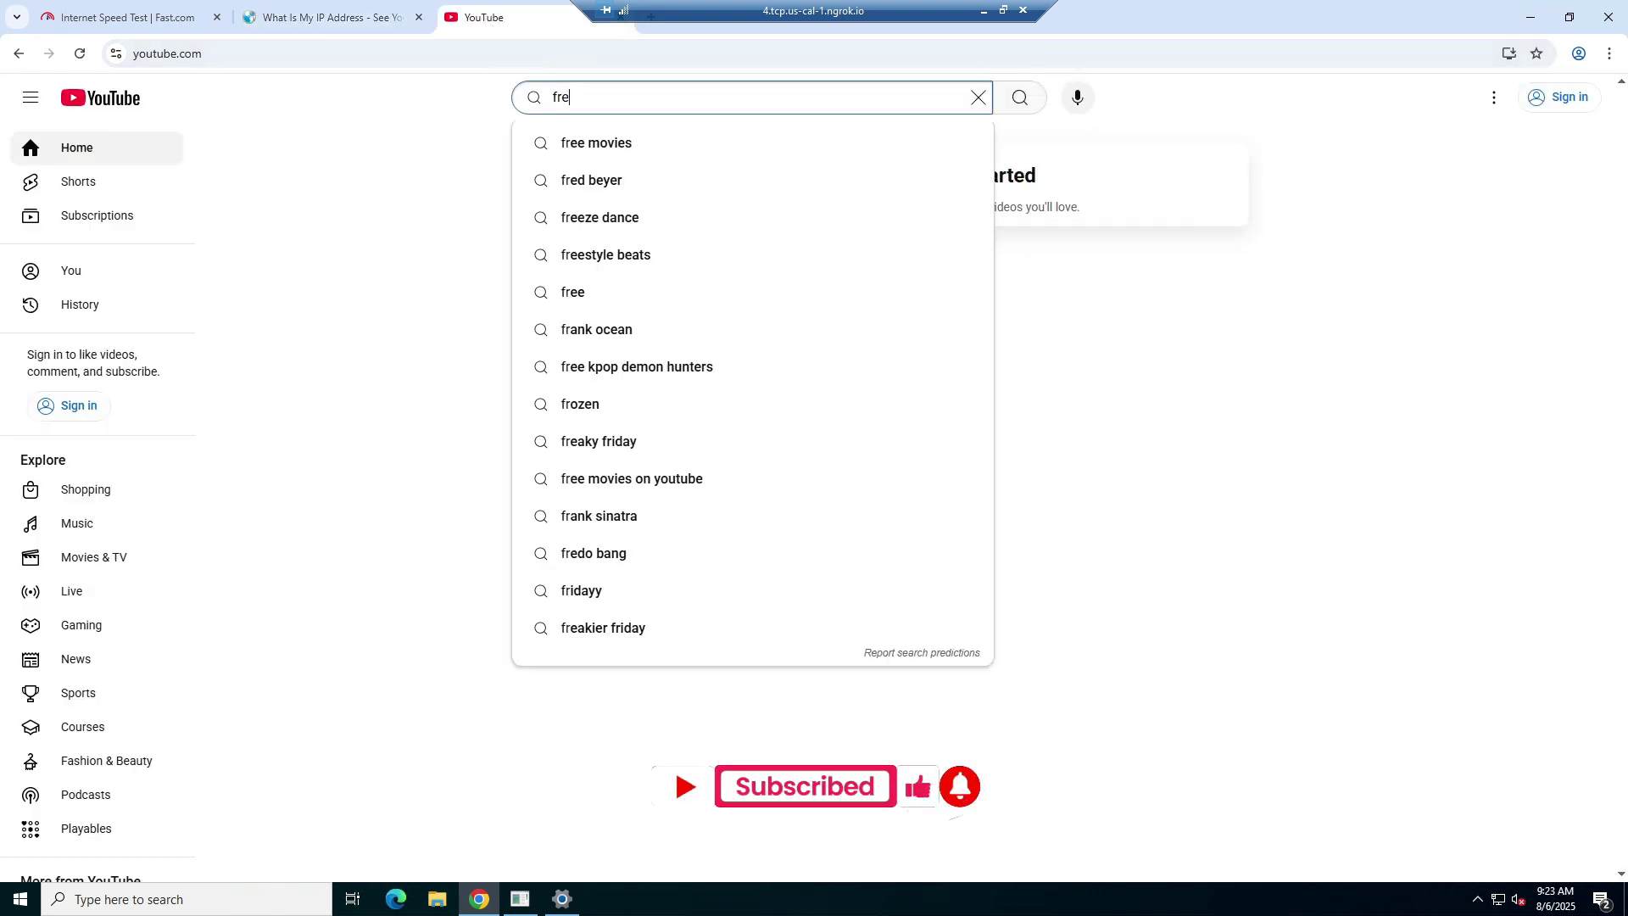
text(rdp)
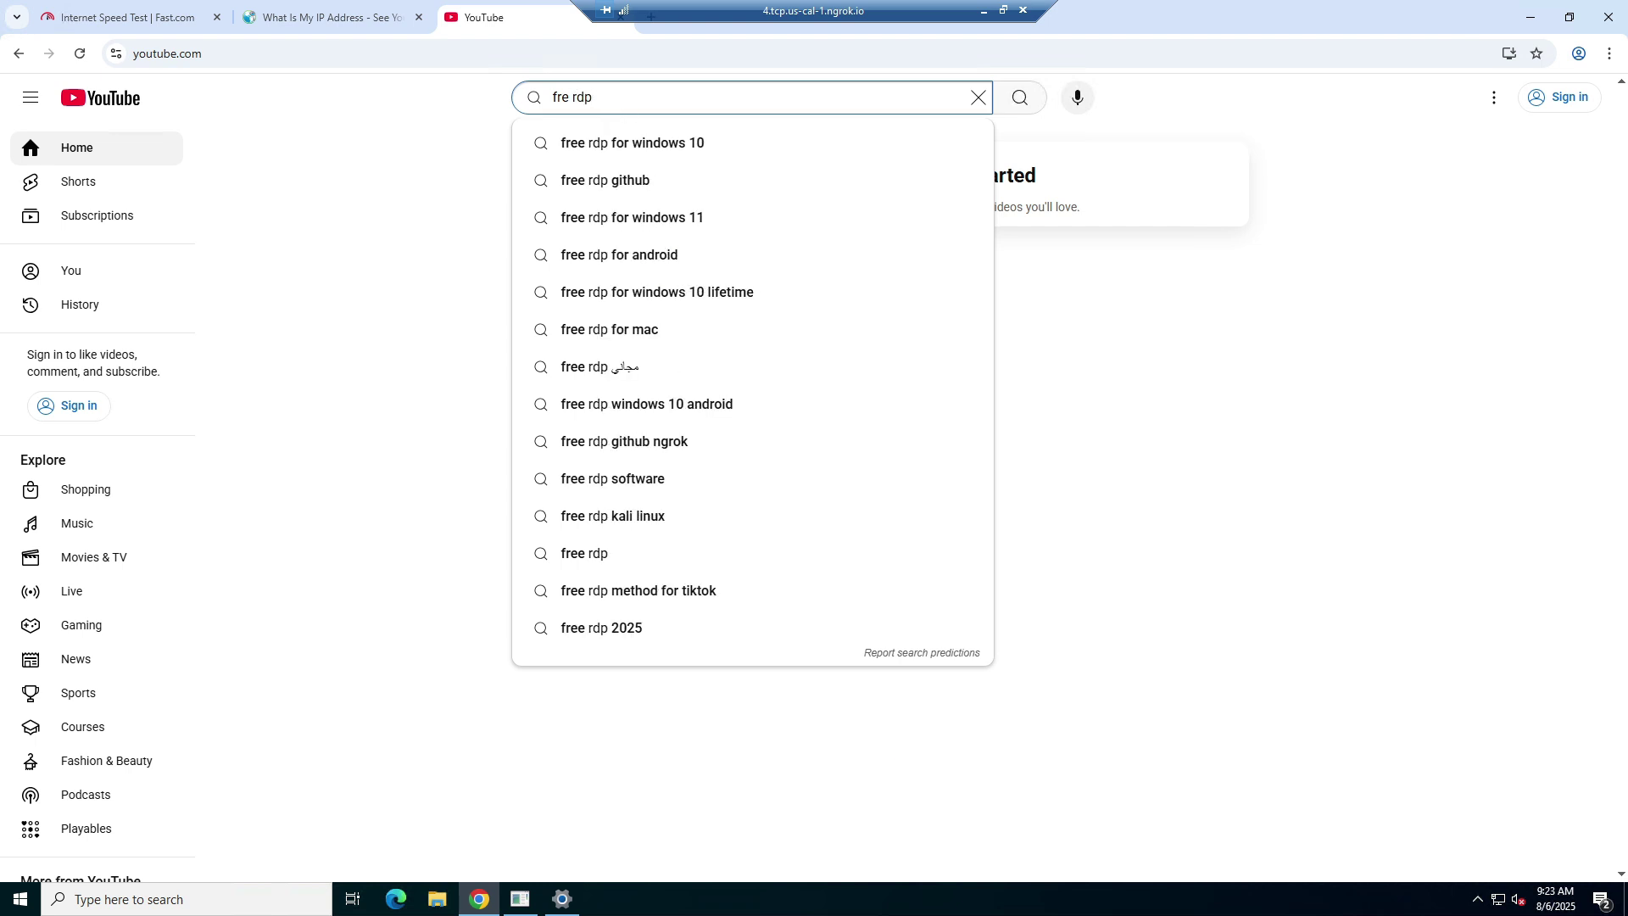
click(1023, 99)
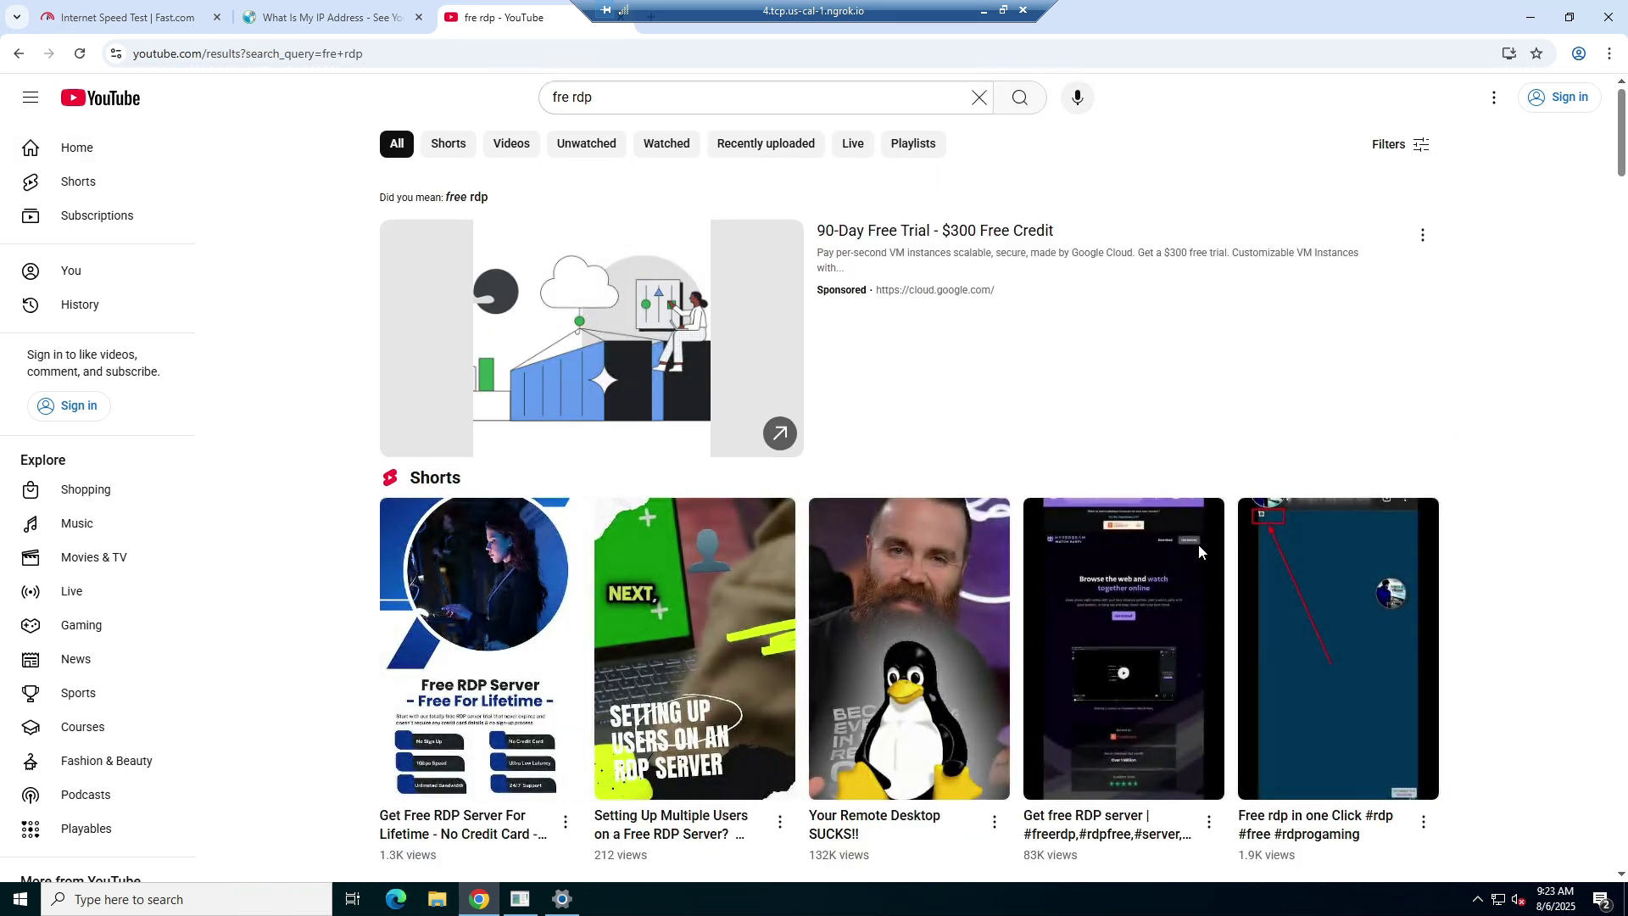
scroll(366, 712, down, 2)
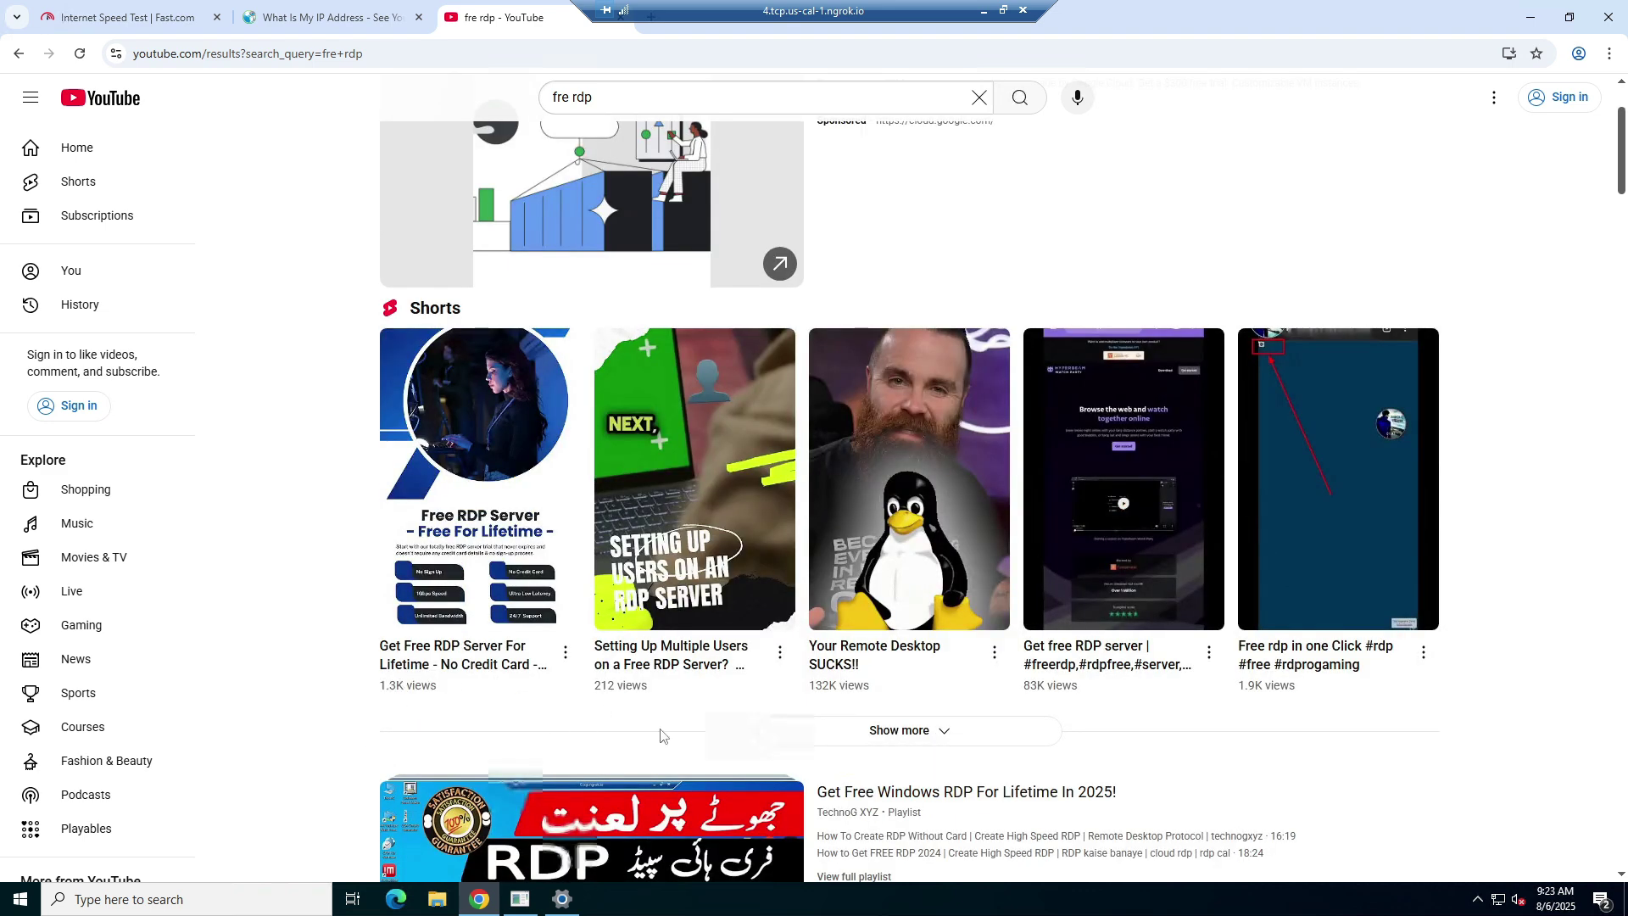
scroll(567, 623, down, 5)
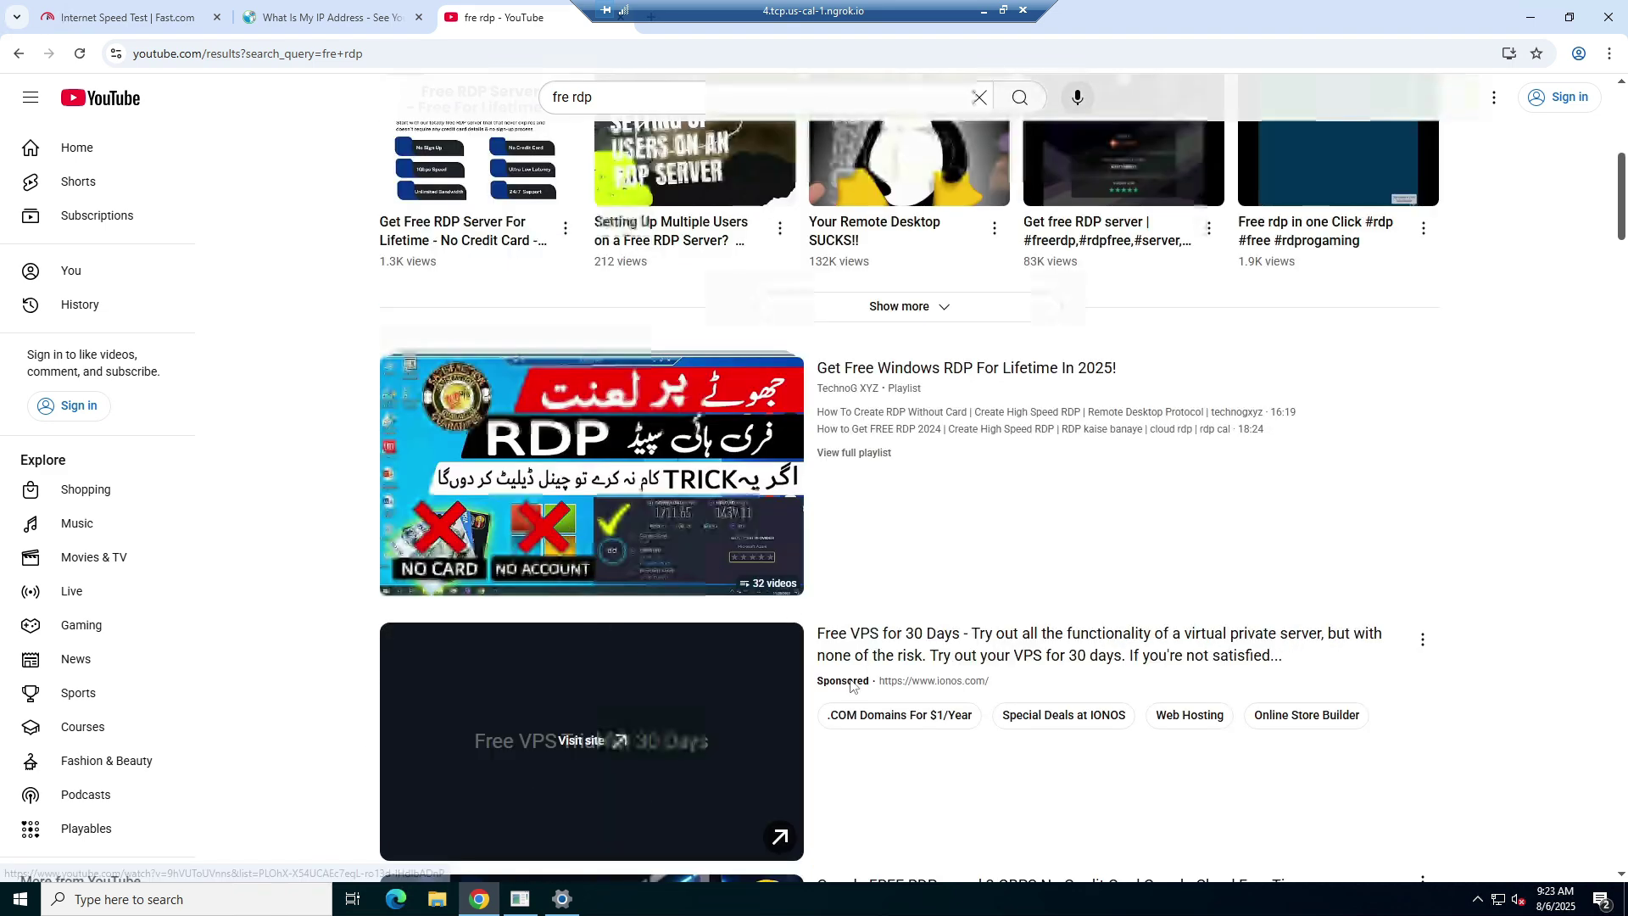
scroll(549, 551, down, 5)
scroll(644, 625, down, 1)
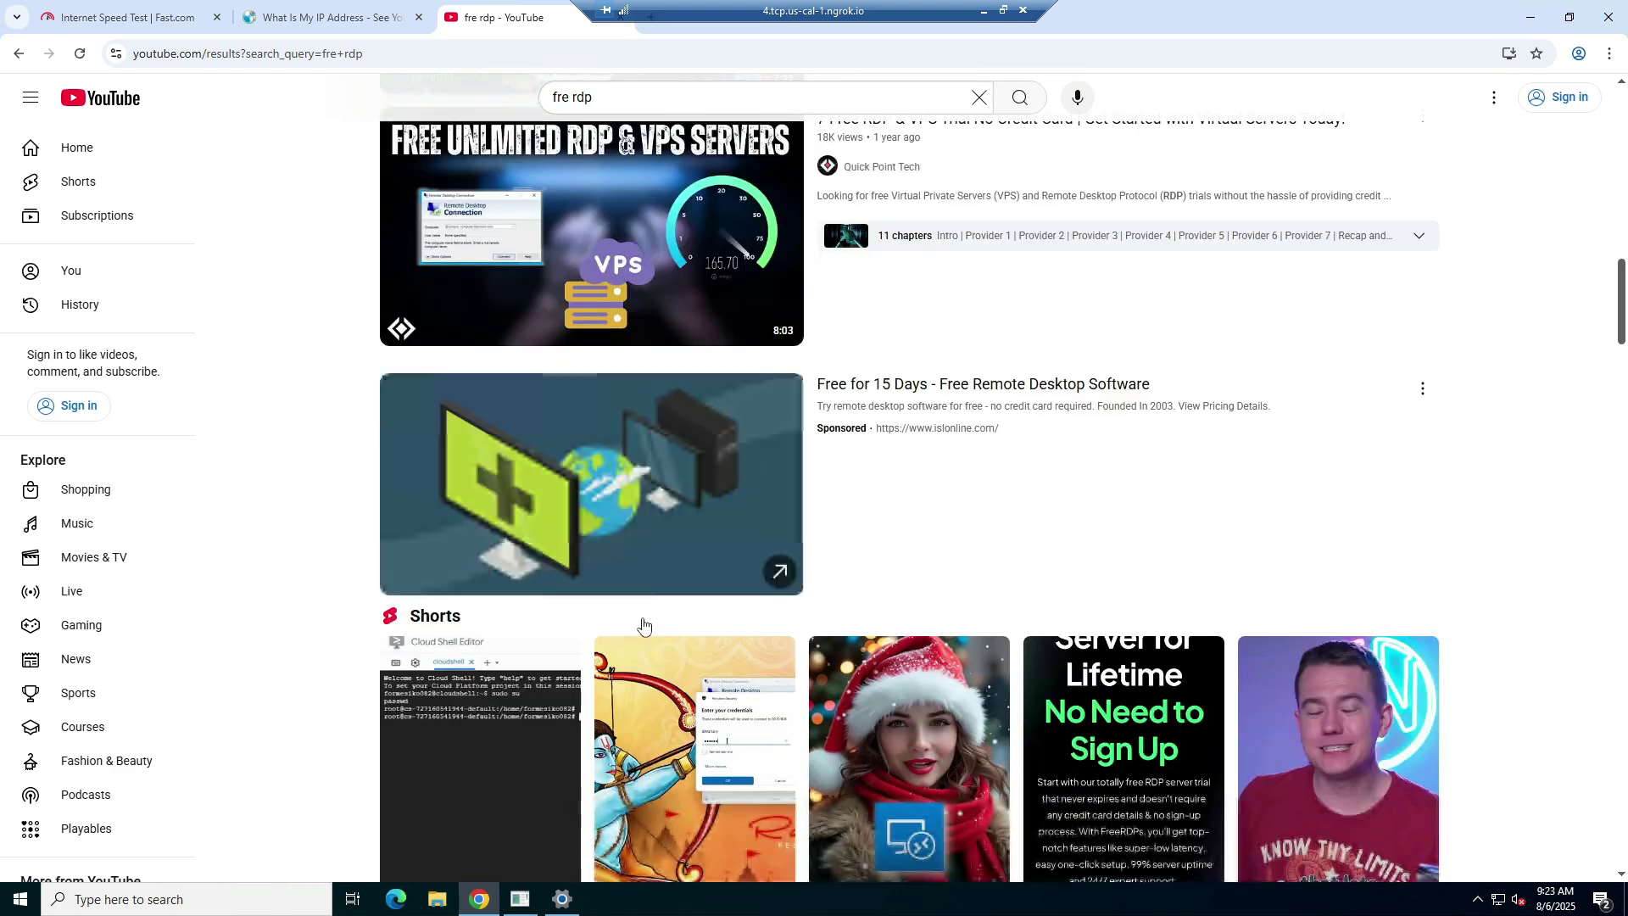